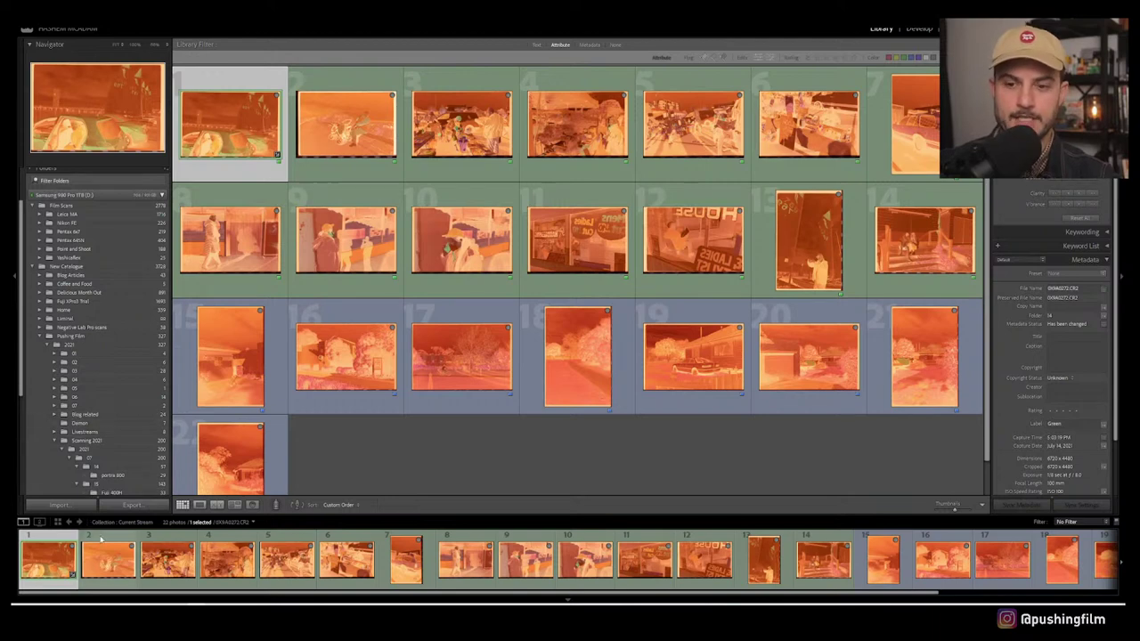
# Step: Switch to the browser and review the video section and equipment list in the batch film scanning guide
pyautogui.hotkey('alt', 'Tab')
pyautogui.hotkey('alt', 'Tab')
pyautogui.hotkey('alt', 'Tab')
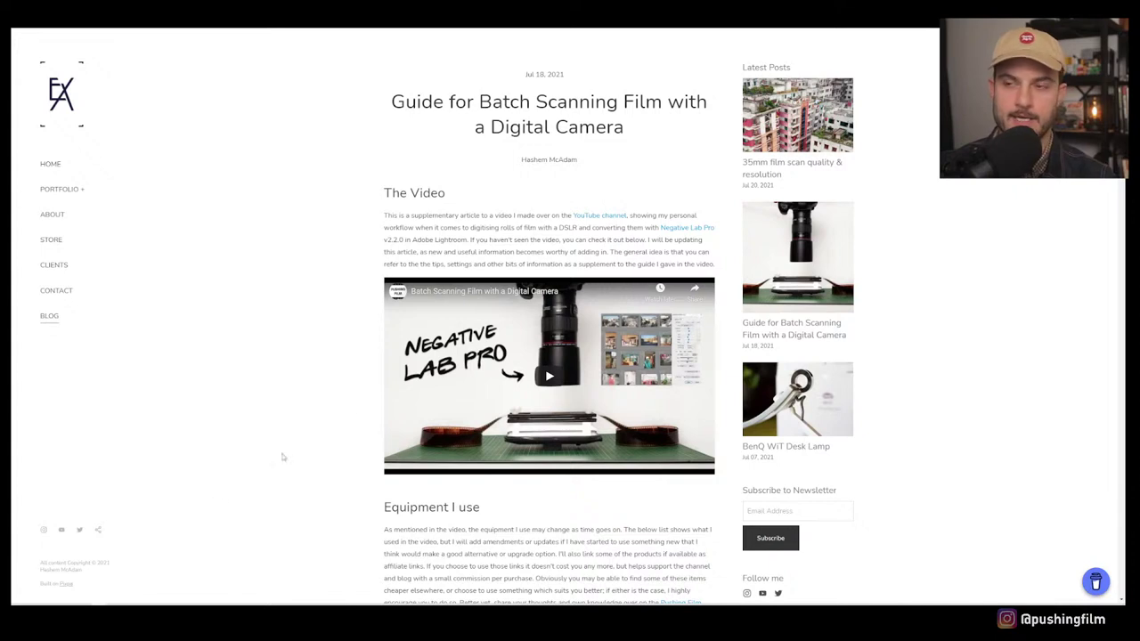
pyautogui.scroll(-1, 520, 291)
pyautogui.scroll(1, 519, 291)
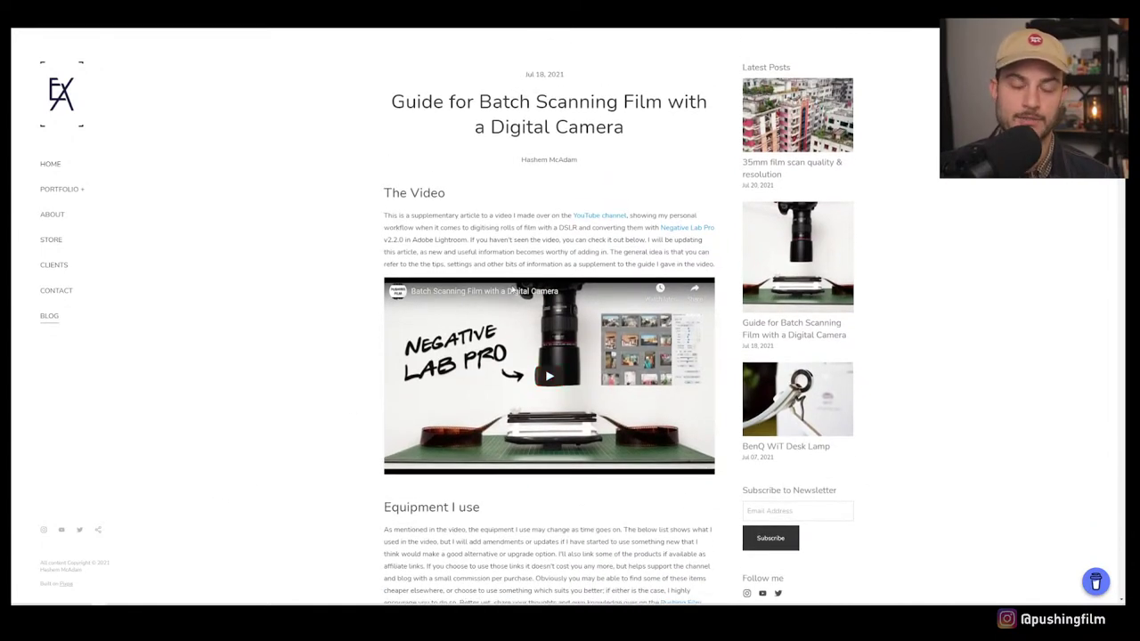
pyautogui.scroll(-4, 513, 291)
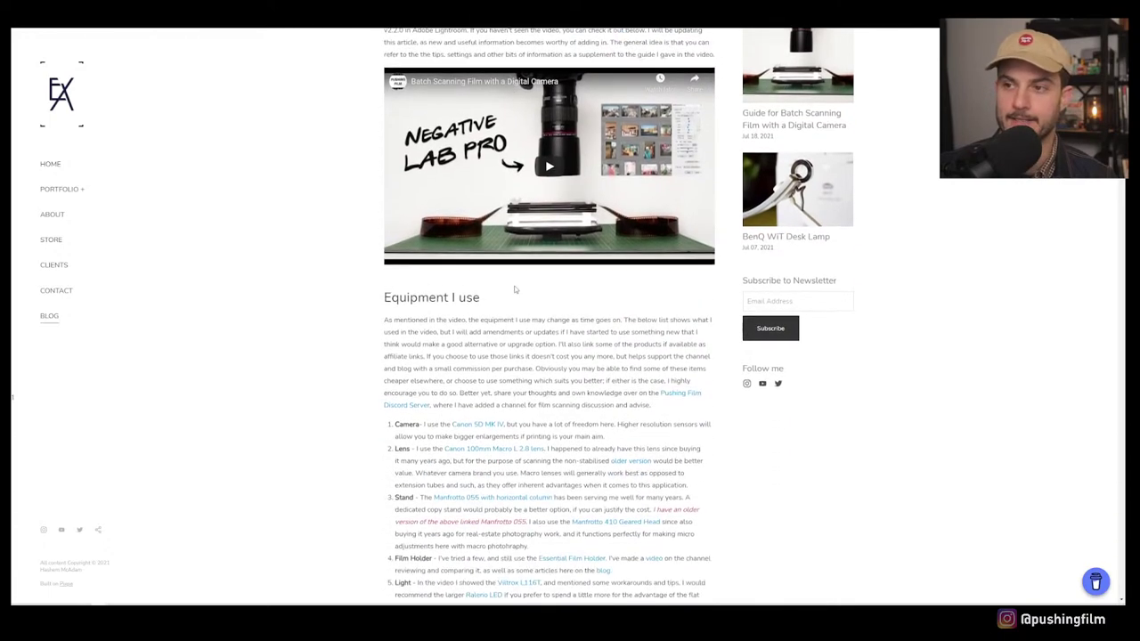
pyautogui.scroll(-2, 514, 289)
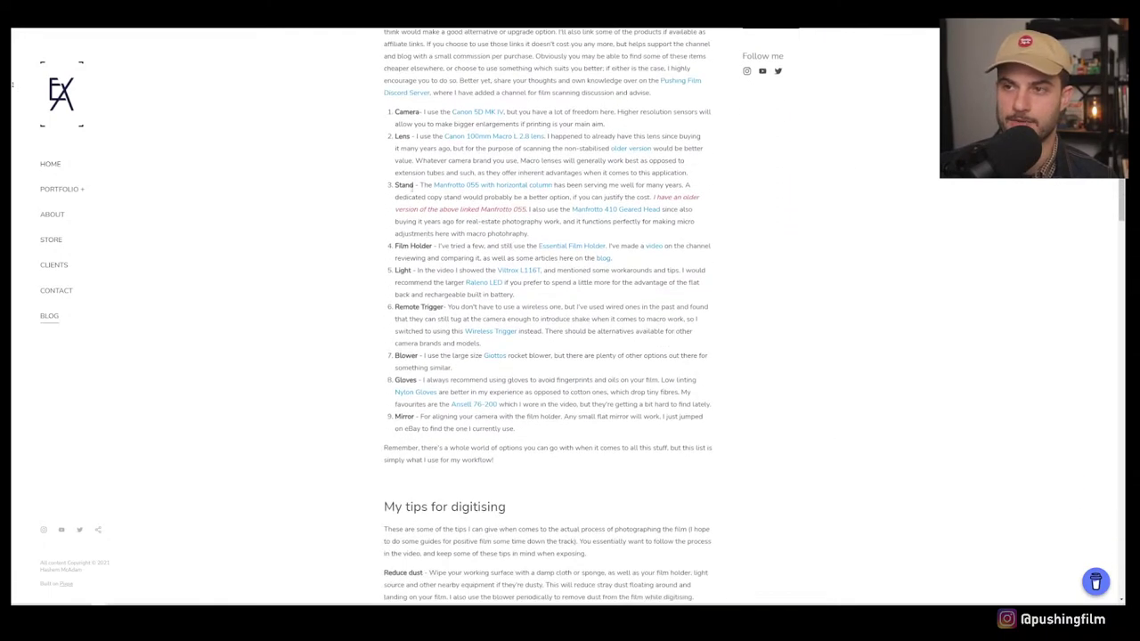
pyautogui.scroll(-1, 417, 149)
pyautogui.scroll(2, 427, 179)
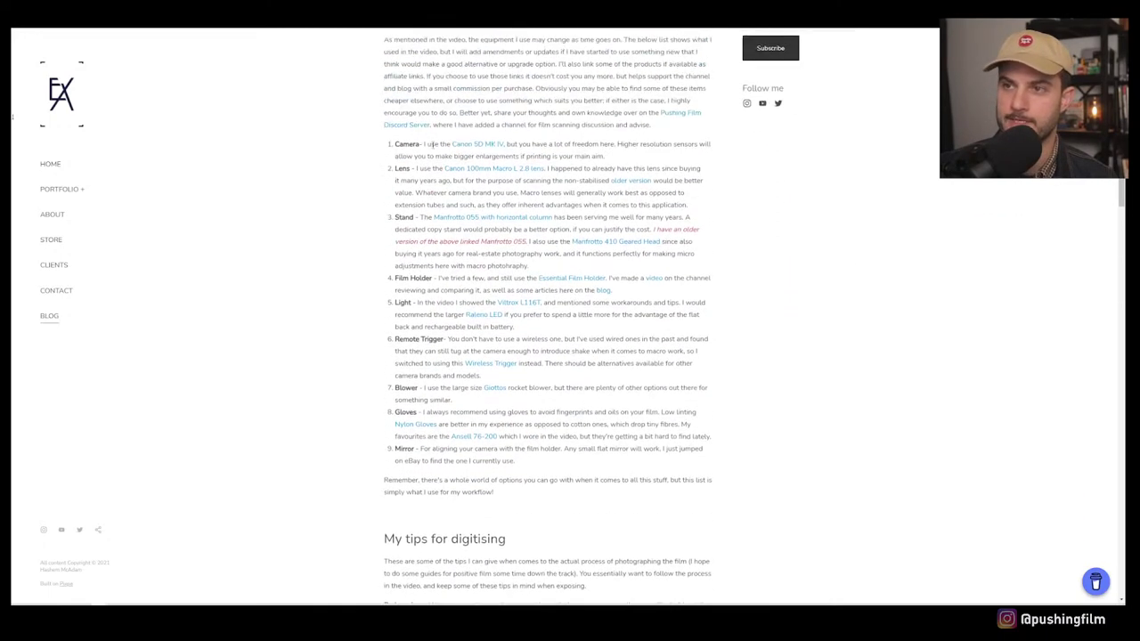
# Step: Read through the article's digitising tips, from dust reduction and camera alignment to manual settings, focus, metering and capture
pyautogui.scroll(-2, 444, 225)
pyautogui.scroll(-3, 444, 225)
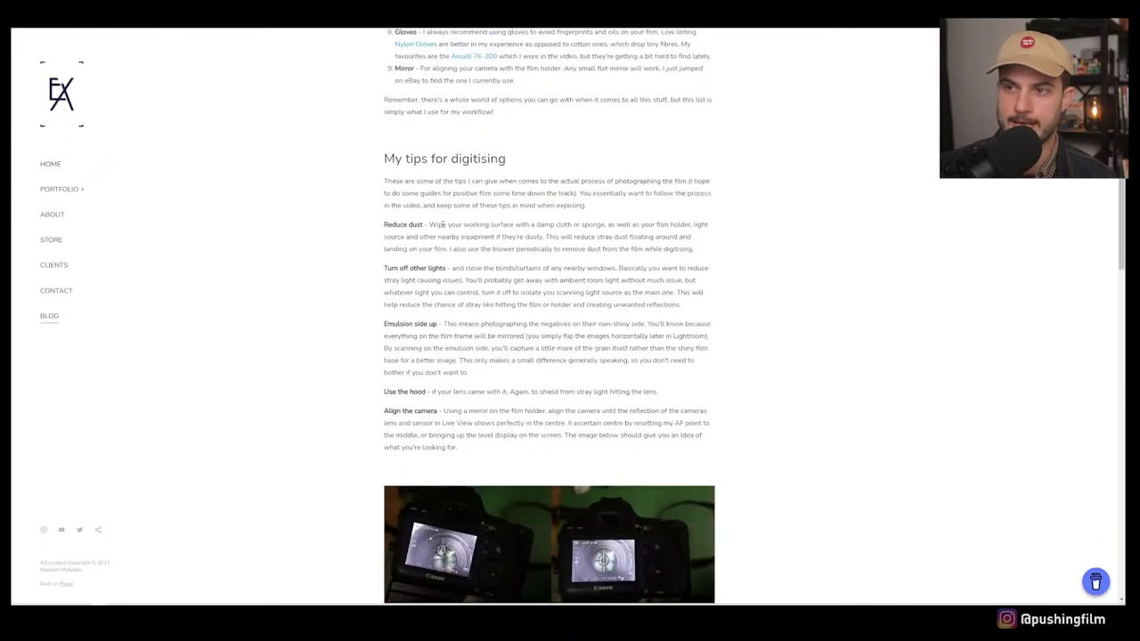
pyautogui.scroll(-1, 445, 193)
pyautogui.scroll(-1, 449, 187)
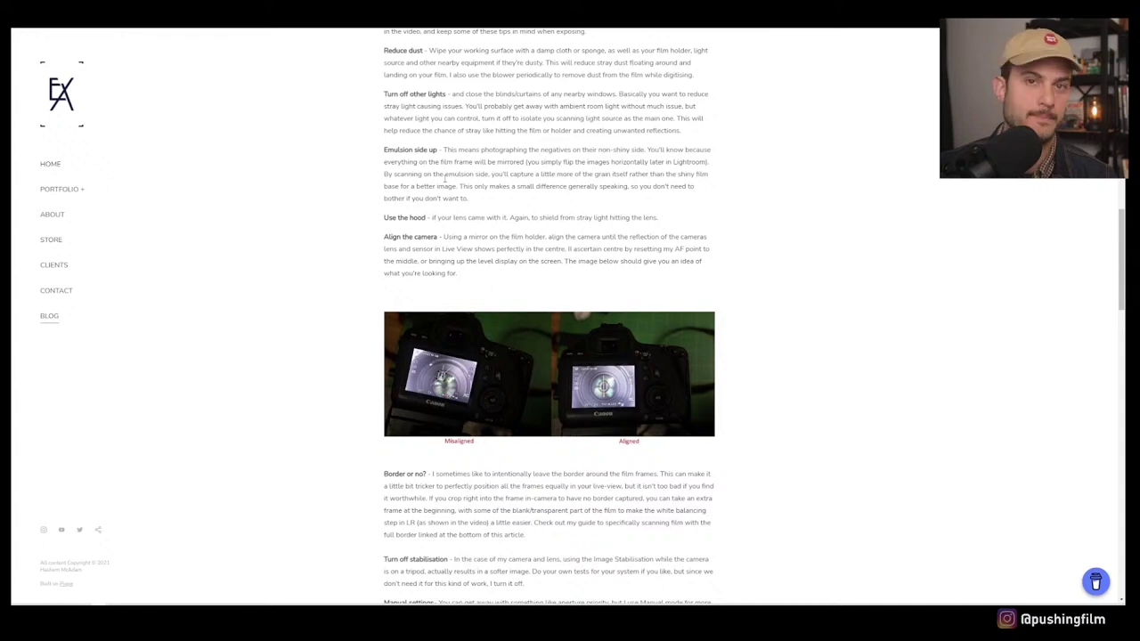
pyautogui.scroll(-1, 445, 176)
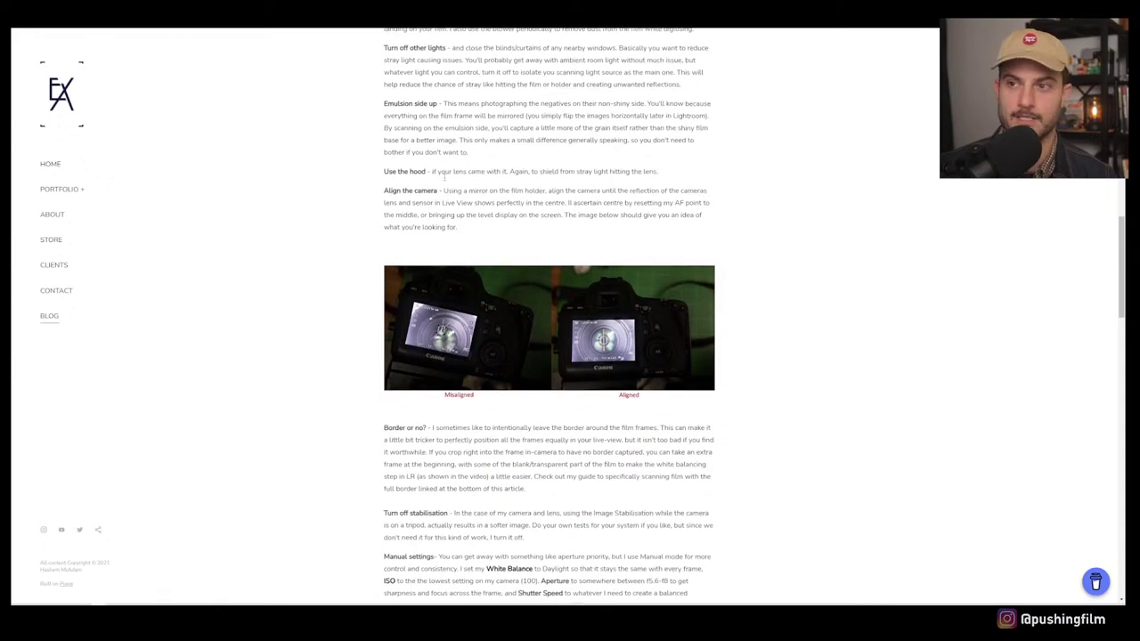
pyautogui.scroll(-4, 443, 176)
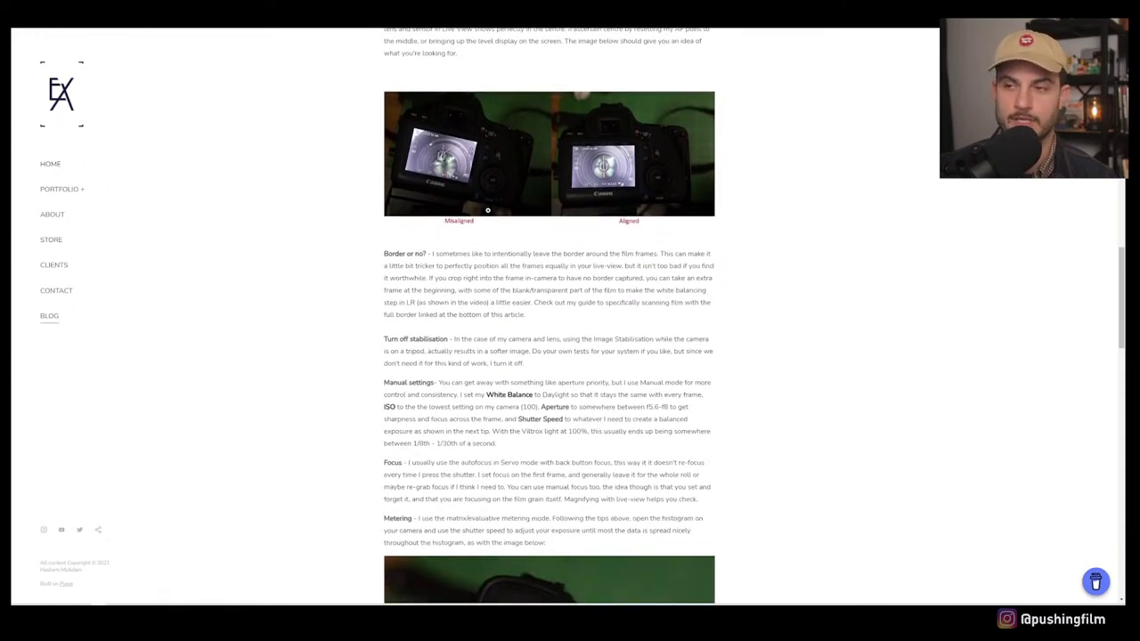
pyautogui.scroll(-4, 484, 206)
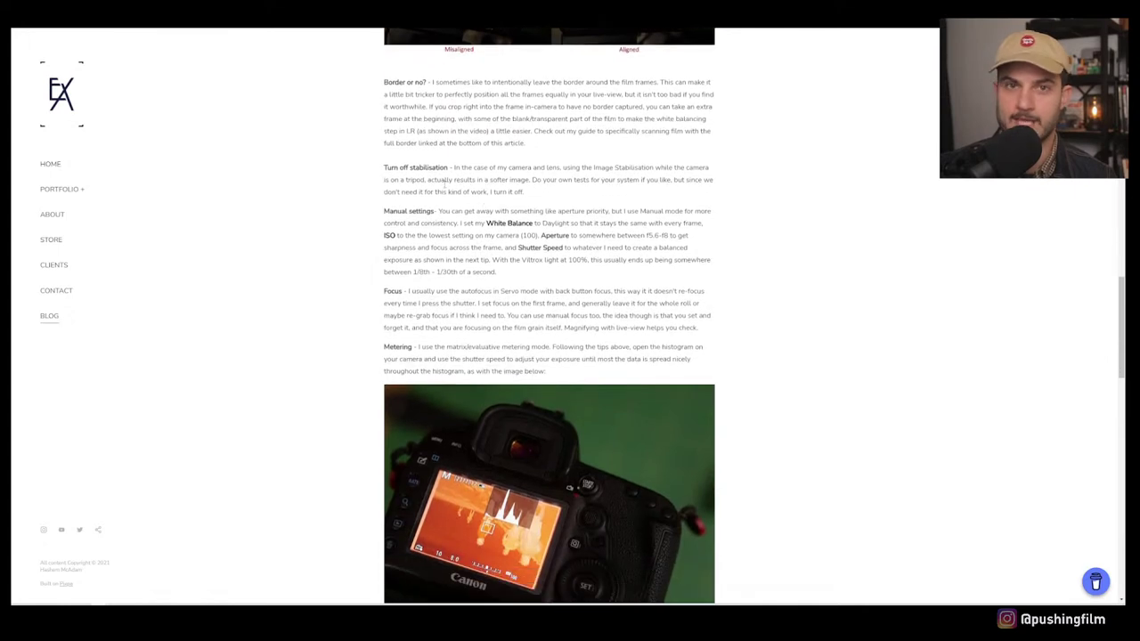
pyautogui.scroll(-3, 484, 207)
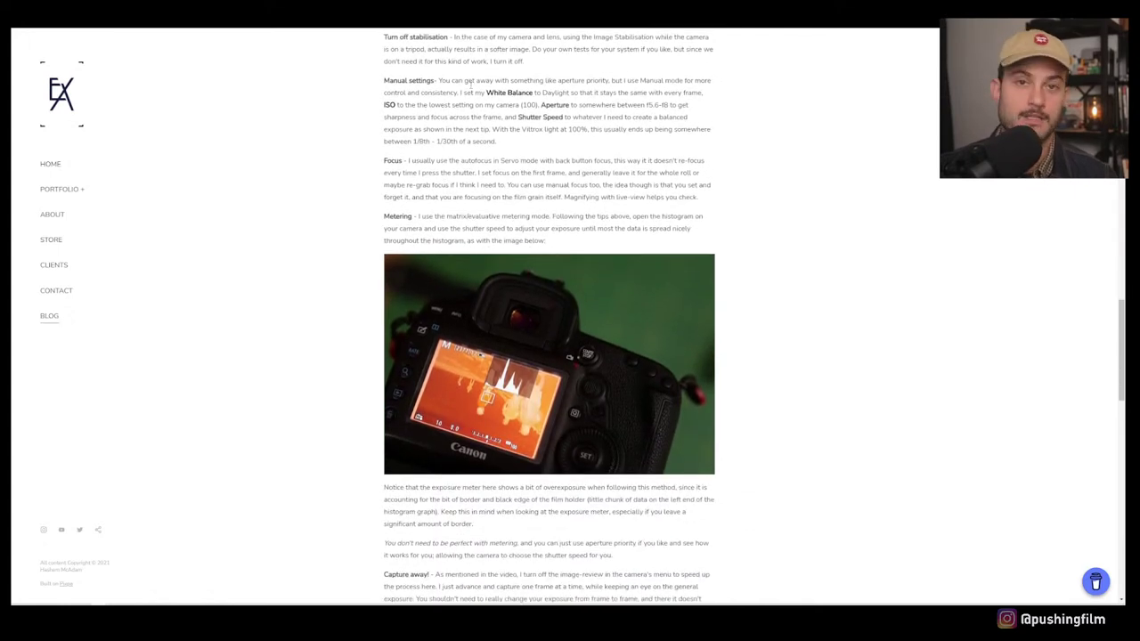
pyautogui.scroll(-6, 472, 96)
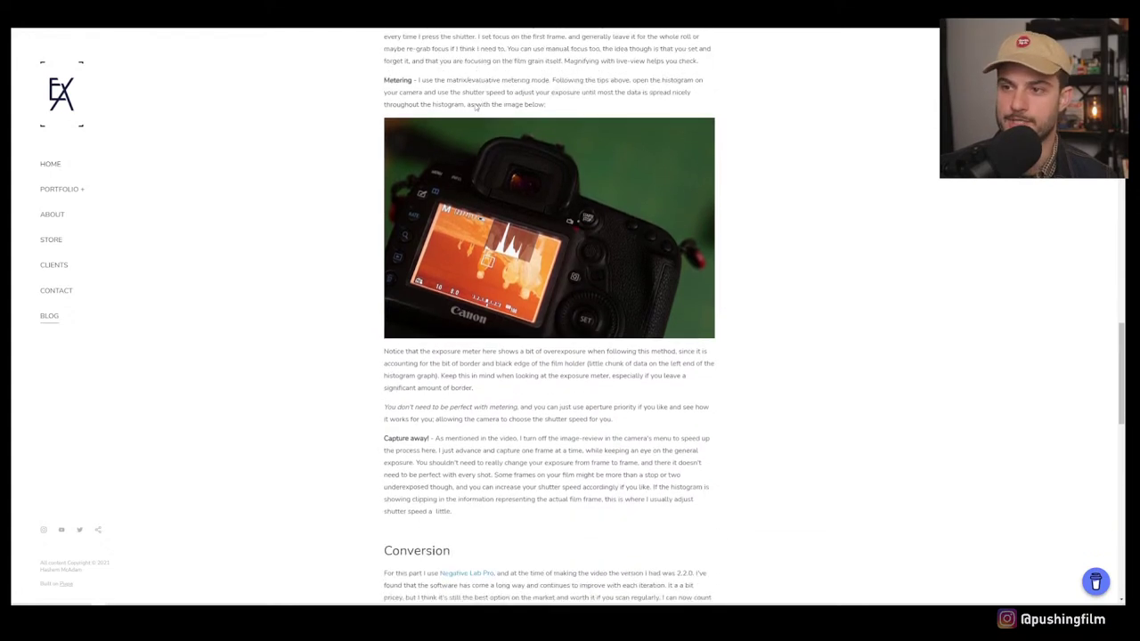
pyautogui.scroll(-1, 475, 105)
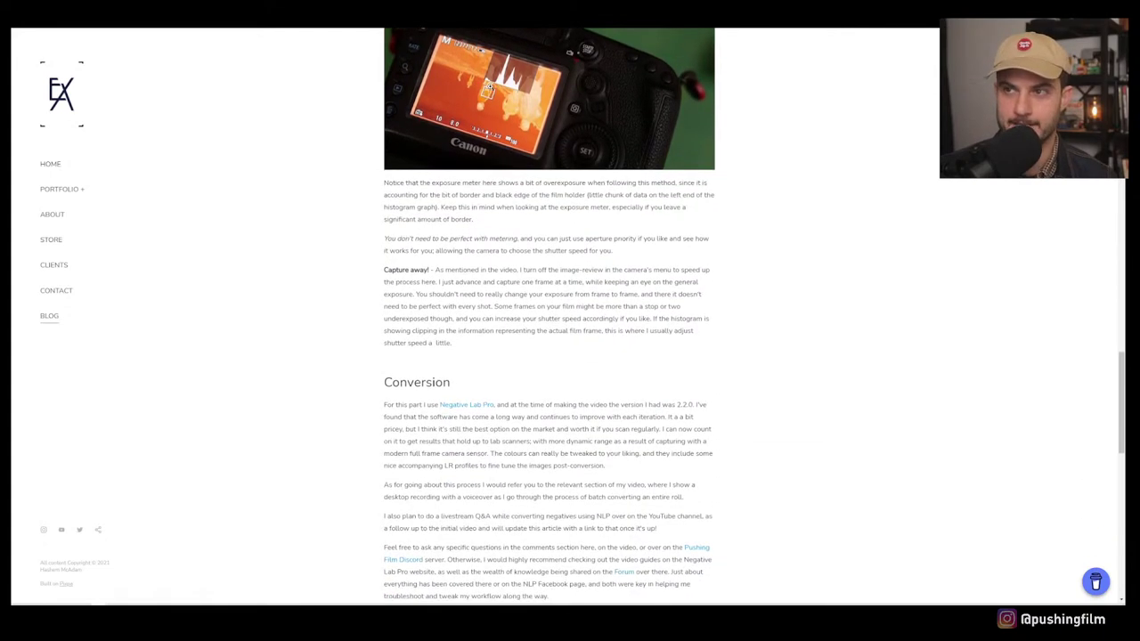
pyautogui.scroll(1, 485, 112)
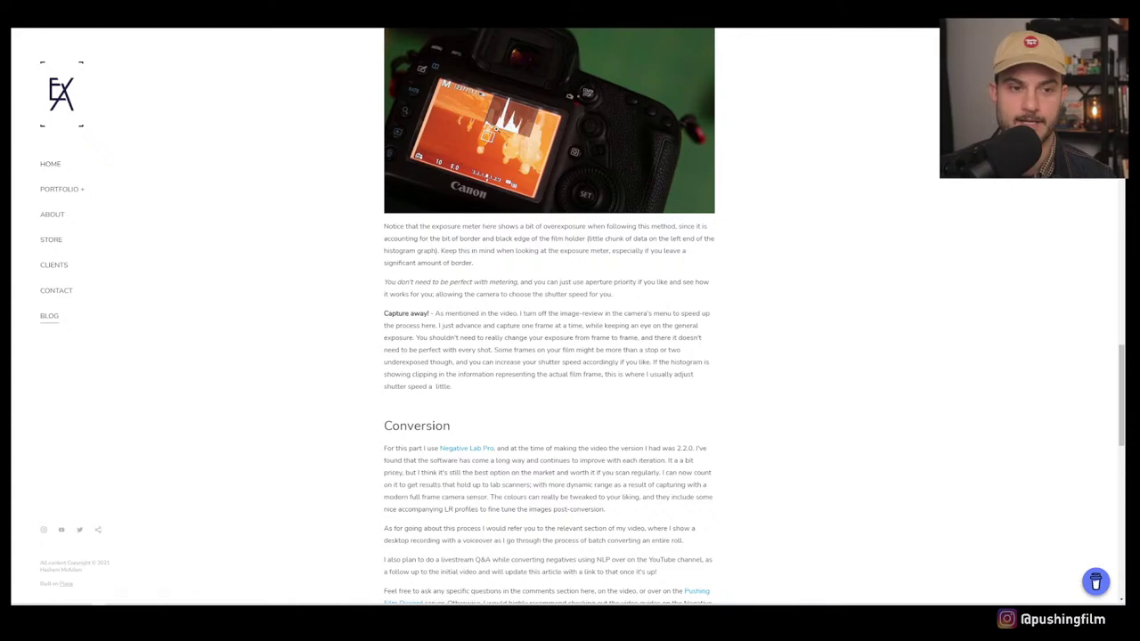
# Step: Review the article's Conversion and Other Resources sections and return to the start of the article
pyautogui.scroll(-2, 495, 133)
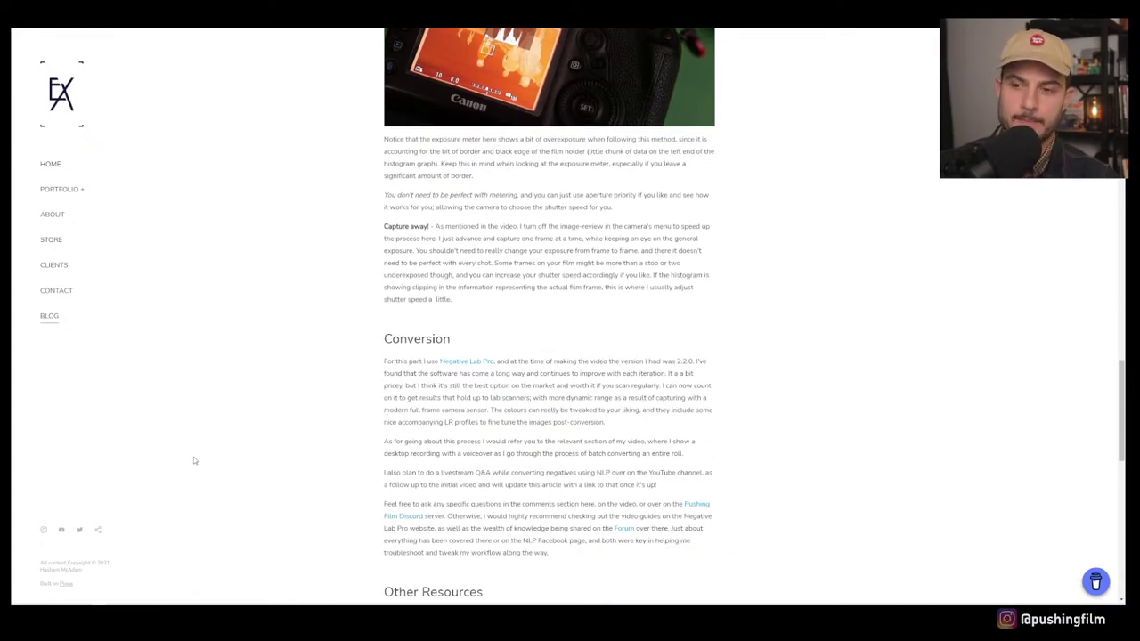
pyautogui.scroll(3, 155, 491)
pyautogui.scroll(-5, 344, 440)
pyautogui.scroll(4, 344, 440)
pyautogui.scroll(-4, 341, 442)
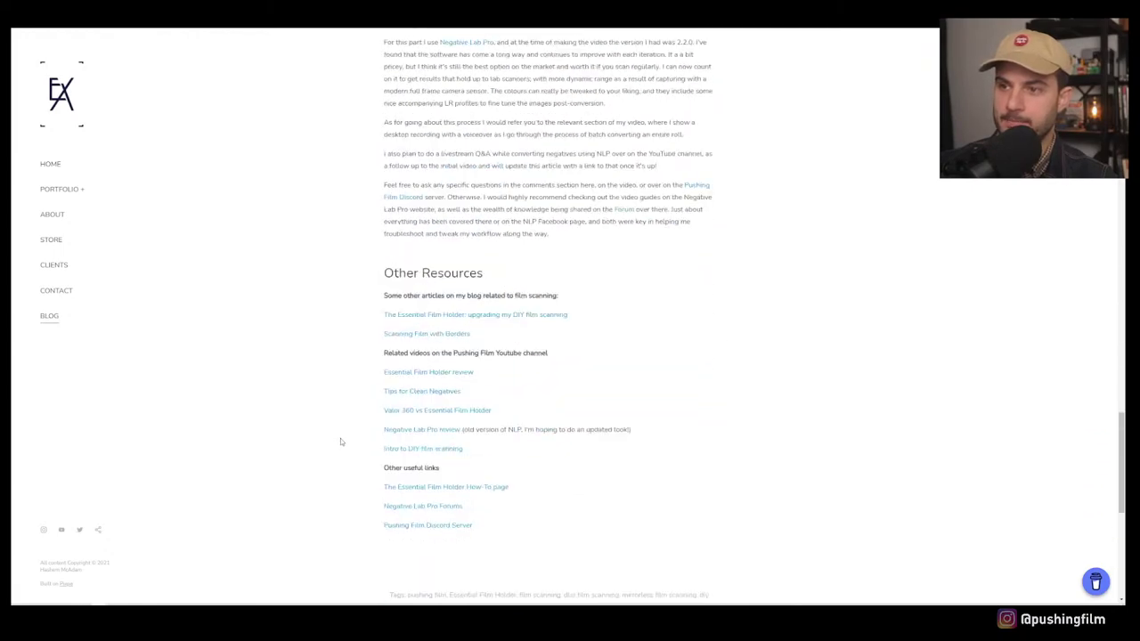
pyautogui.scroll(10, 346, 363)
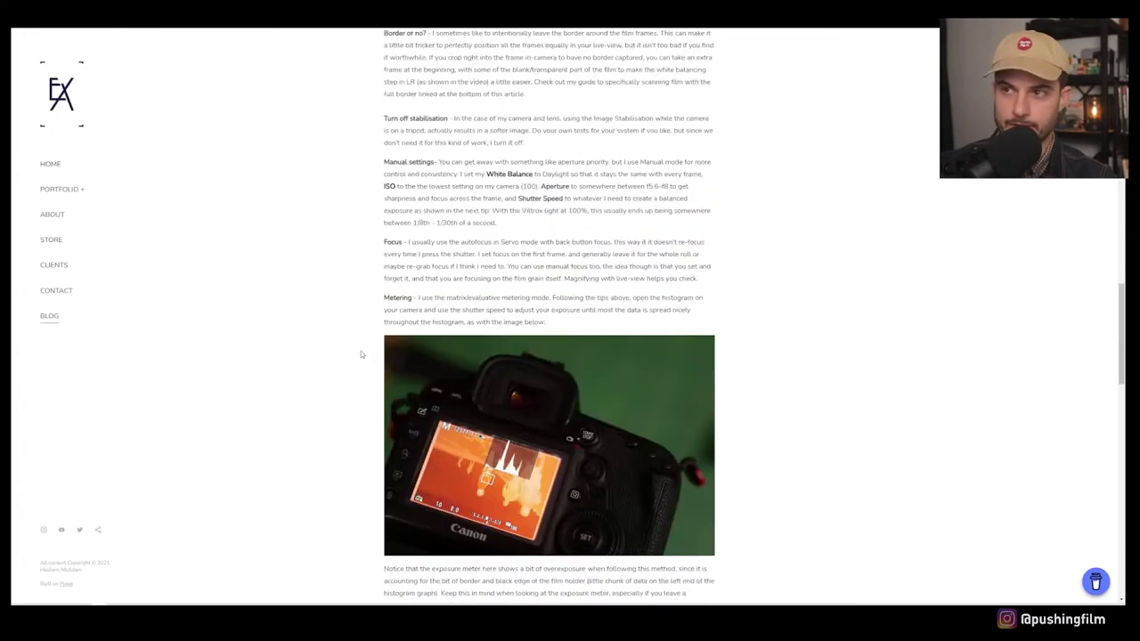
pyautogui.scroll(15, 360, 355)
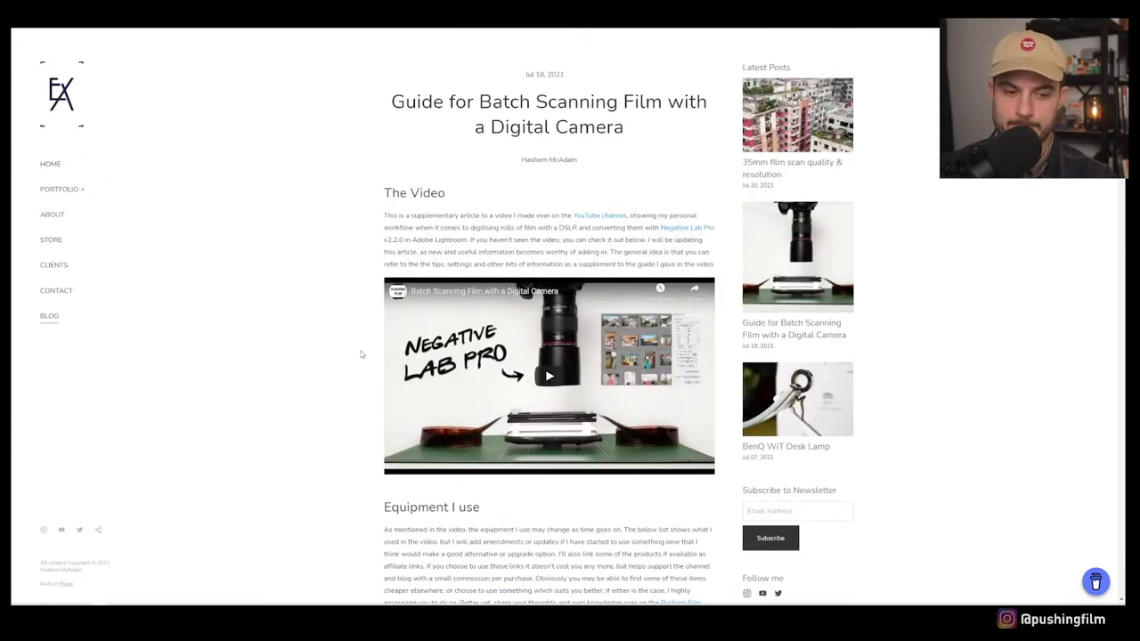
# Step: Switch back to Lightroom and open photo 13, the vertical negative, in the Develop module
pyautogui.hotkey('alt', 'Tab')
pyautogui.hotkey('alt', 'Tab')
pyautogui.hotkey('alt', 'Tab')
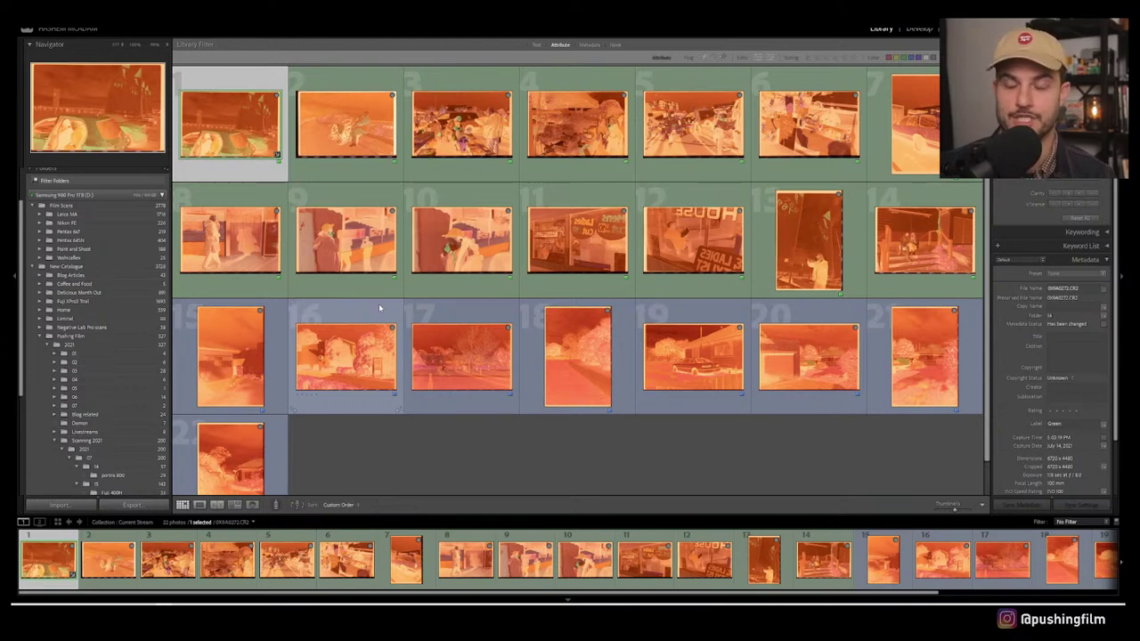
pyautogui.click(799, 249)
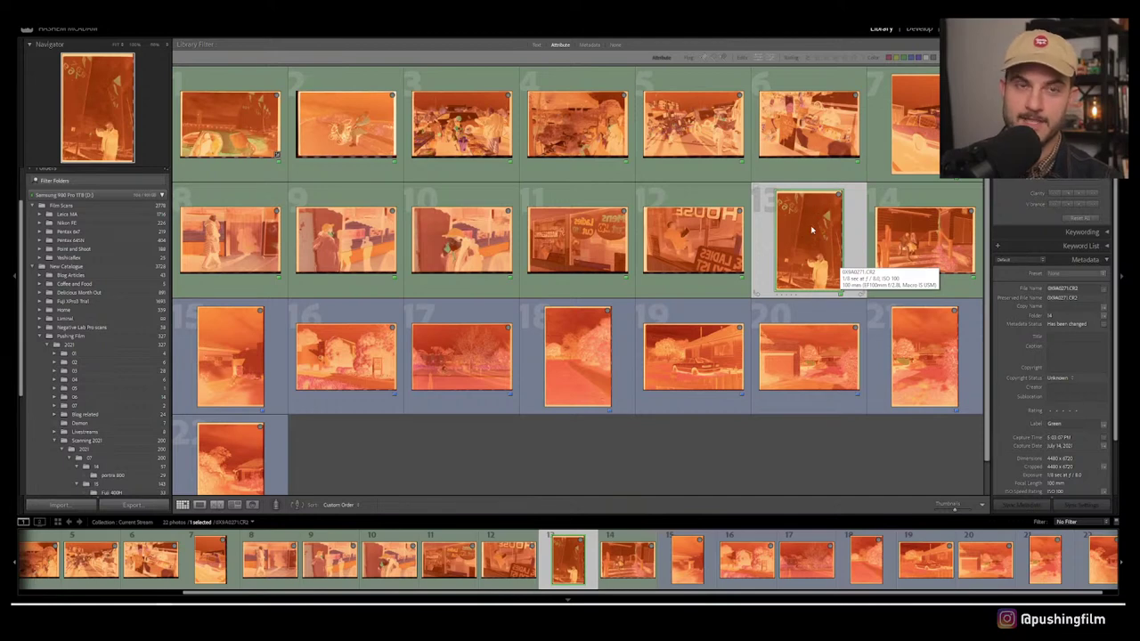
pyautogui.press('d')
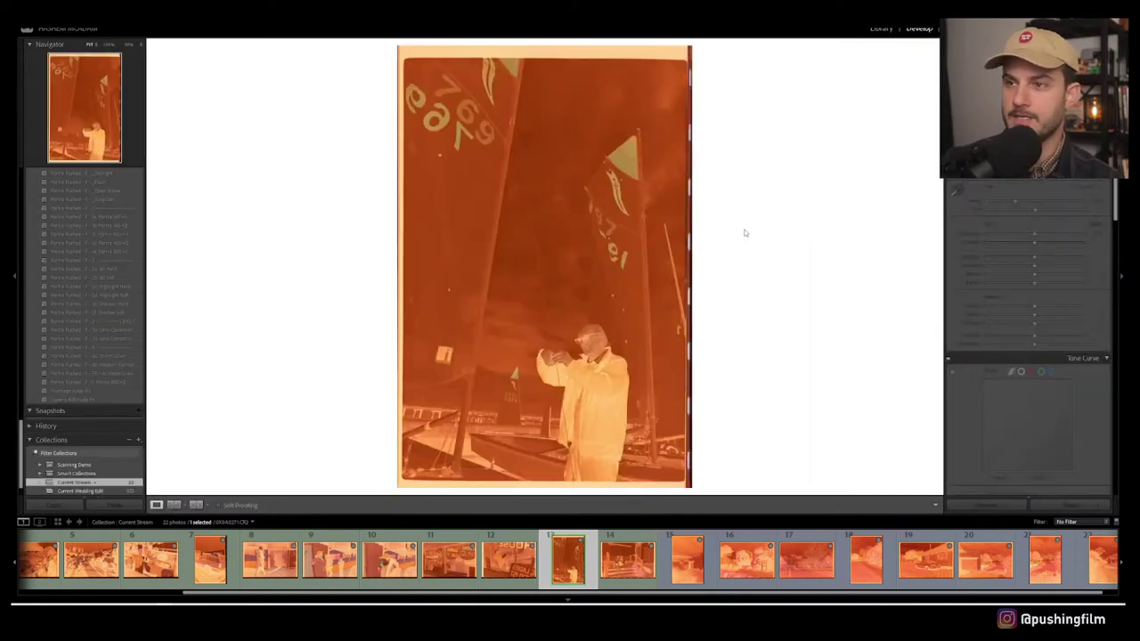
# Step: Compare photos 10 and 13 side by side in Survey view, return to the grid and clear the selection
pyautogui.keyDown('ctrl'); pyautogui.click(390, 556); pyautogui.keyUp('ctrl')
pyautogui.press('n')
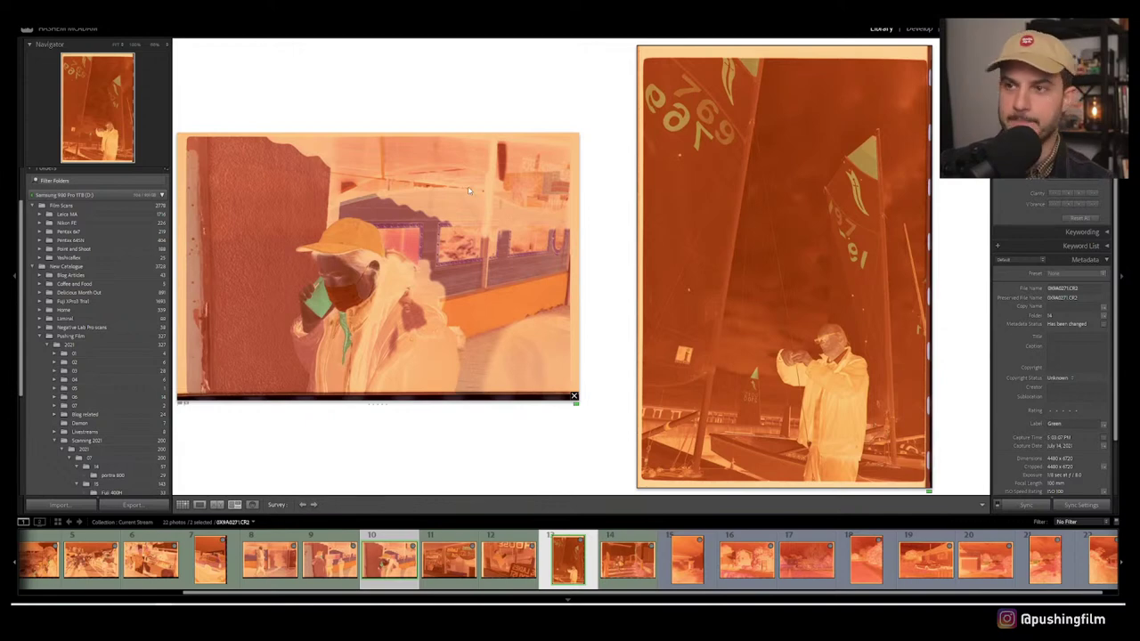
pyautogui.press('g')
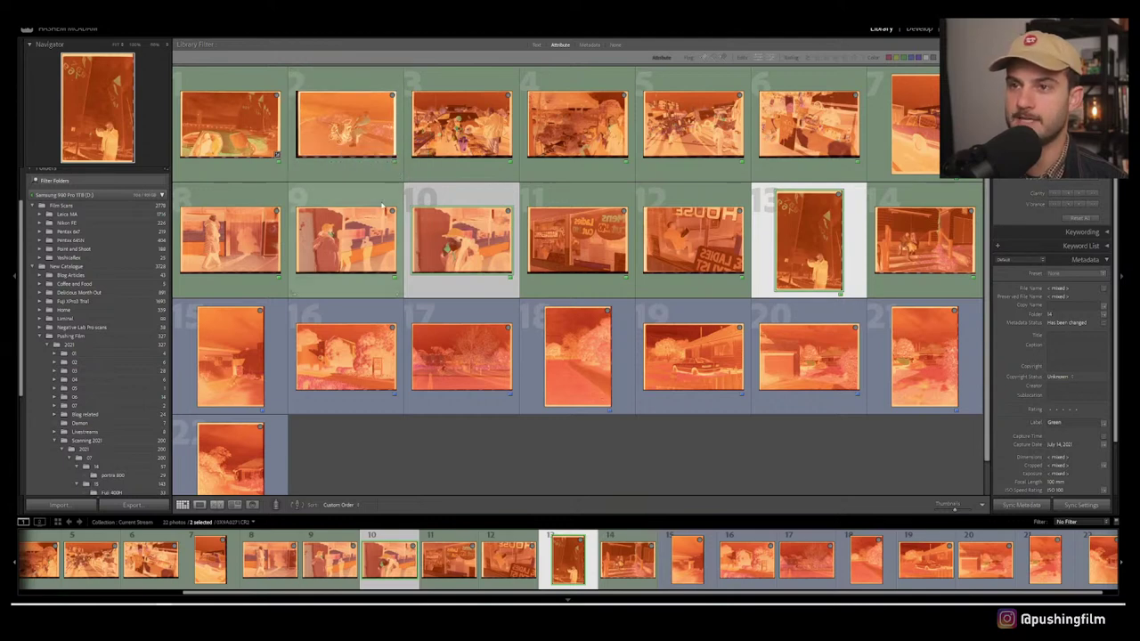
pyautogui.click(577, 445)
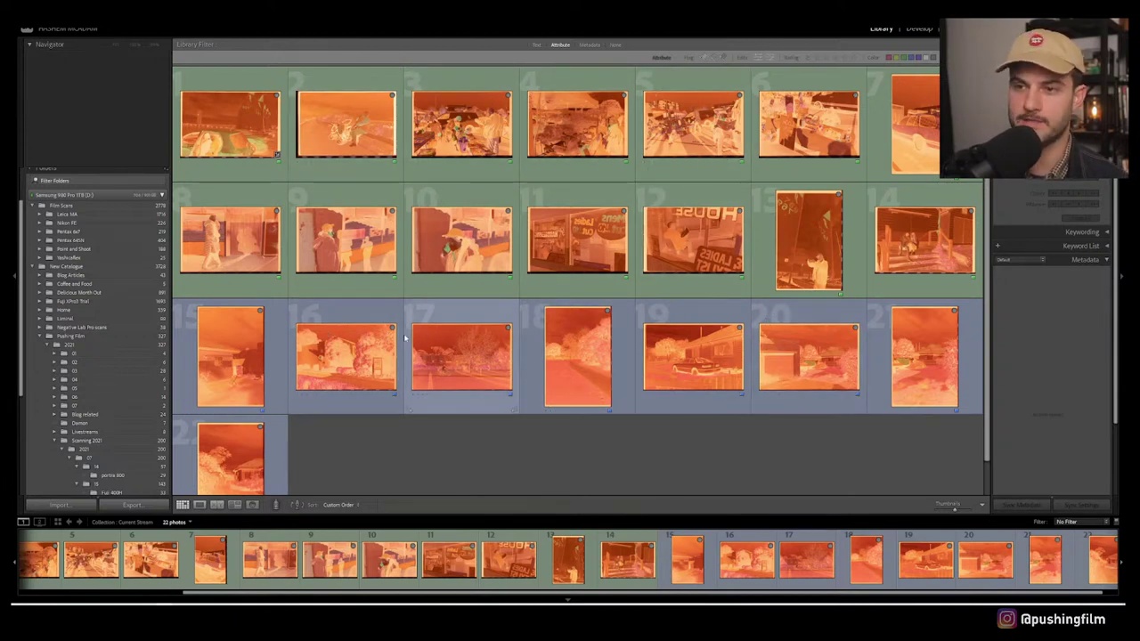
# Step: Select photos 3 through 6 in the grid and clear the selection
pyautogui.moveTo(299, 354)
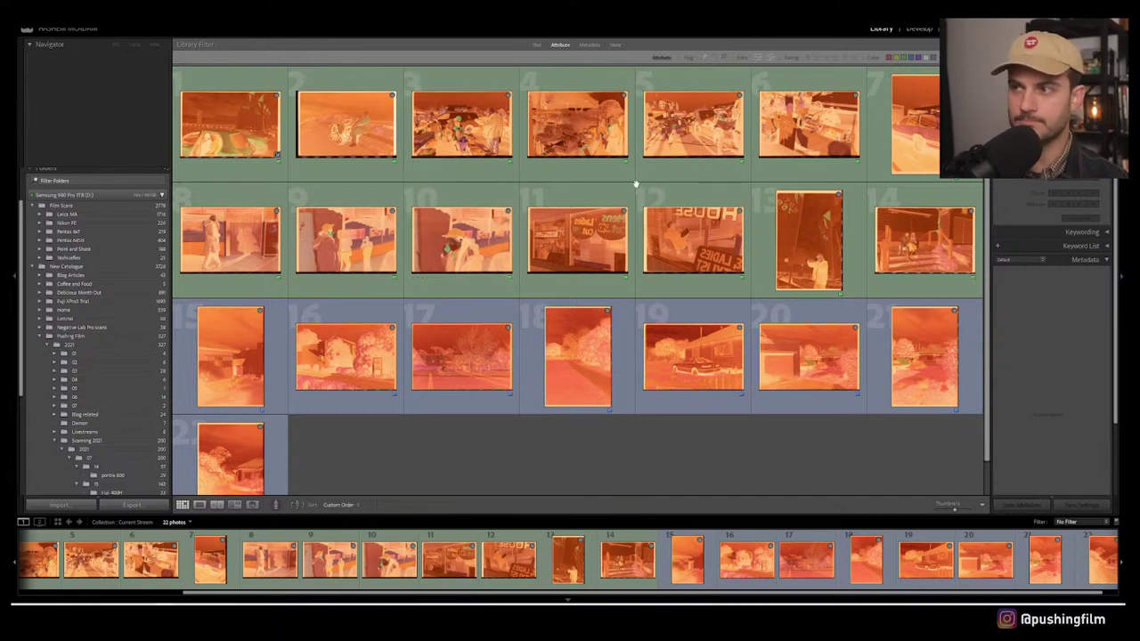
pyautogui.click(468, 139)
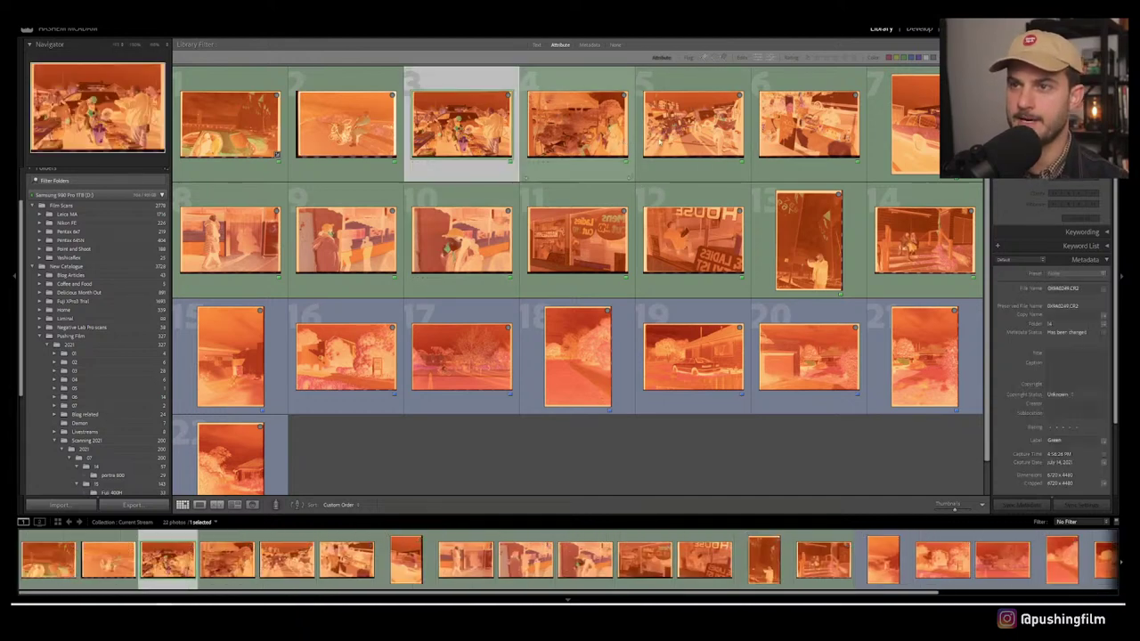
pyautogui.keyDown('shift'); pyautogui.click(819, 134); pyautogui.keyUp('shift')
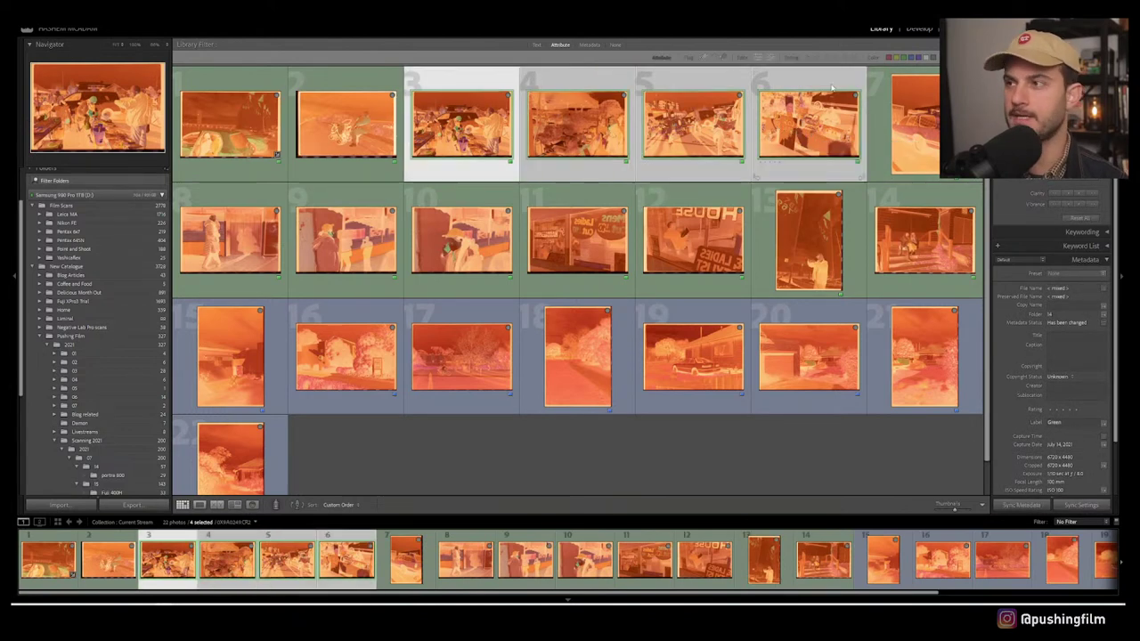
pyautogui.click(524, 455)
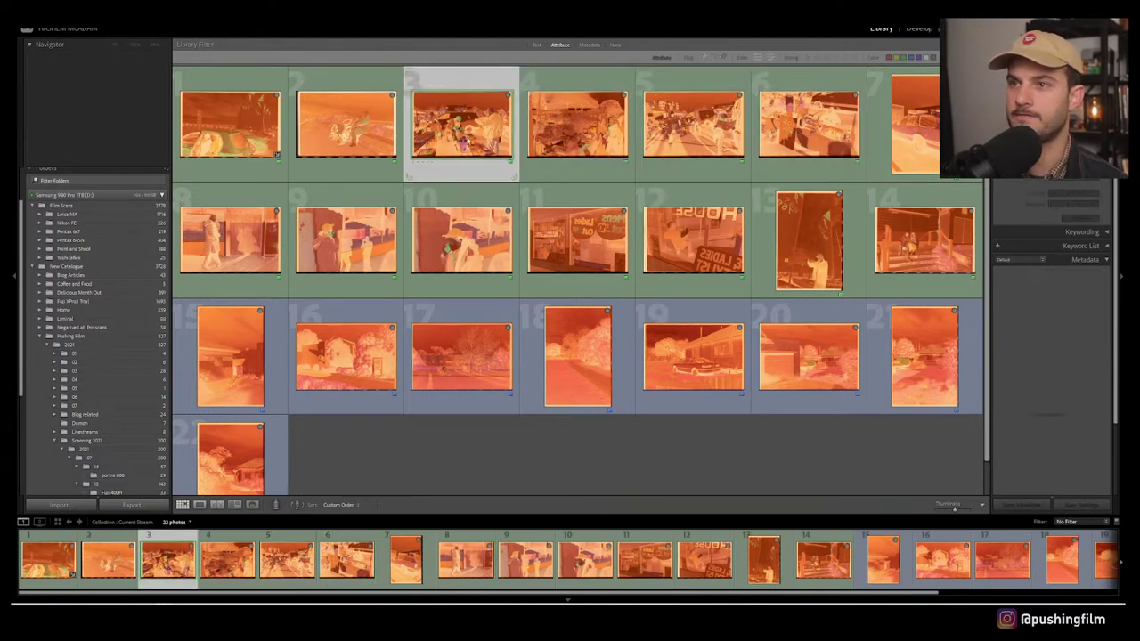
# Step: Open photo 4, the food stall negative, in the Develop module
pyautogui.click(614, 138)
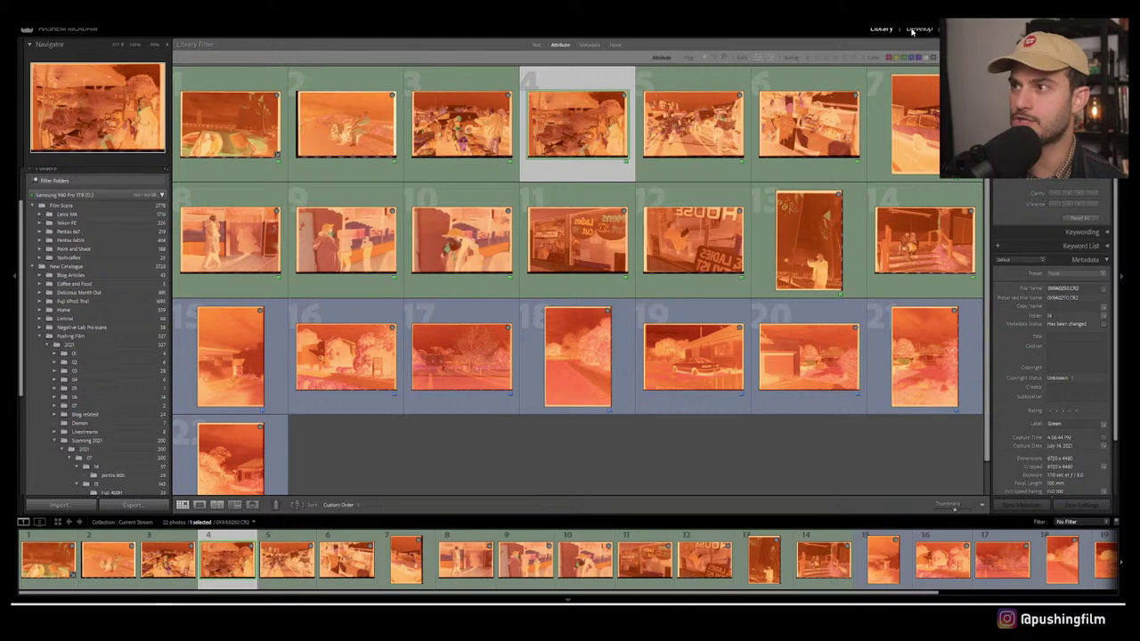
pyautogui.click(918, 29)
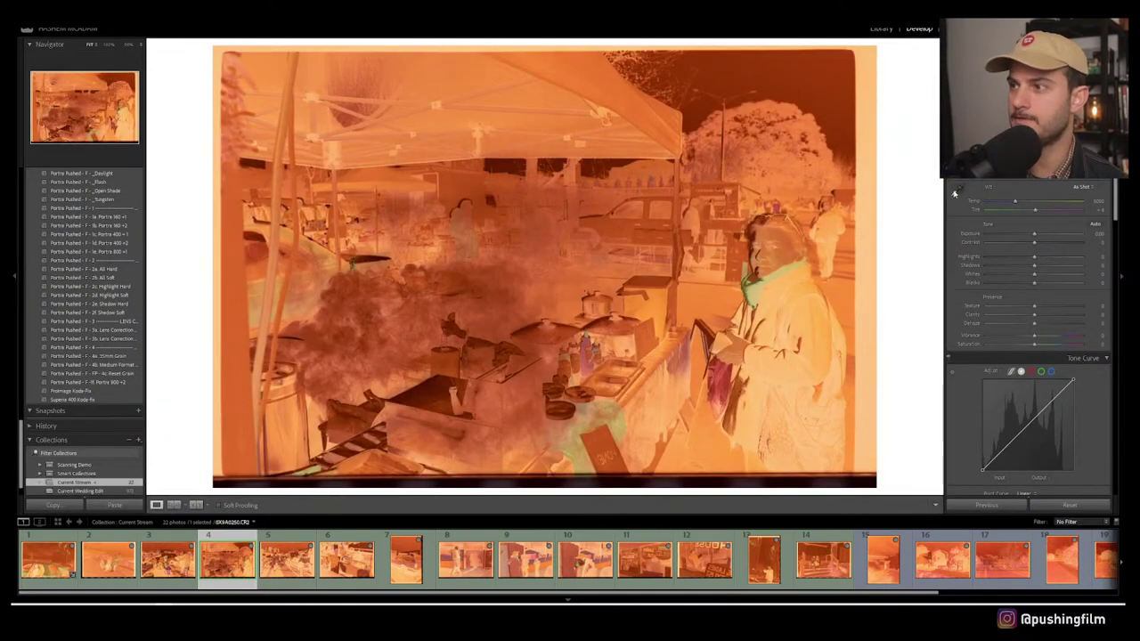
# Step: Try a white balance sampled from the clear film border beside the food stall frame, and undo it
pyautogui.press('w')
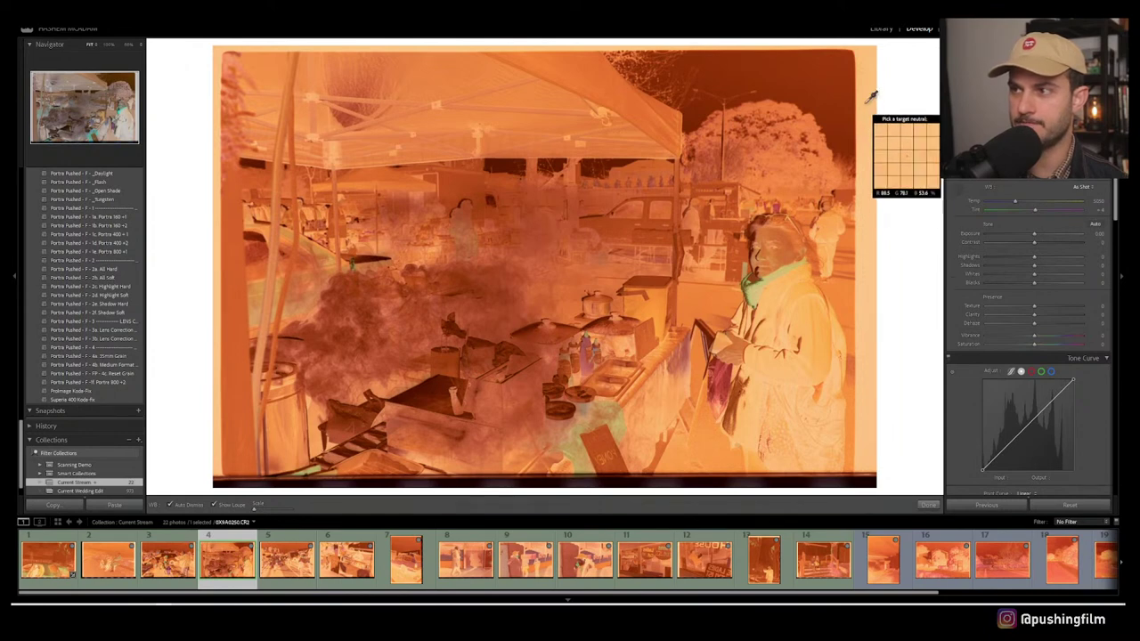
pyautogui.click(874, 162)
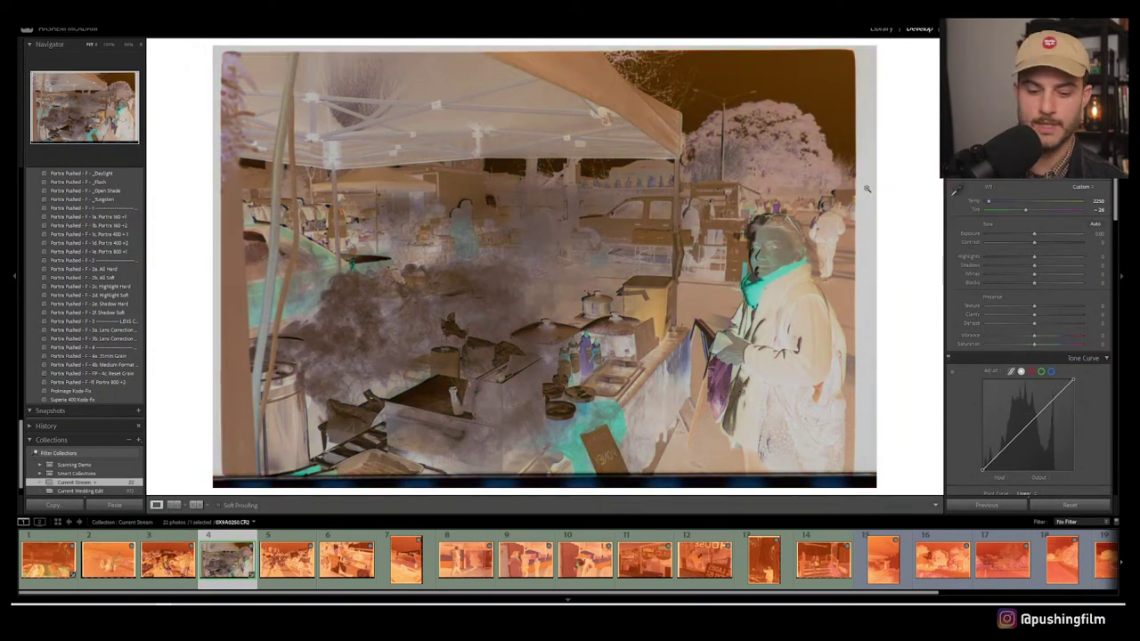
pyautogui.hotkey('ctrl', 'z')
# Step: Set the photo's white balance by sampling the light coat of the person beside the stall, and reactivate the White Balance Selector
pyautogui.press('w')
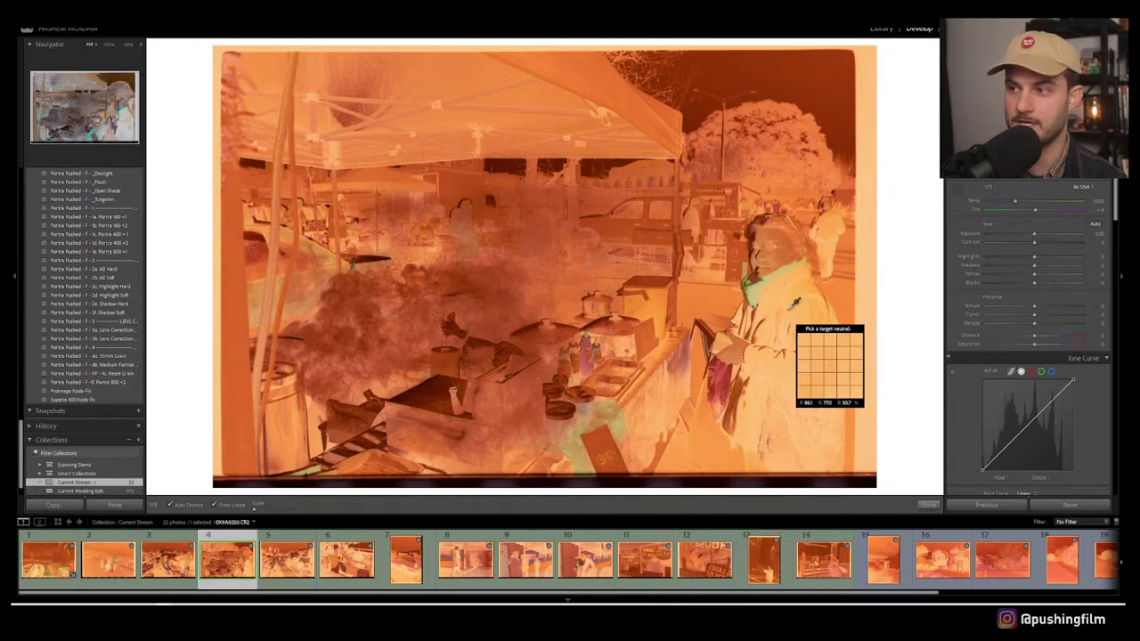
pyautogui.click(782, 336)
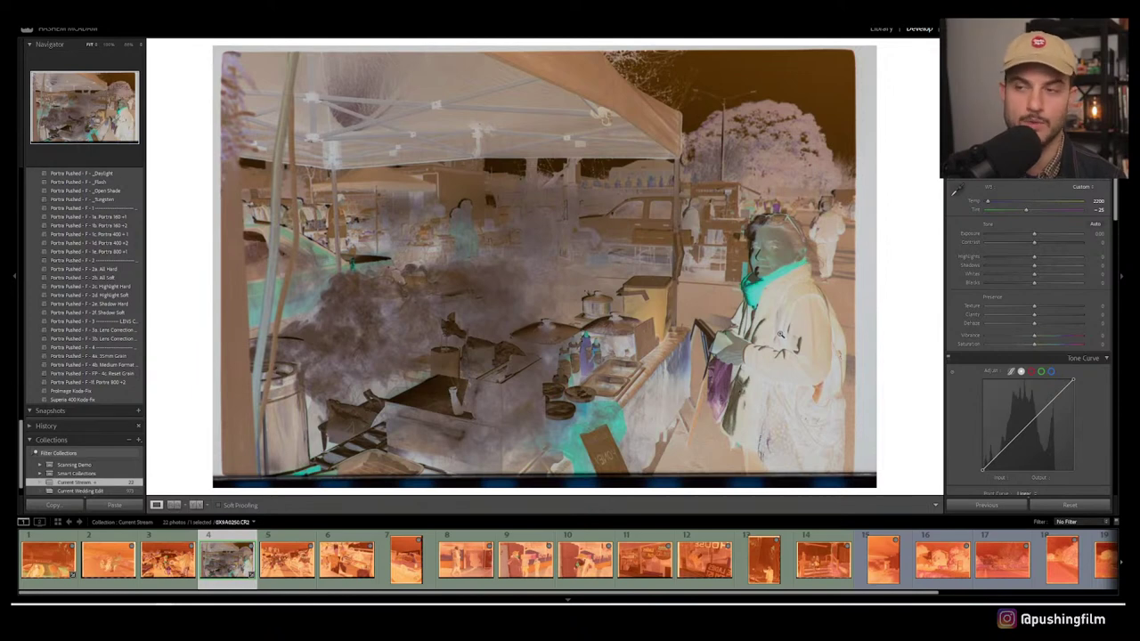
pyautogui.click(956, 190)
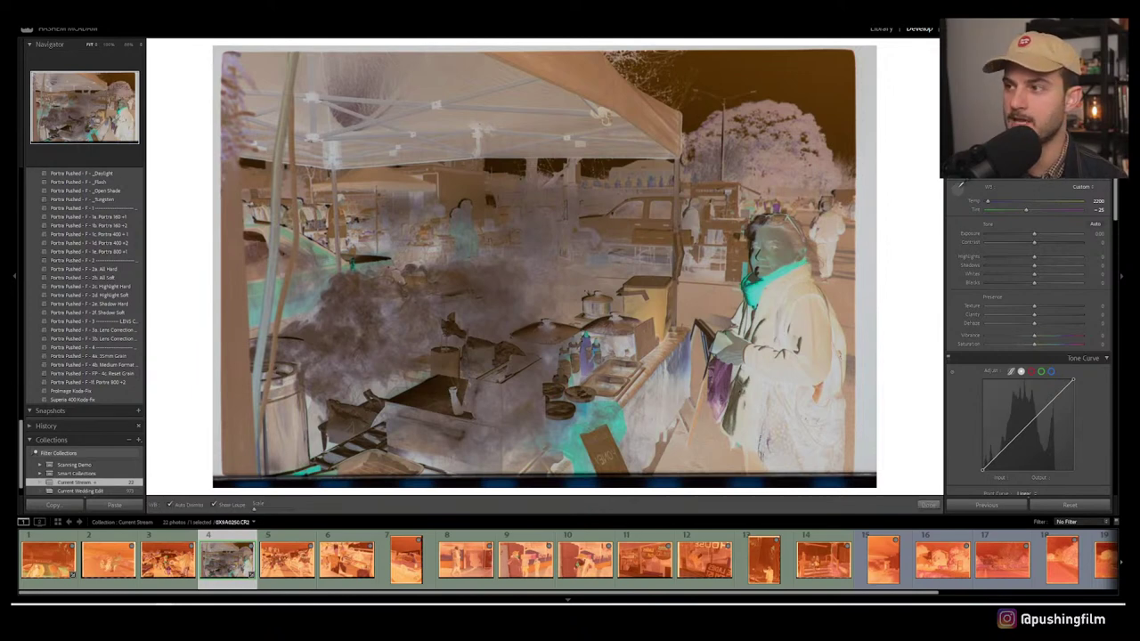
# Step: Set the food stall photo's white balance by sampling the clear film border beside the frame, and briefly show the crop overlay
pyautogui.click(869, 190)
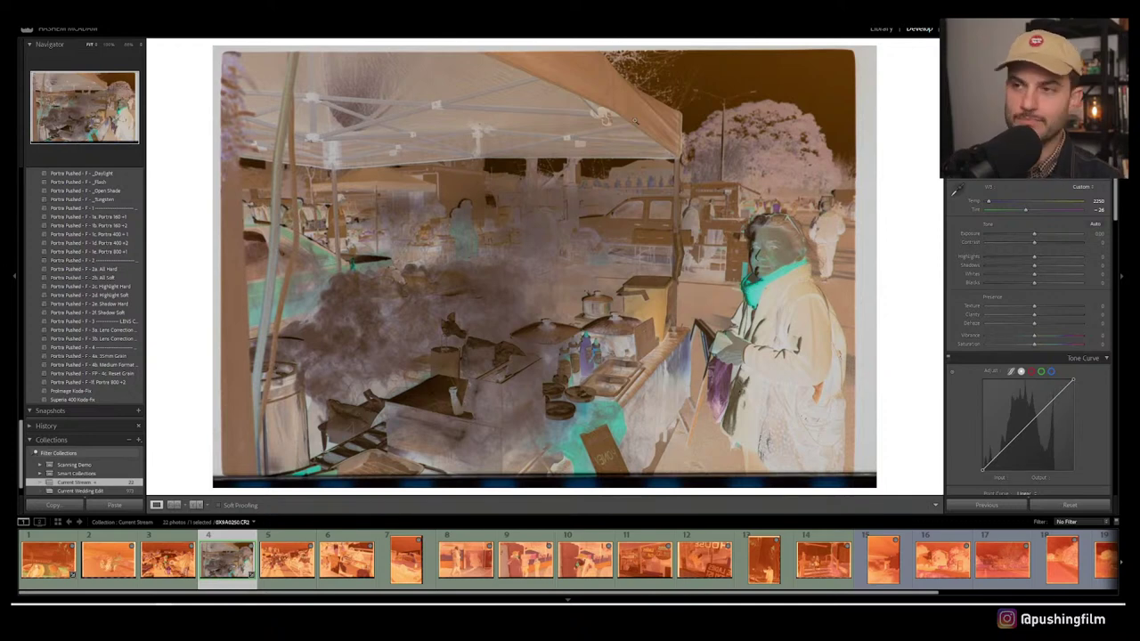
pyautogui.press('r')
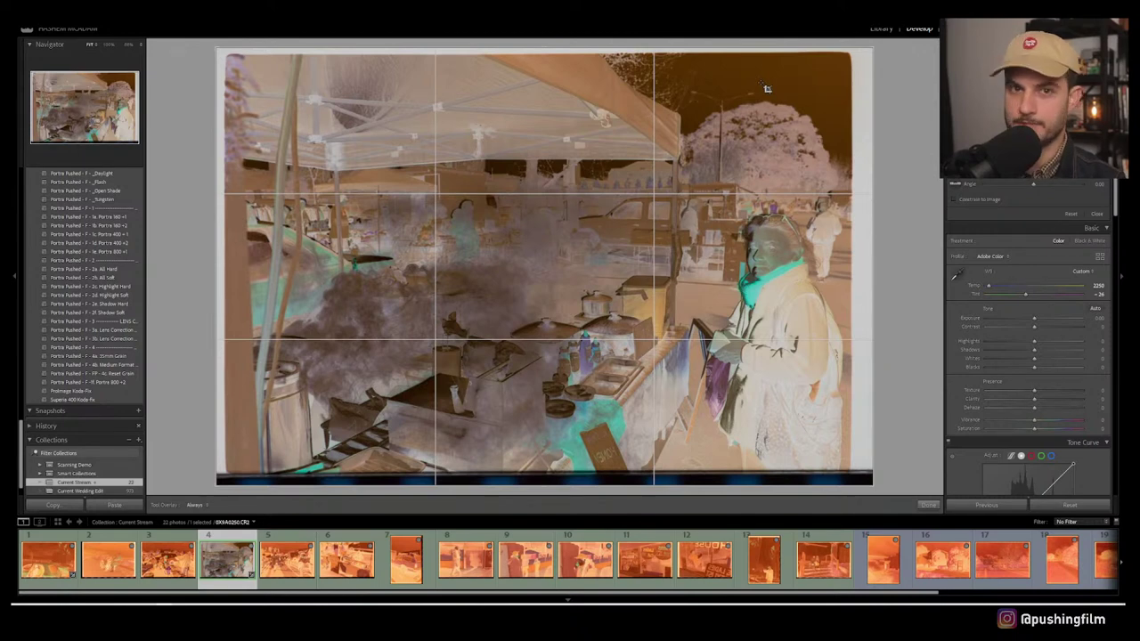
pyautogui.press('r')
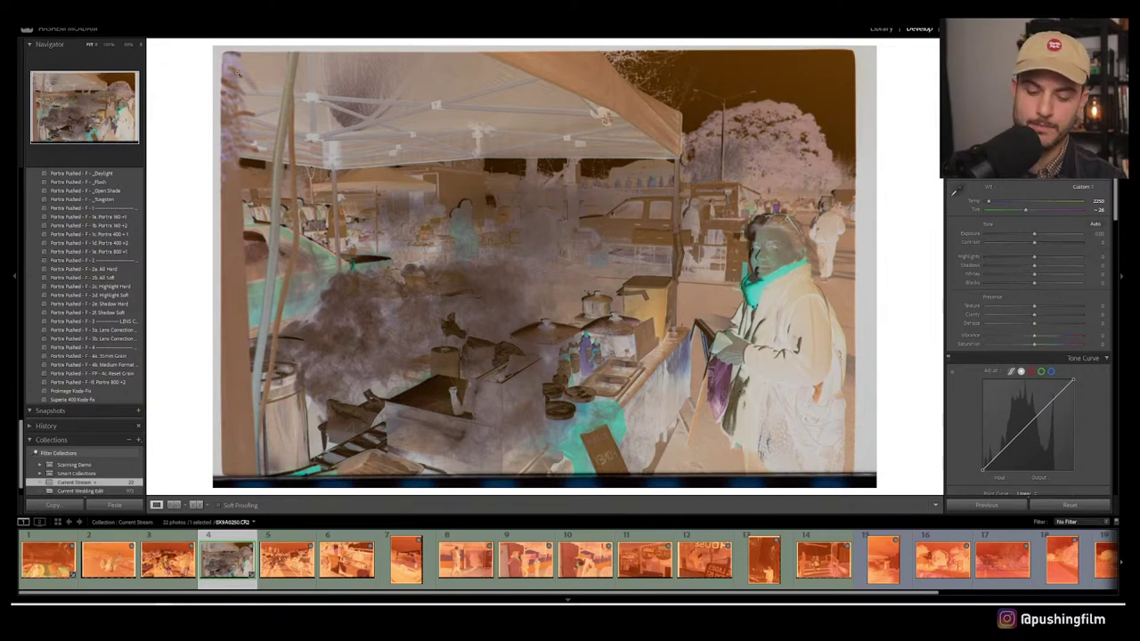
# Step: Inspect the Border Buffer setting in Negative Lab Pro for the food stall negative and close the dialog without converting
pyautogui.hotkey('ctrl', 'n')
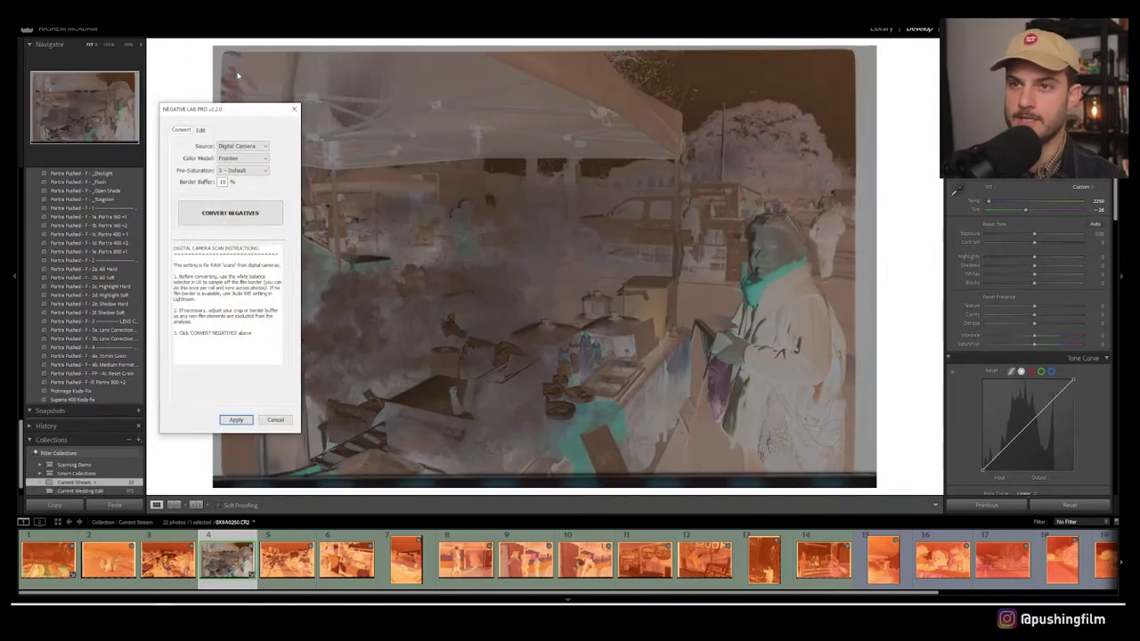
pyautogui.moveTo(244, 110); pyautogui.dragTo(175, 103)
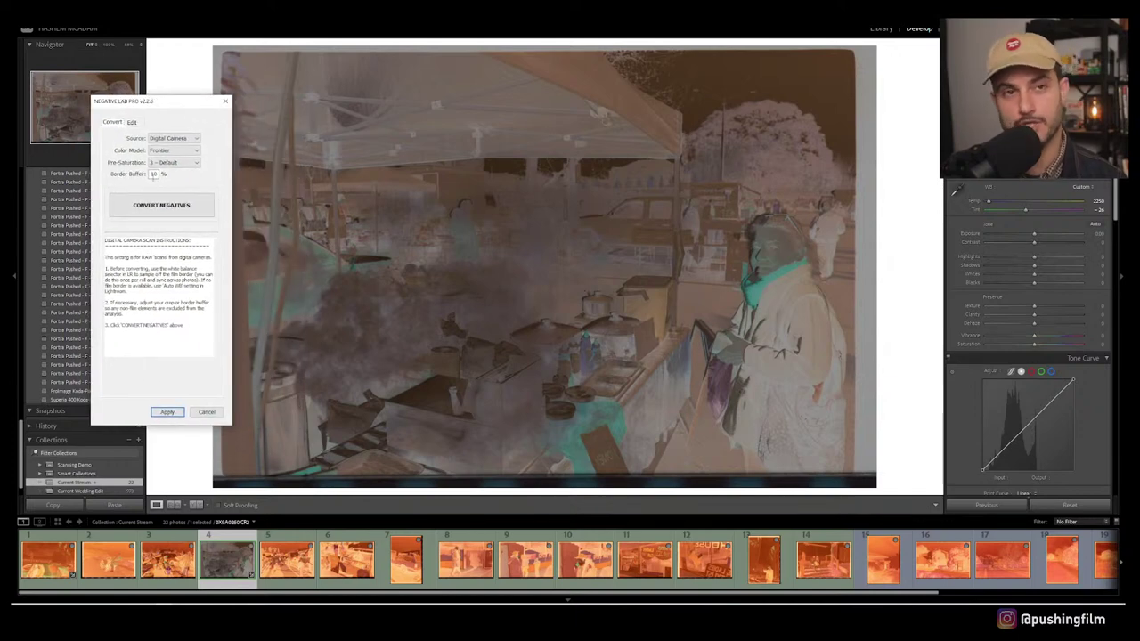
pyautogui.doubleClick(154, 173)
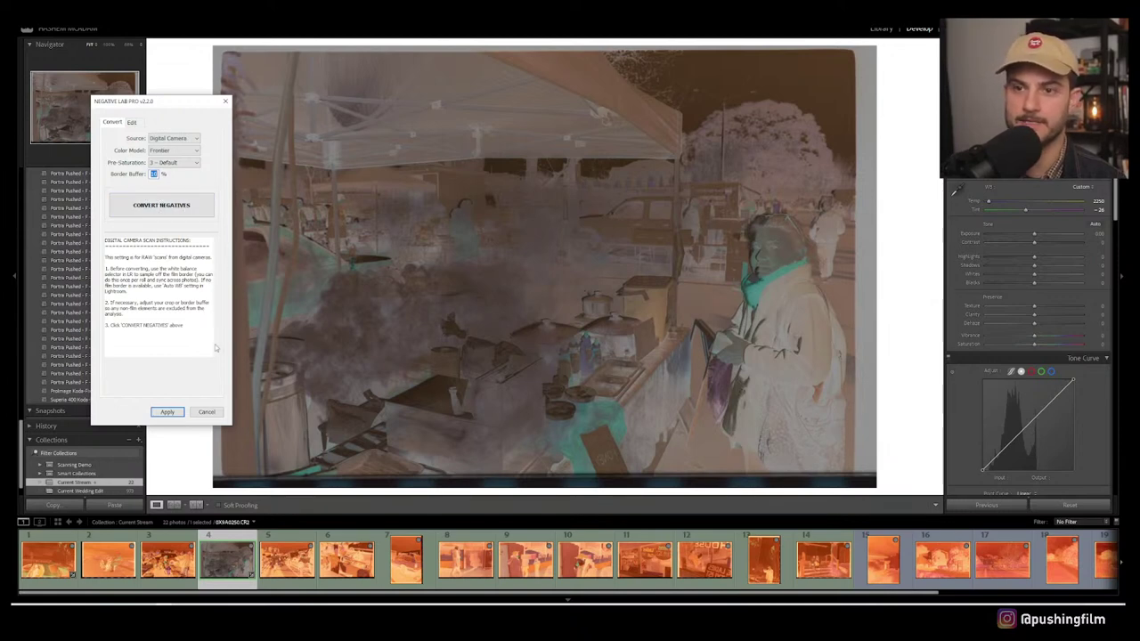
pyautogui.click(206, 411)
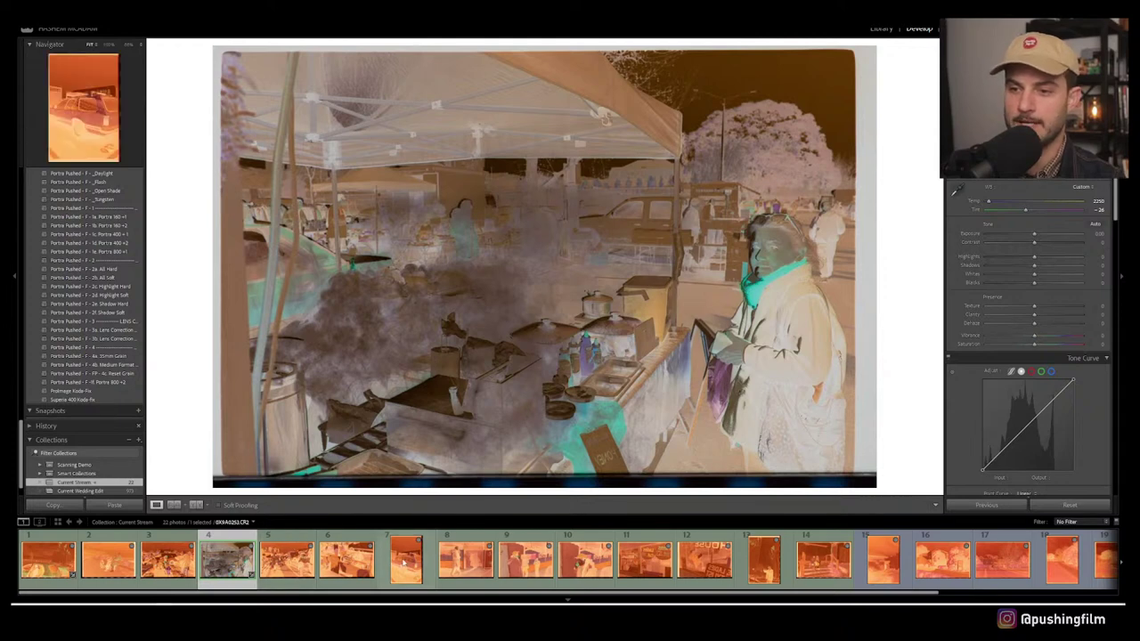
# Step: Select photos 3 through 6 and synchronize photo 3's develop settings across them
pyautogui.click(169, 560)
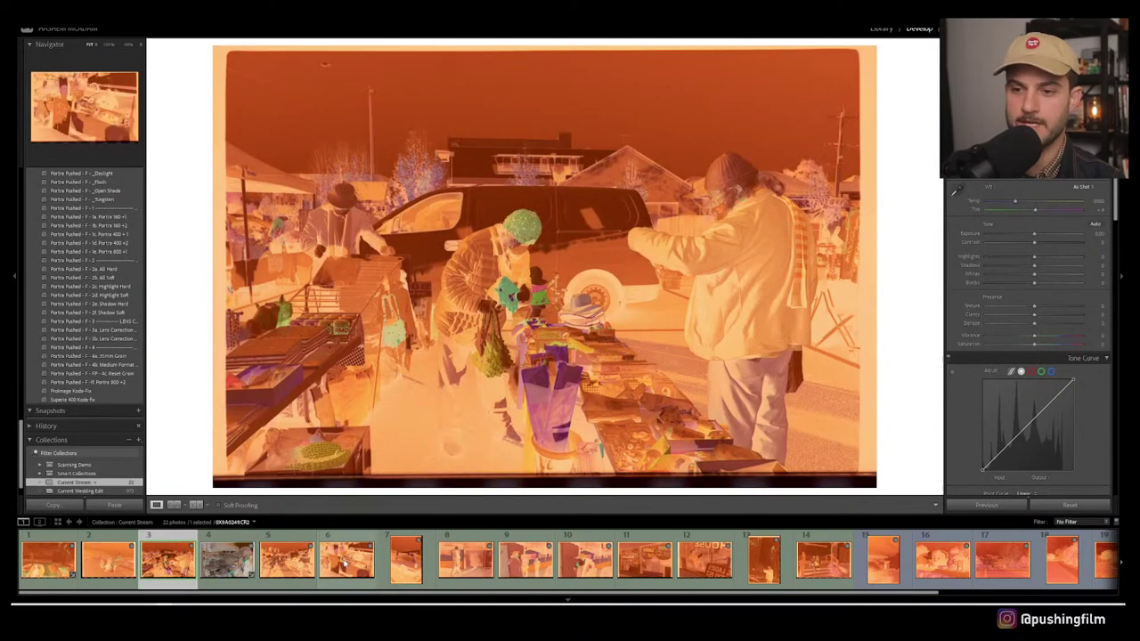
pyautogui.keyDown('shift'); pyautogui.click(343, 563); pyautogui.keyUp('shift')
pyautogui.click(957, 506)
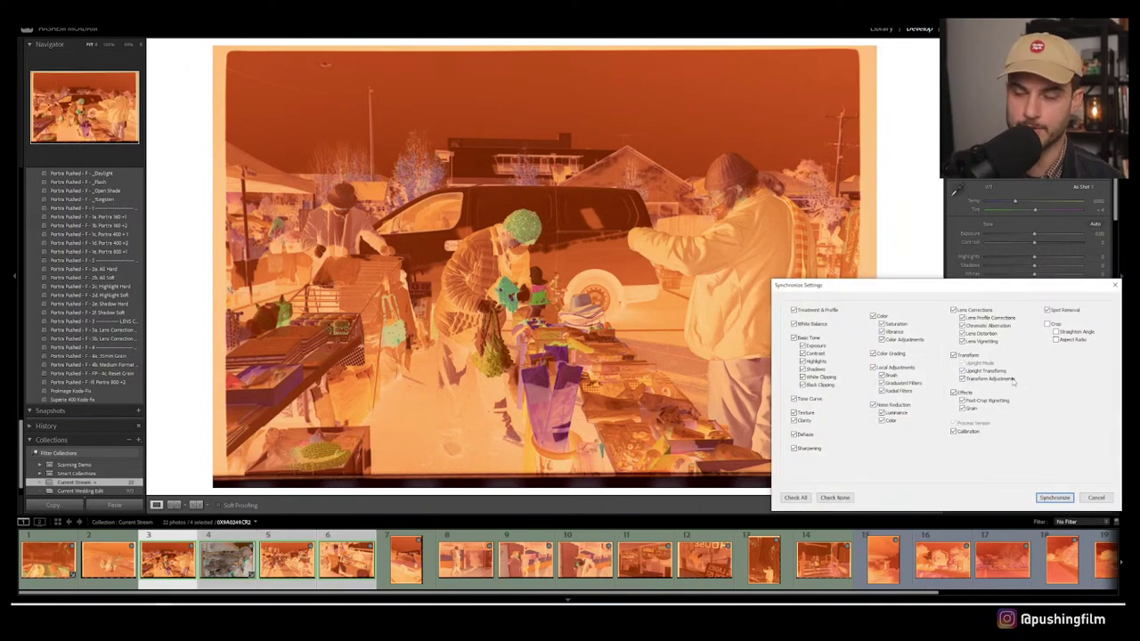
pyautogui.click(1053, 497)
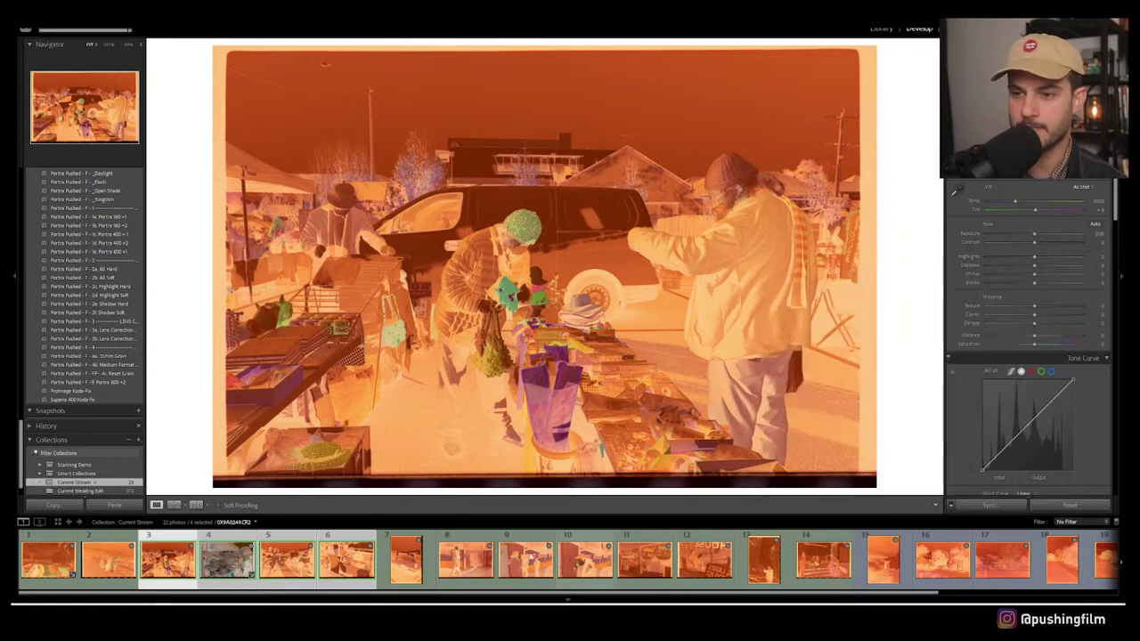
# Step: Give photo 3 a white balance of Temp 2250 and Tint -26, and synchronize its settings to photos 4 through 6
pyautogui.click(201, 568)
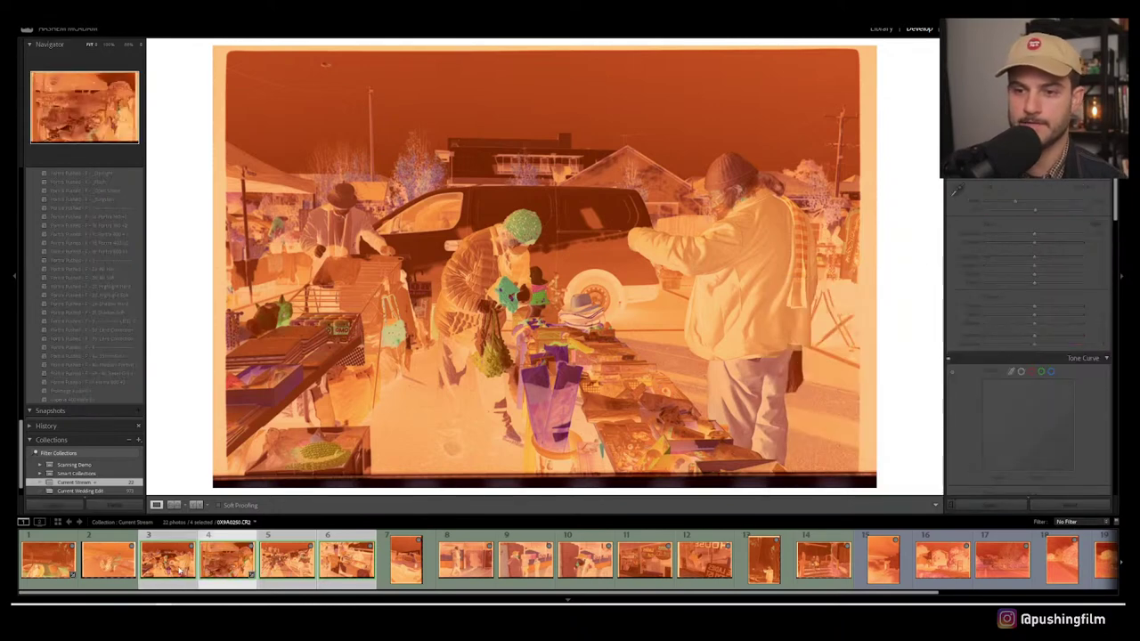
pyautogui.click(183, 574)
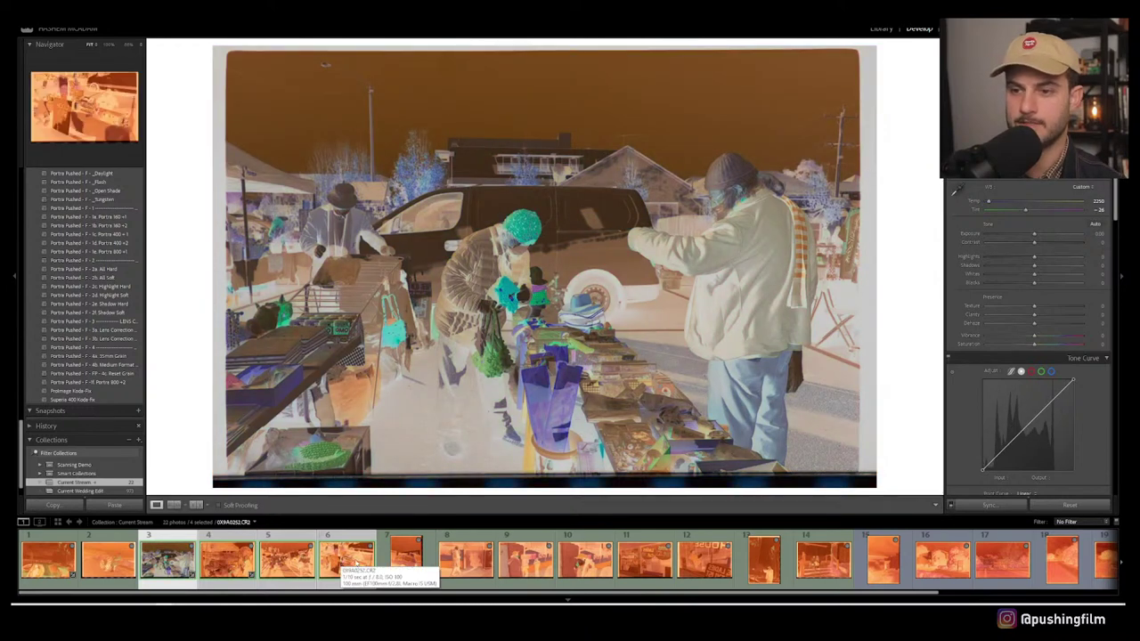
pyautogui.click(988, 505)
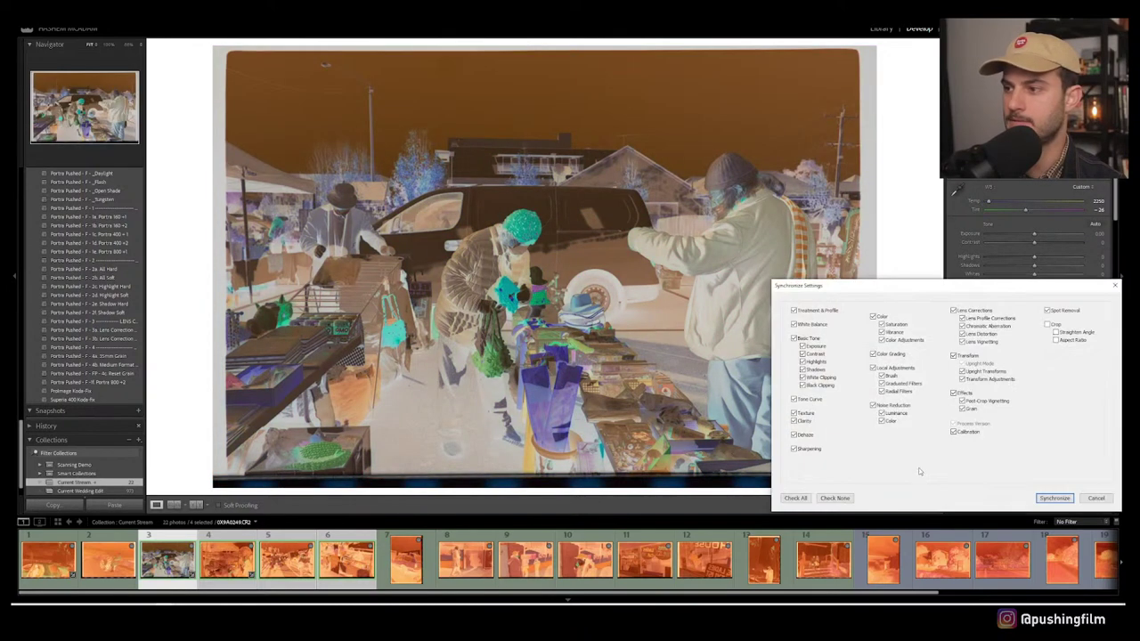
pyautogui.click(1041, 497)
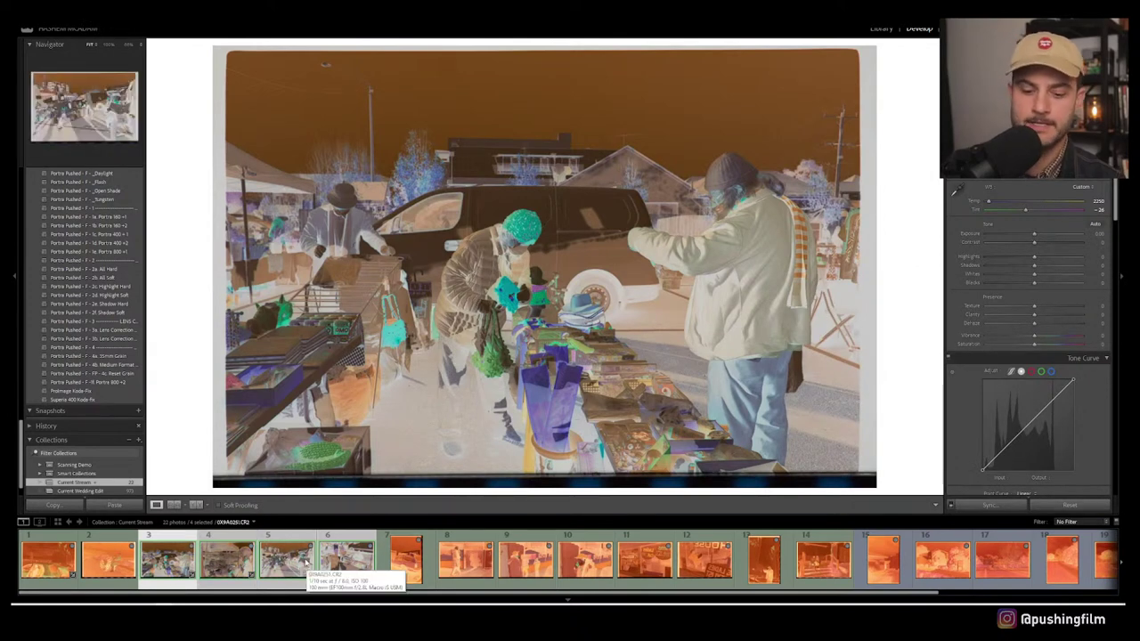
# Step: Show the four selected photos together in the Library's Survey view and open Negative Lab Pro for them
pyautogui.press('g')
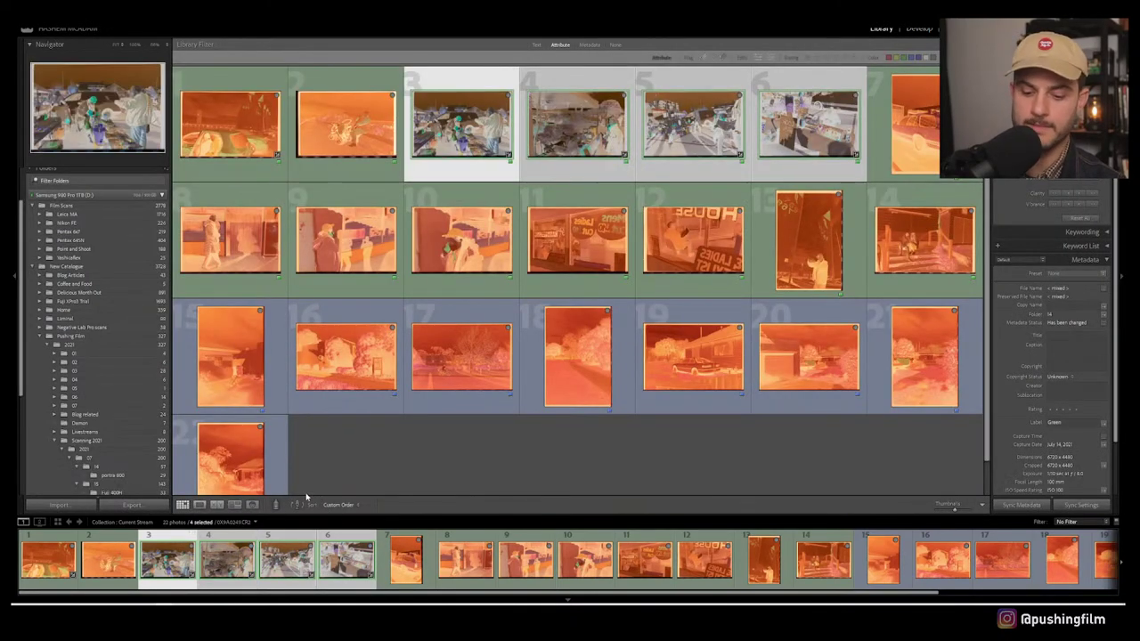
pyautogui.press('n')
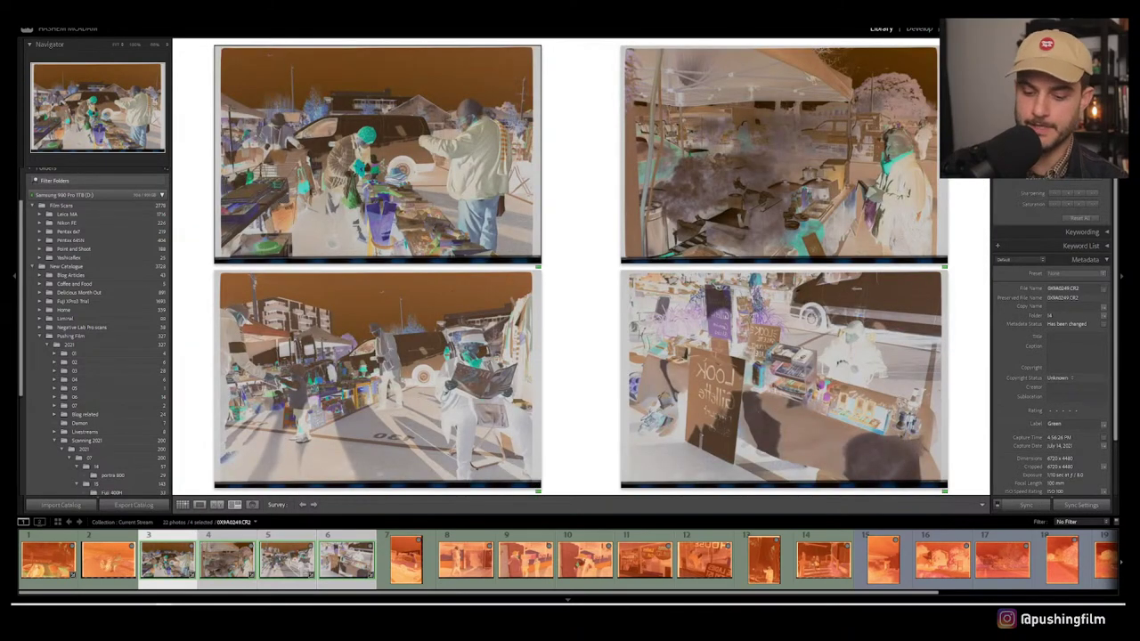
pyautogui.hotkey('ctrl', 'n')
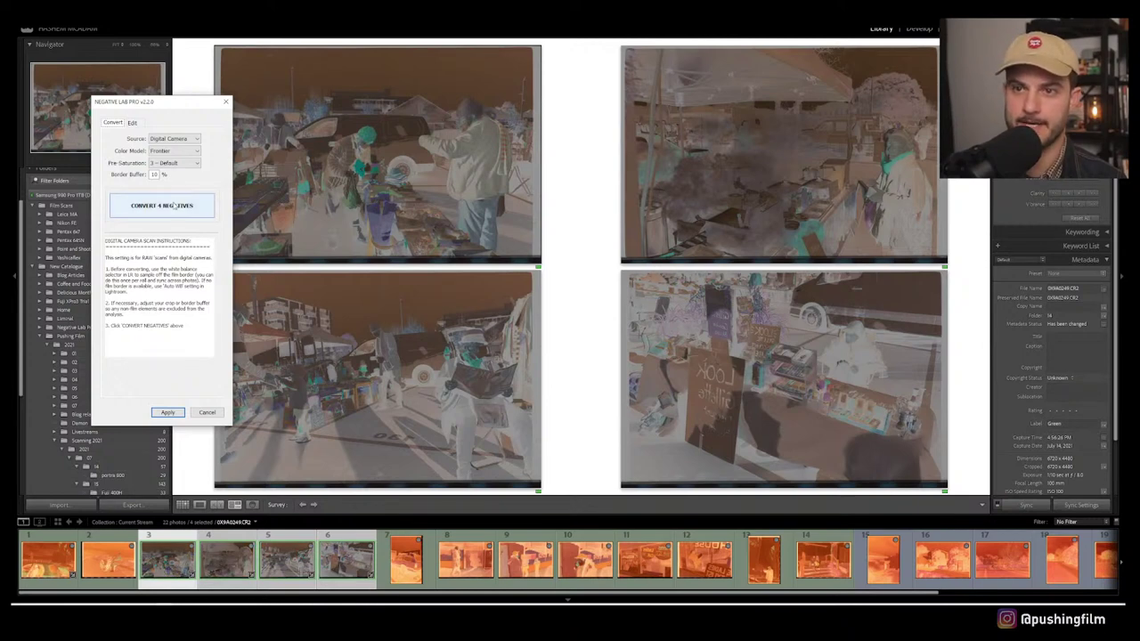
# Step: Convert the four negatives with the Frontier color model and Pre-Saturation set to 4 - Medium
pyautogui.click(188, 154)
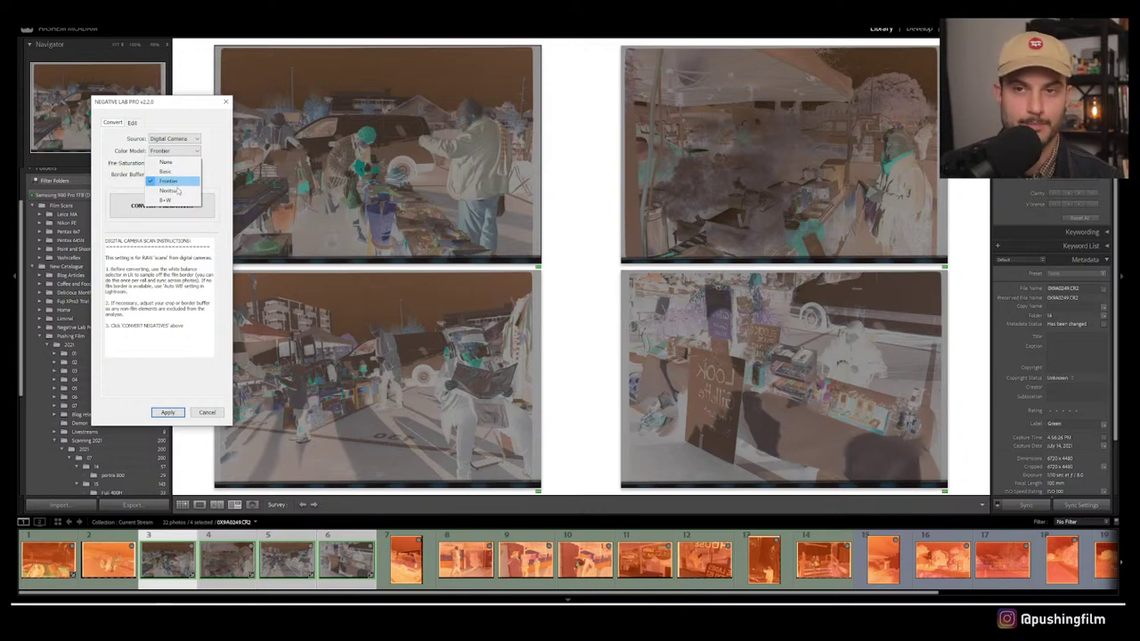
pyautogui.click(177, 182)
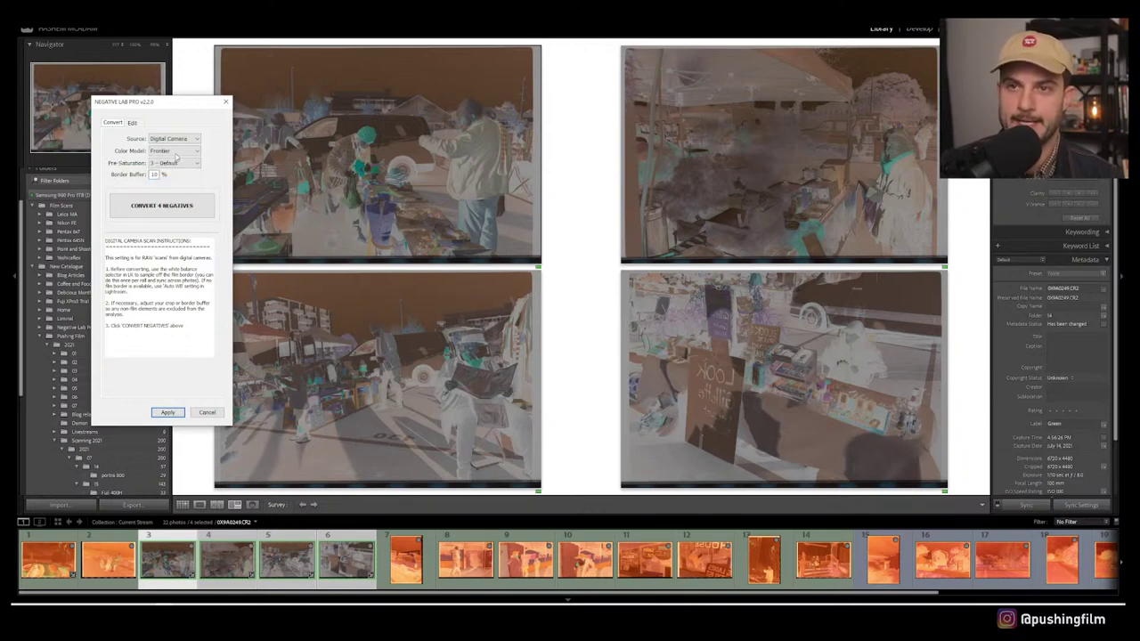
pyautogui.click(182, 164)
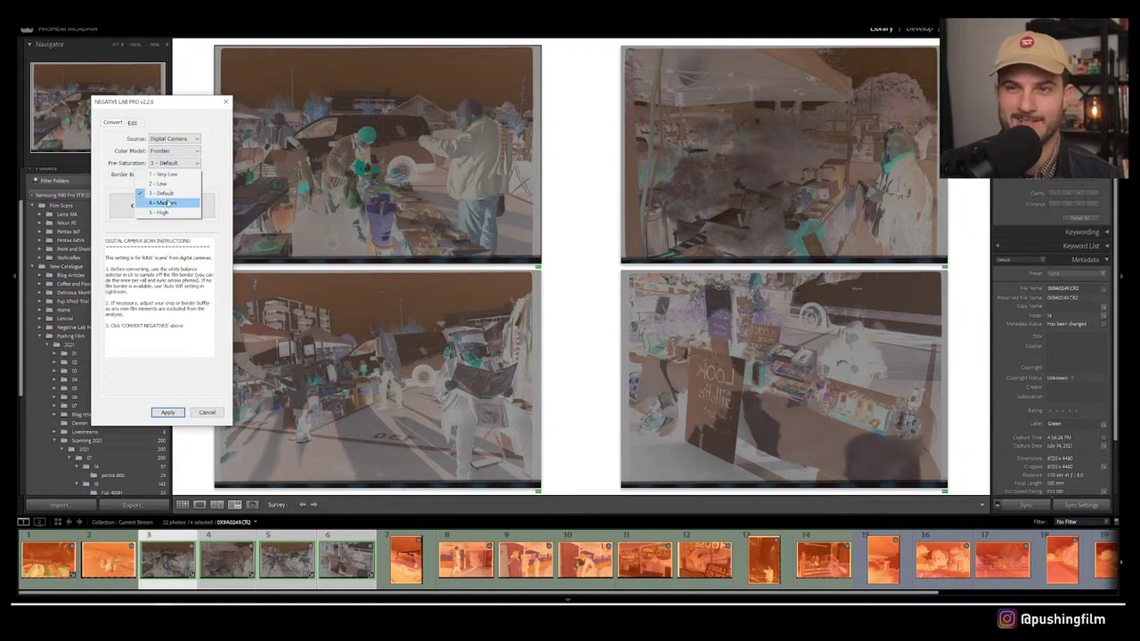
pyautogui.click(165, 203)
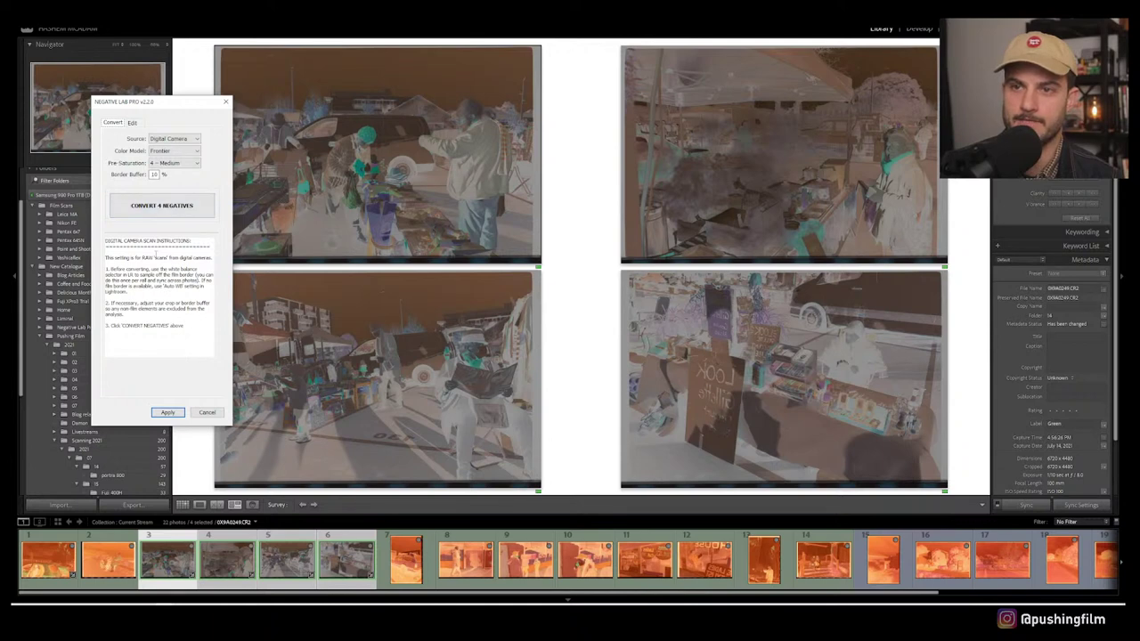
pyautogui.click(152, 216)
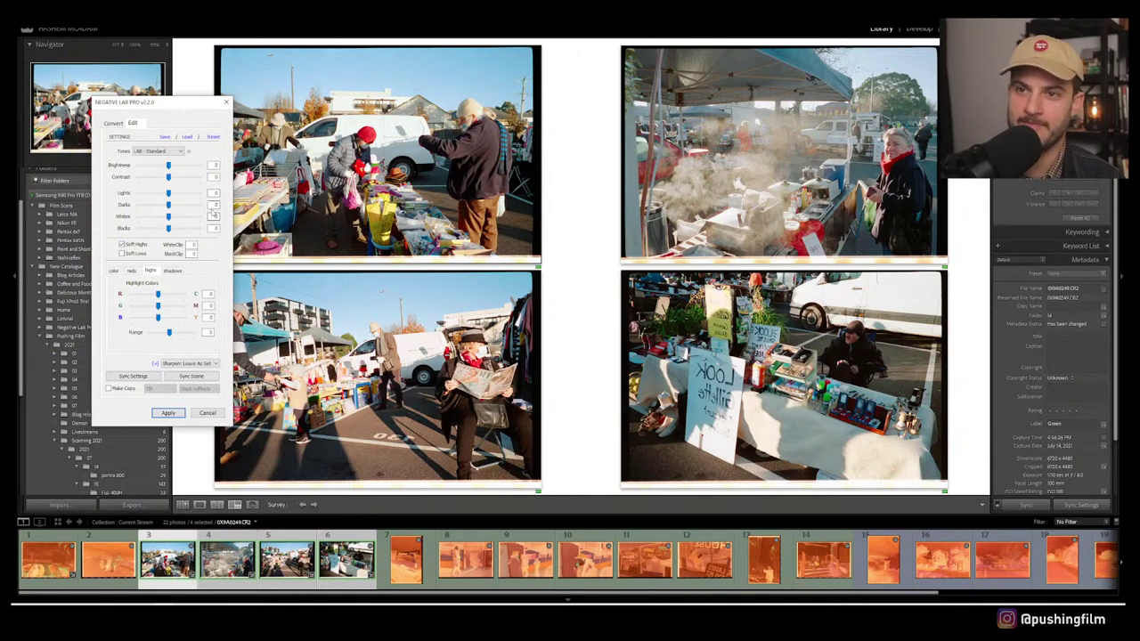
# Step: Show the color settings and try the tone profiles LAB - Soft, CINEMATIC - Log and LAB - Hard, returning to LAB - Standard
pyautogui.click(122, 244)
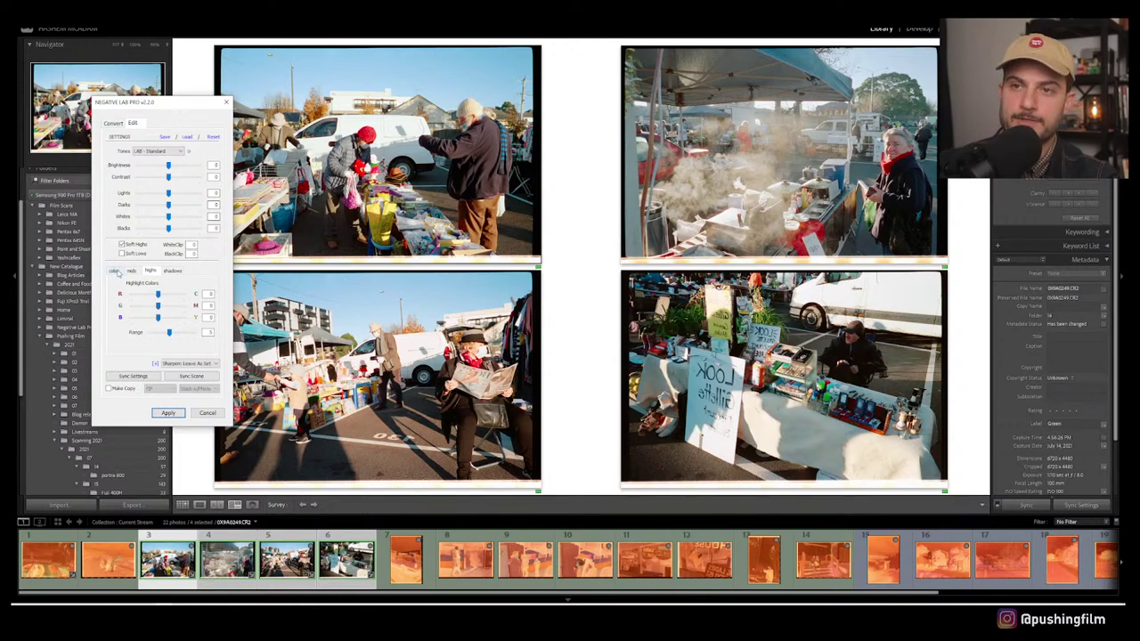
pyautogui.click(115, 272)
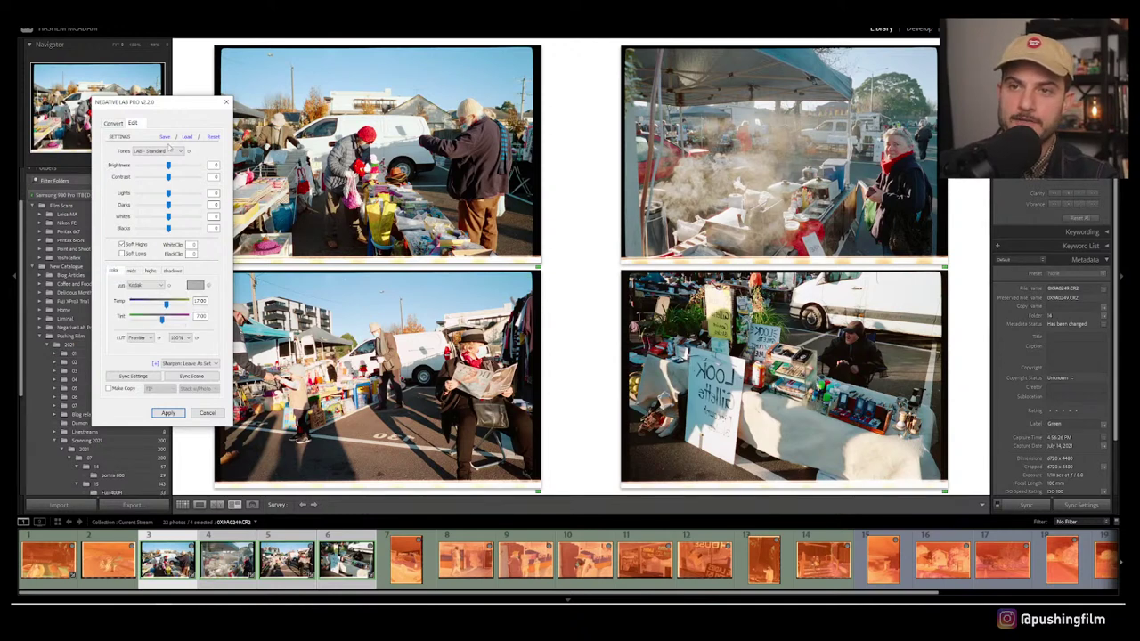
pyautogui.click(174, 152)
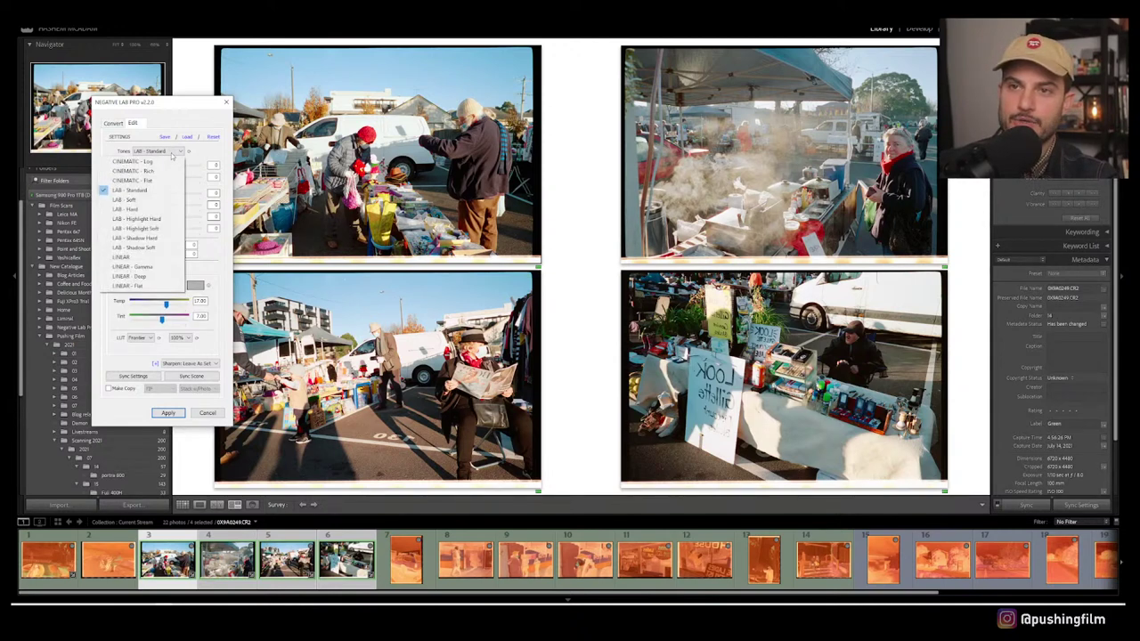
pyautogui.click(157, 199)
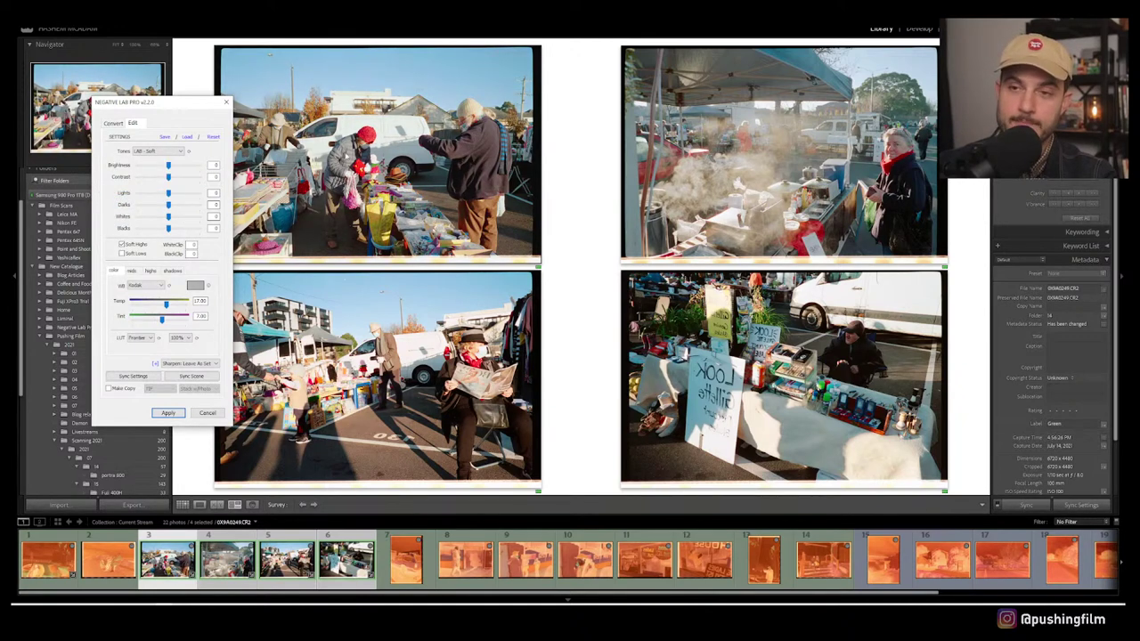
pyautogui.click(157, 154)
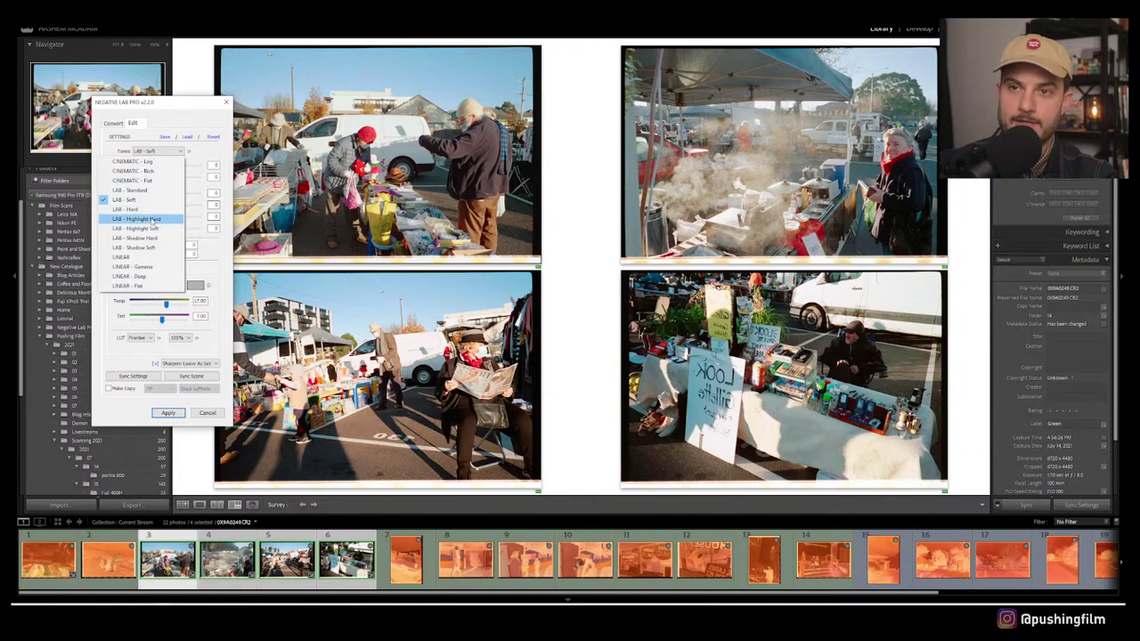
pyautogui.click(150, 161)
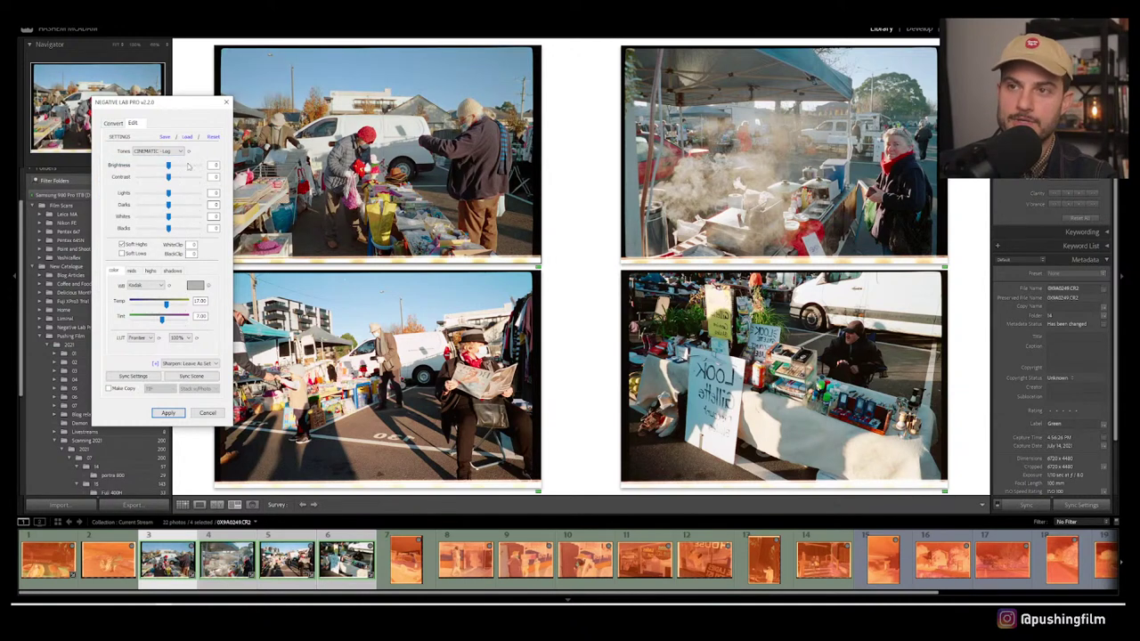
pyautogui.click(181, 152)
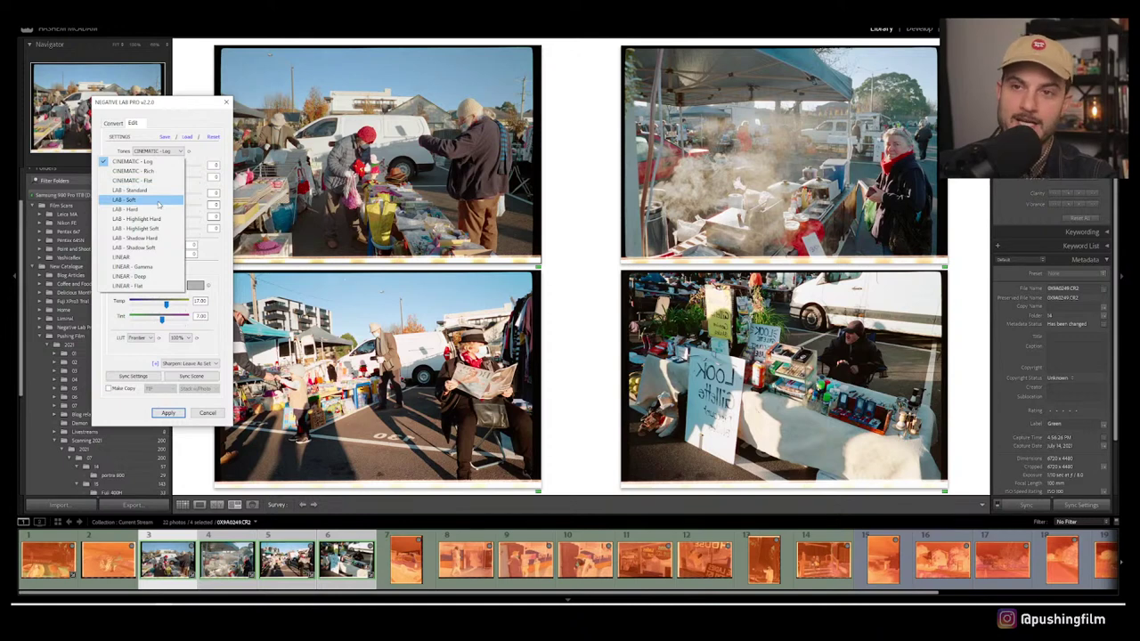
pyautogui.click(160, 209)
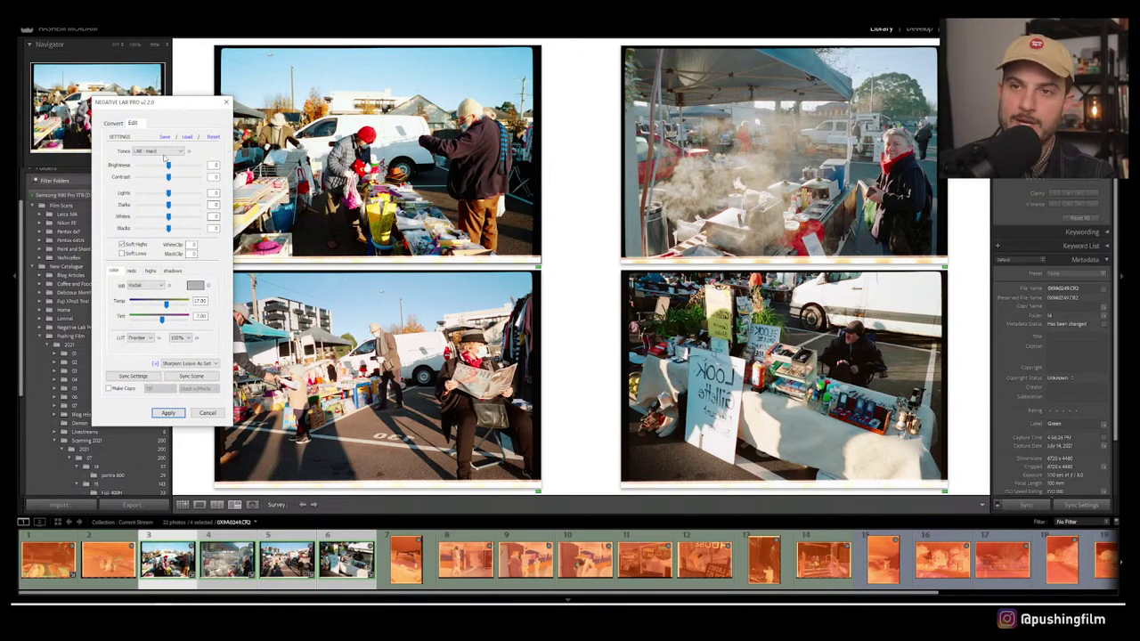
pyautogui.click(162, 152)
pyautogui.click(158, 199)
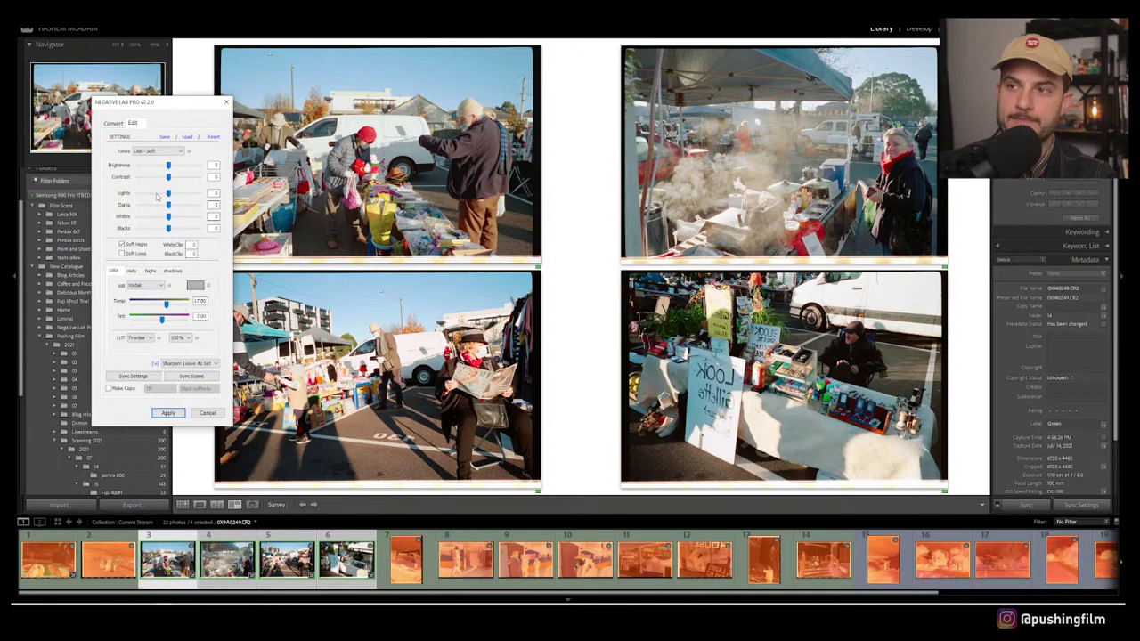
pyautogui.click(160, 151)
pyautogui.click(156, 182)
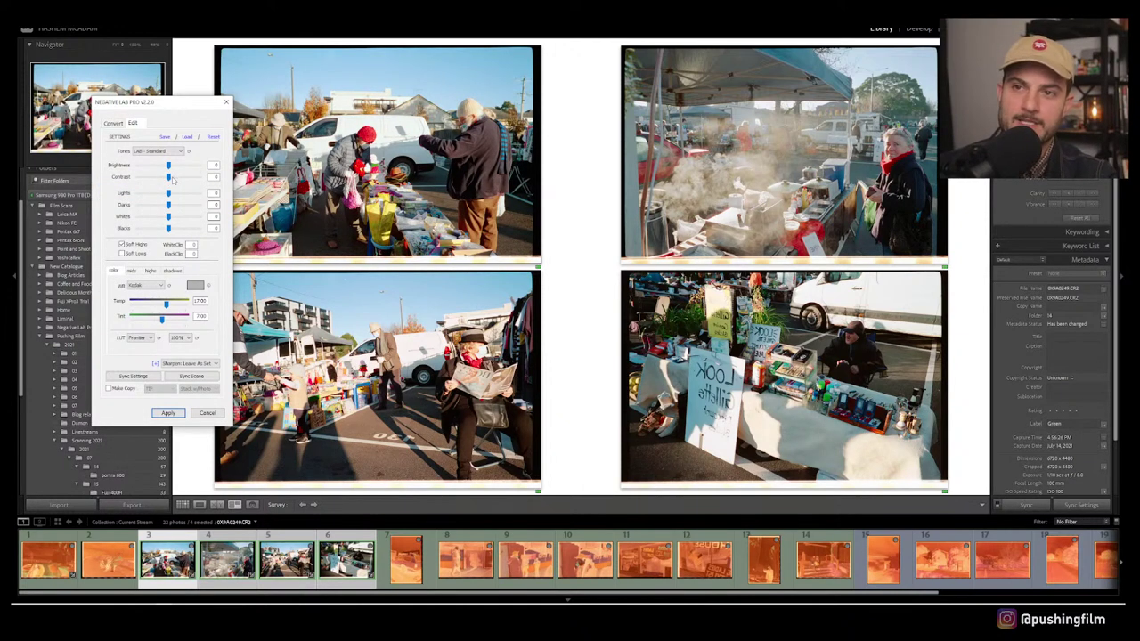
# Step: Set Contrast to -7 and Lights to -2 for the converted photos, and choose the Auto-Neutral white balance
pyautogui.moveTo(173, 180)
pyautogui.mouseDown()
pyautogui.moveTo(150, 181)
pyautogui.moveTo(161, 182)
pyautogui.mouseUp()
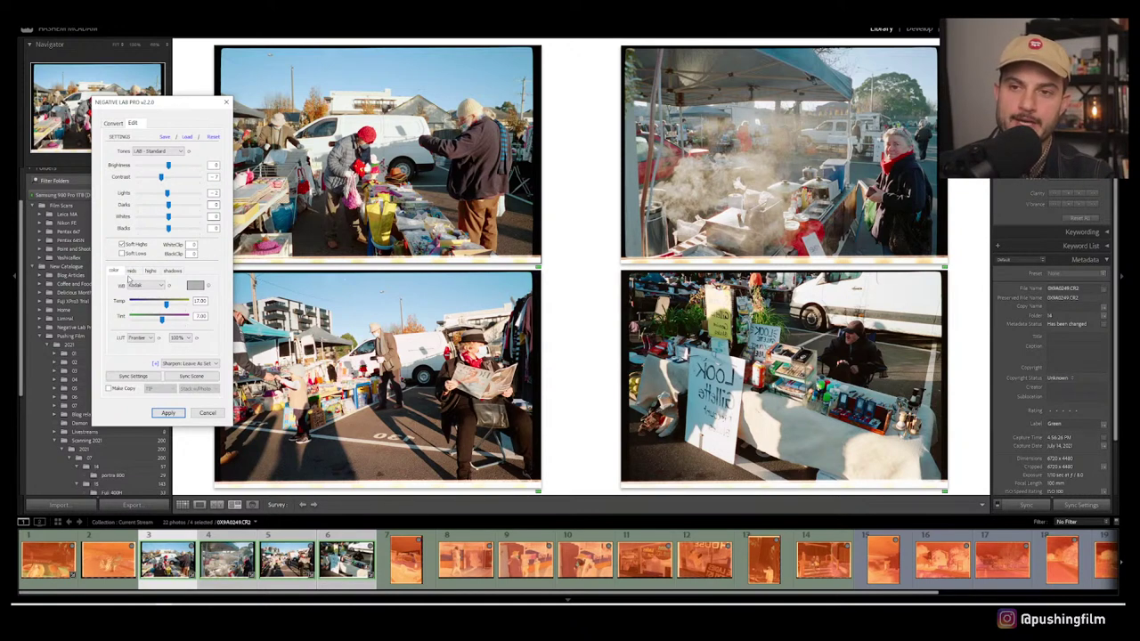
pyautogui.click(145, 287)
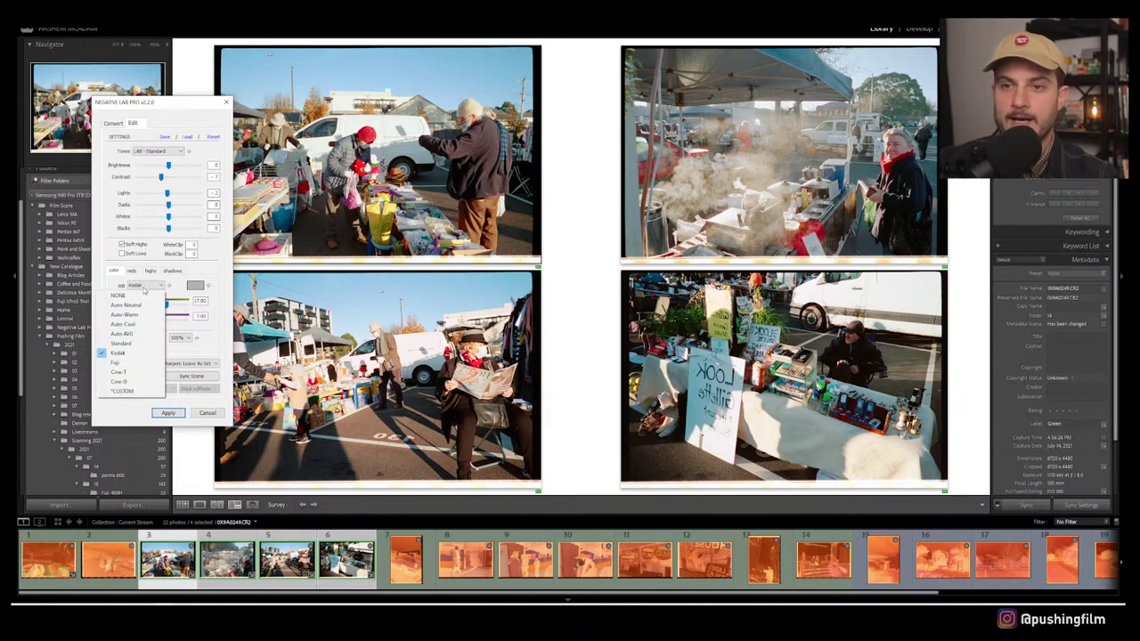
pyautogui.click(138, 304)
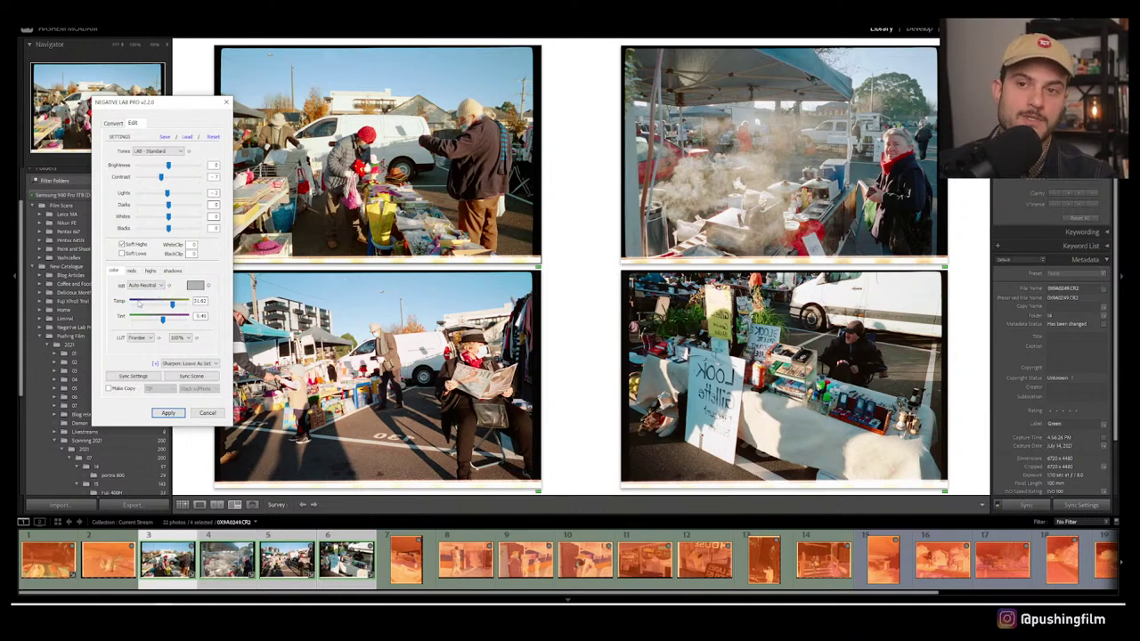
# Step: Try the Auto-Cool white balance, go back to Auto-Neutral and sync the settings across the four photos
pyautogui.click(158, 286)
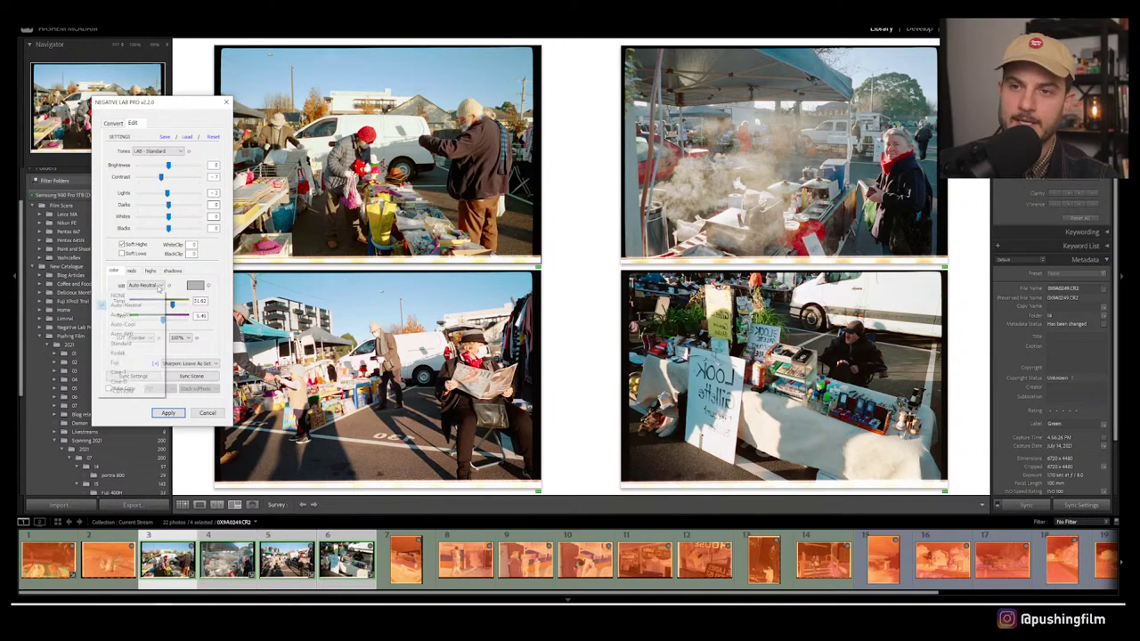
pyautogui.click(124, 324)
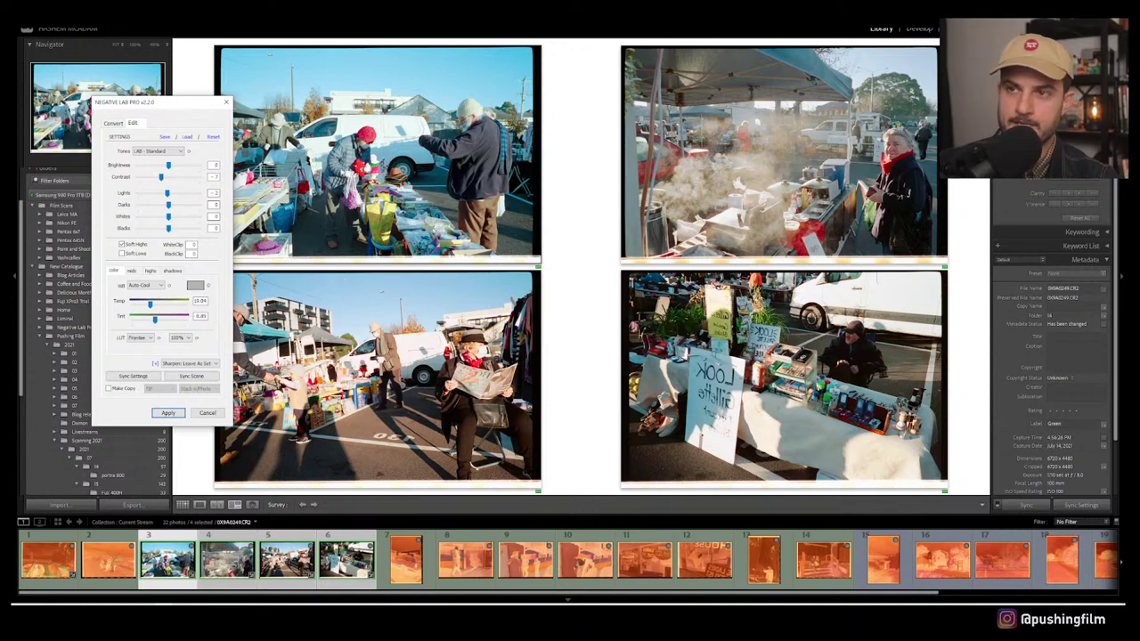
pyautogui.click(147, 285)
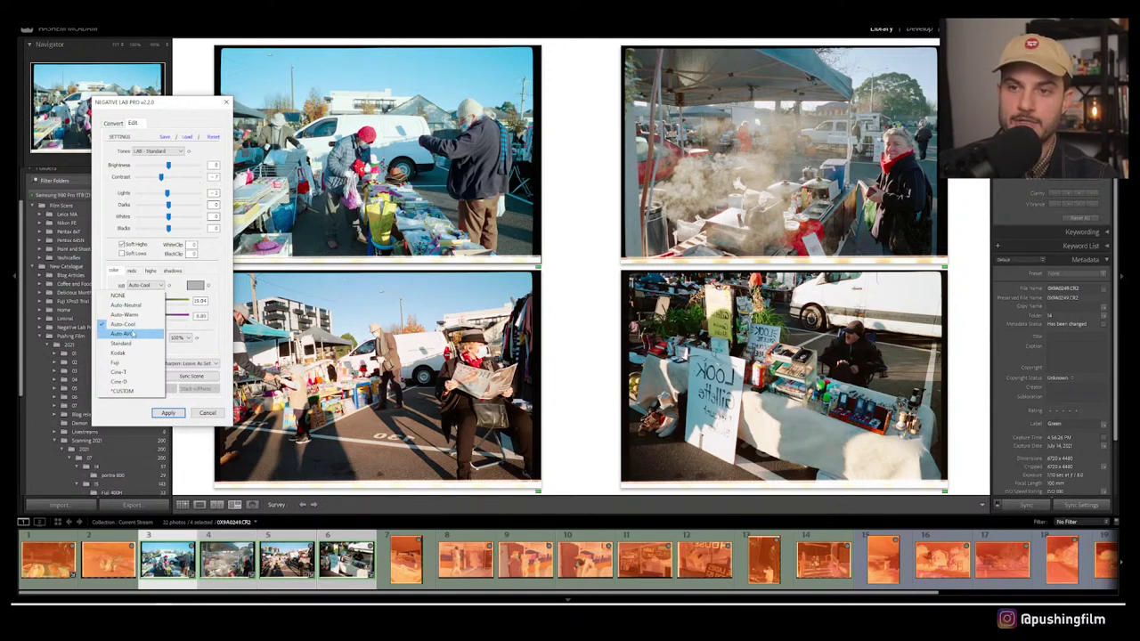
pyautogui.click(179, 284)
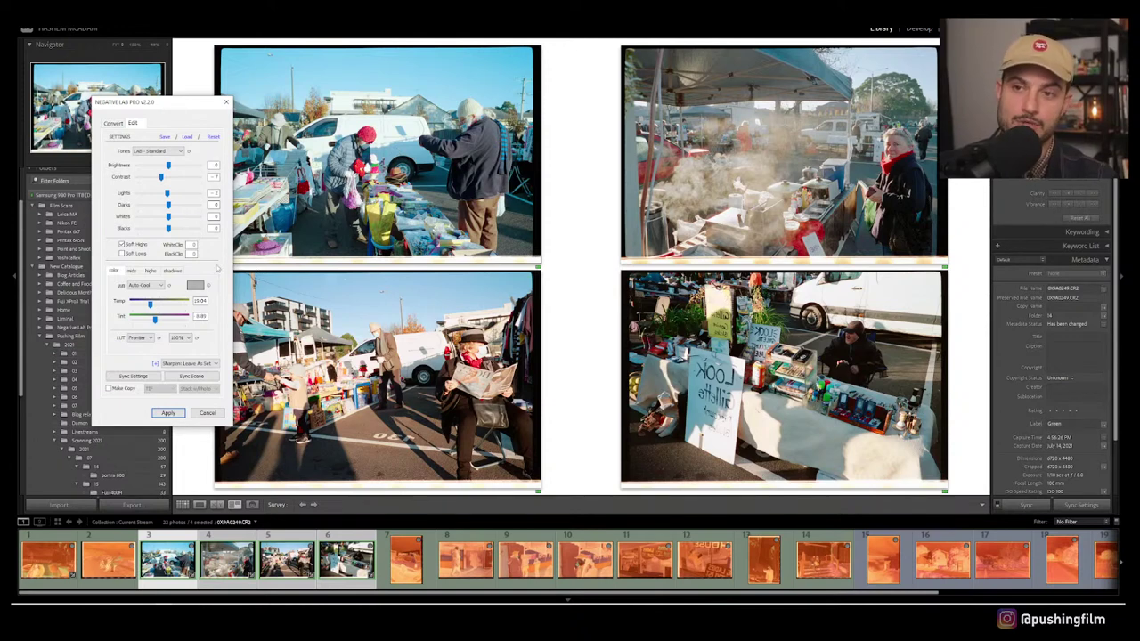
pyautogui.click(158, 287)
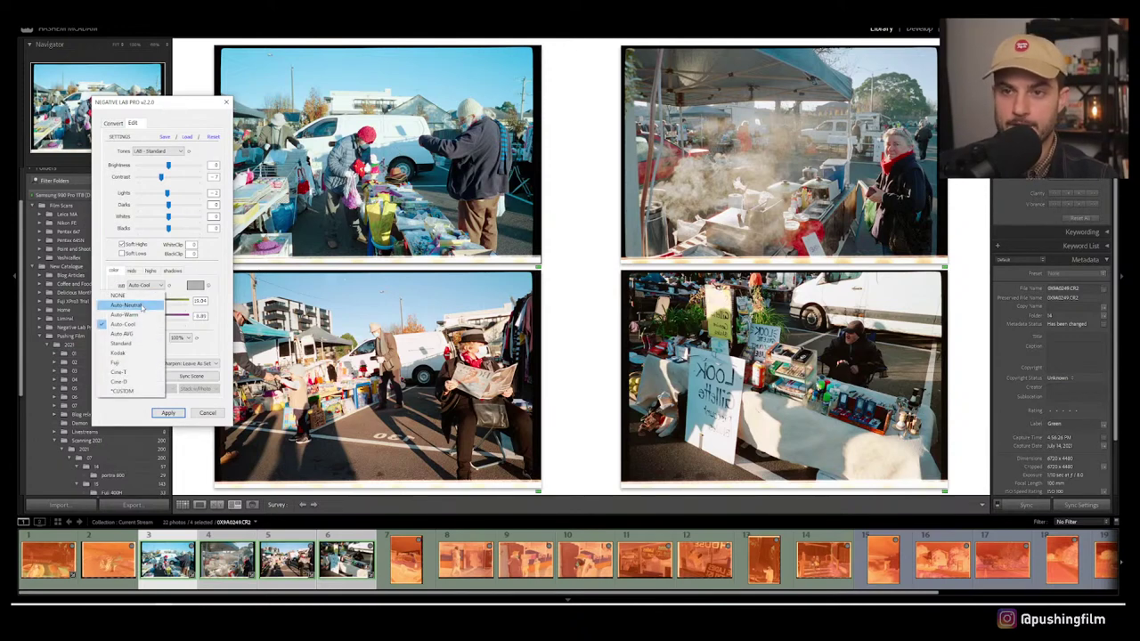
pyautogui.click(143, 302)
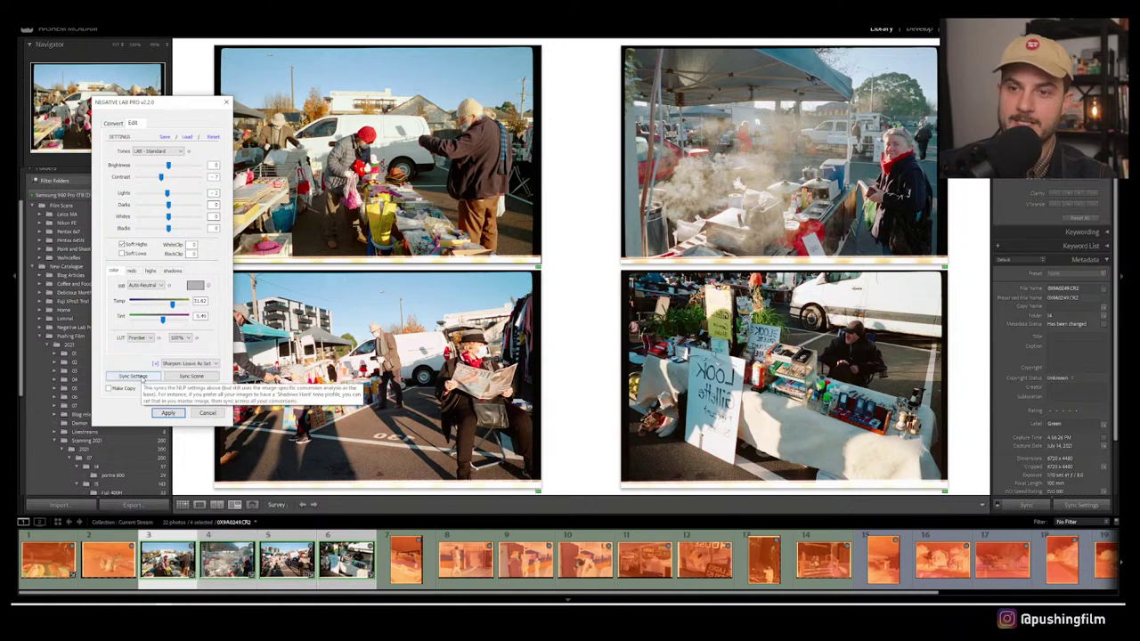
pyautogui.click(143, 377)
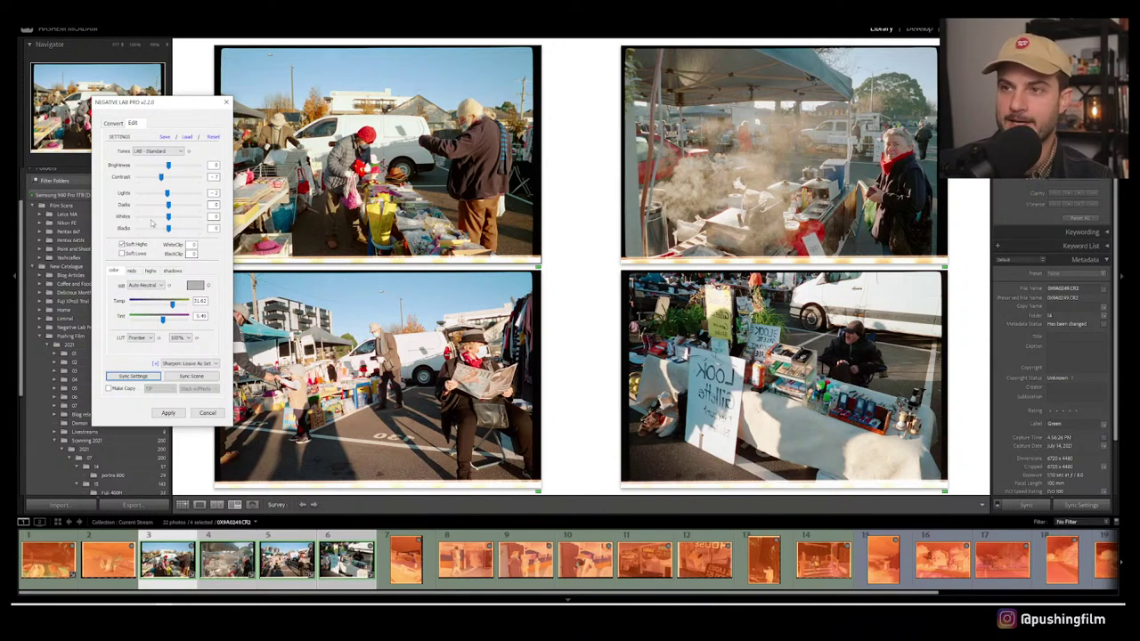
# Step: Set the white balance to Kodak and compare the Natural LUT with Frontier
pyautogui.click(147, 286)
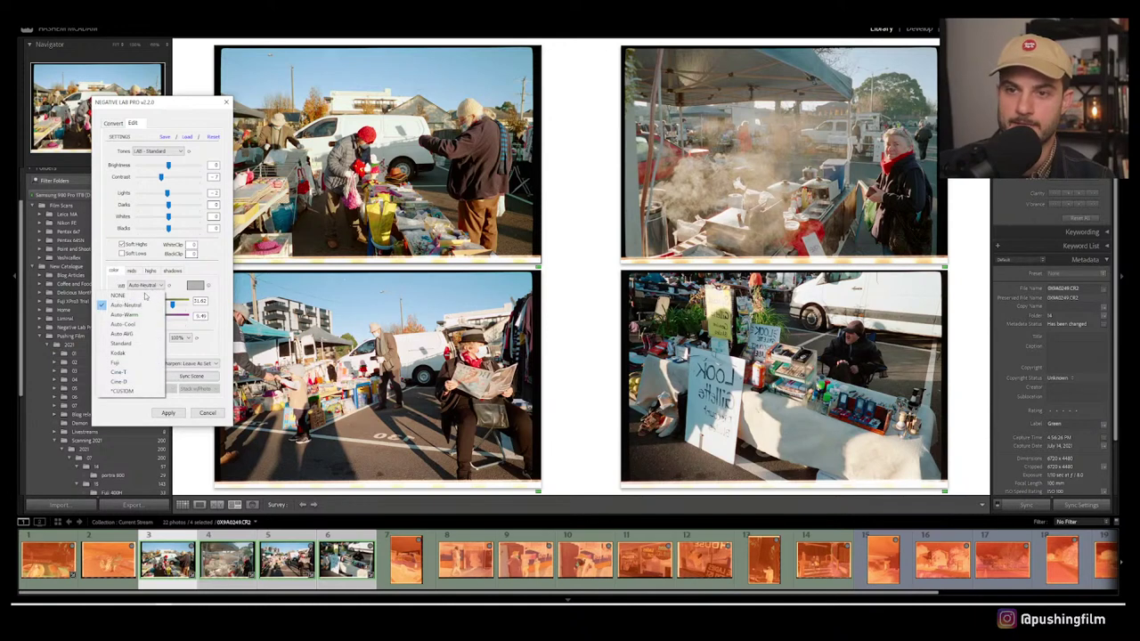
pyautogui.click(133, 353)
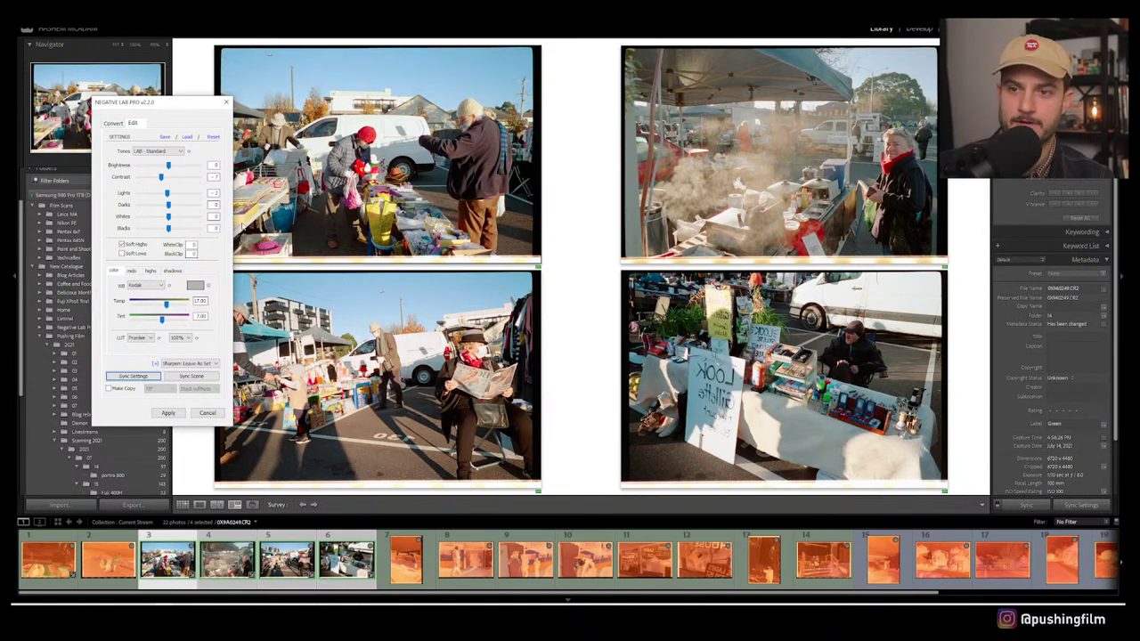
pyautogui.click(149, 341)
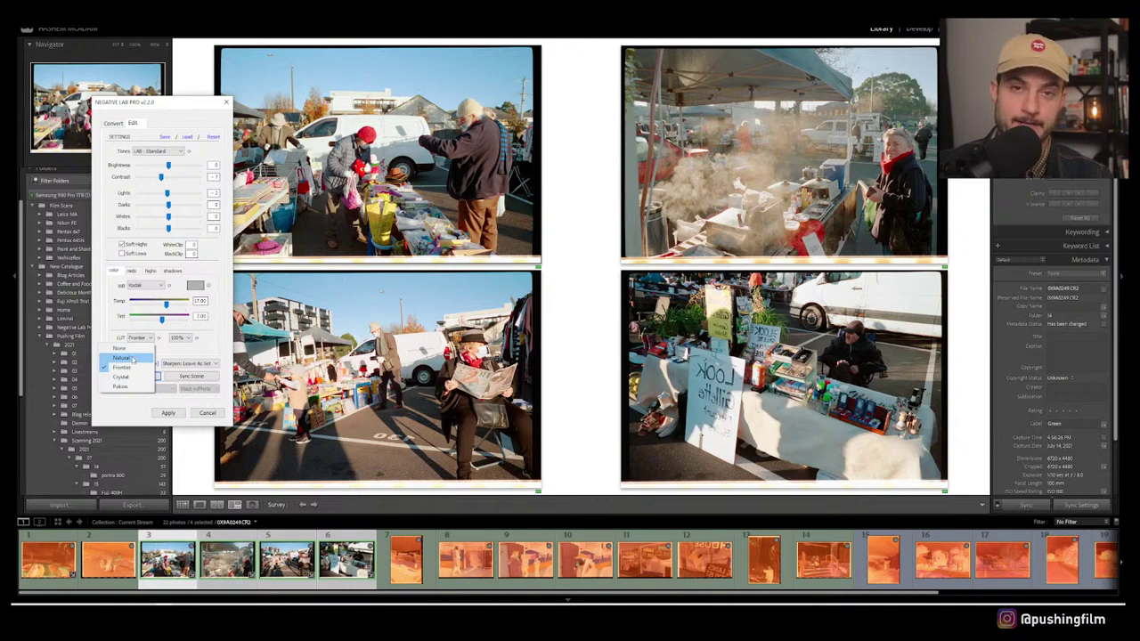
pyautogui.click(132, 357)
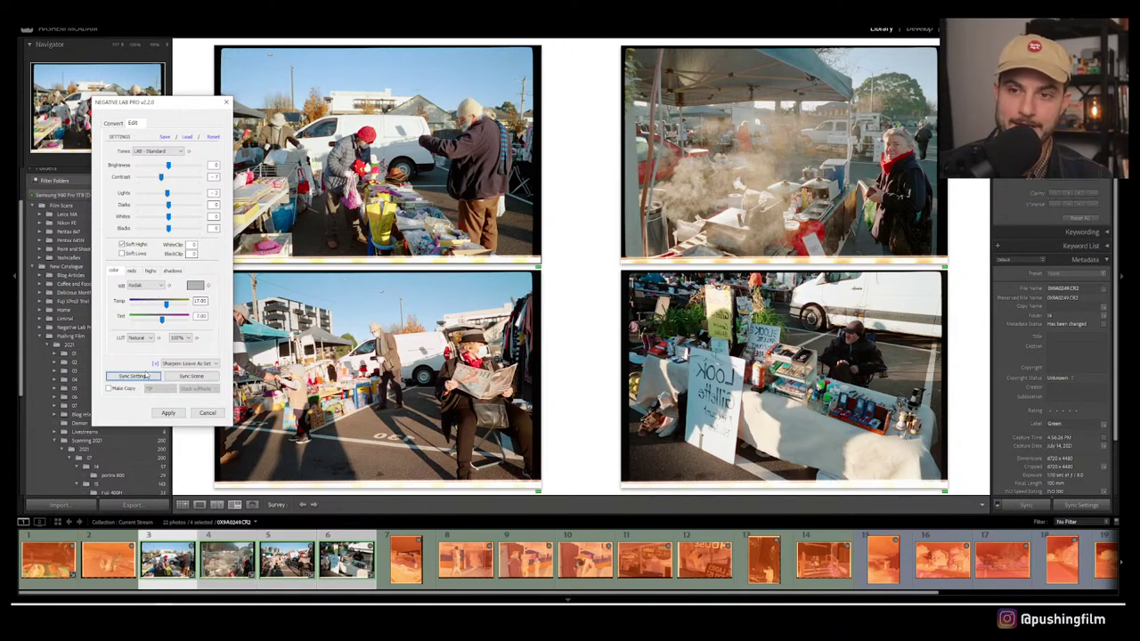
pyautogui.click(146, 338)
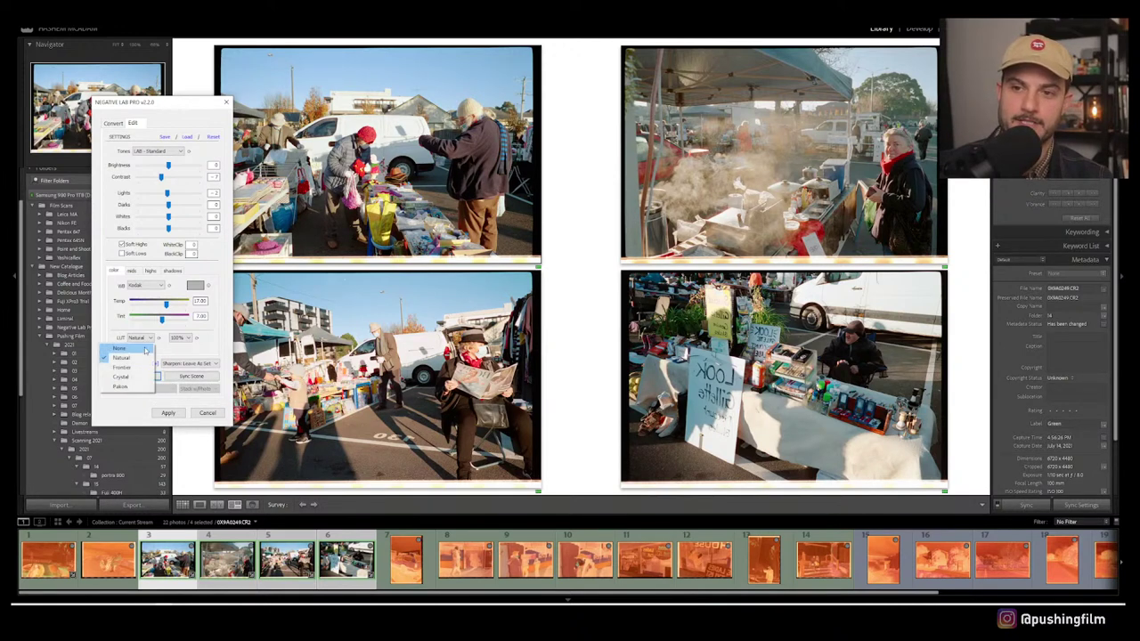
pyautogui.click(133, 369)
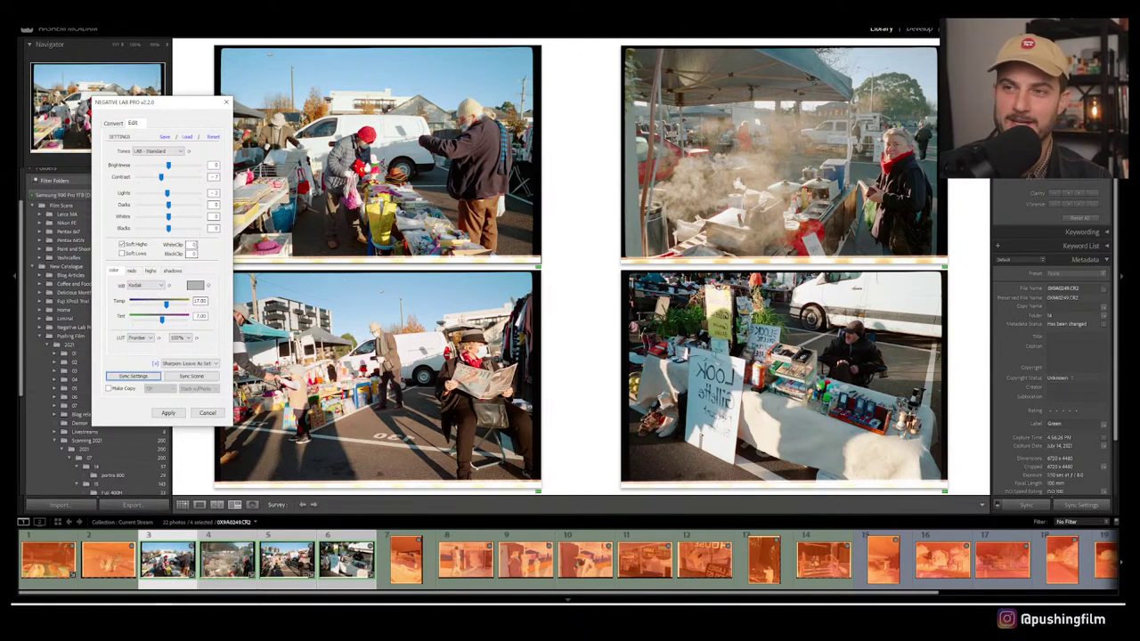
# Step: Try the Crystal and Pakon LUTs, choose Natural, and sync the settings across the four photos
pyautogui.click(160, 285)
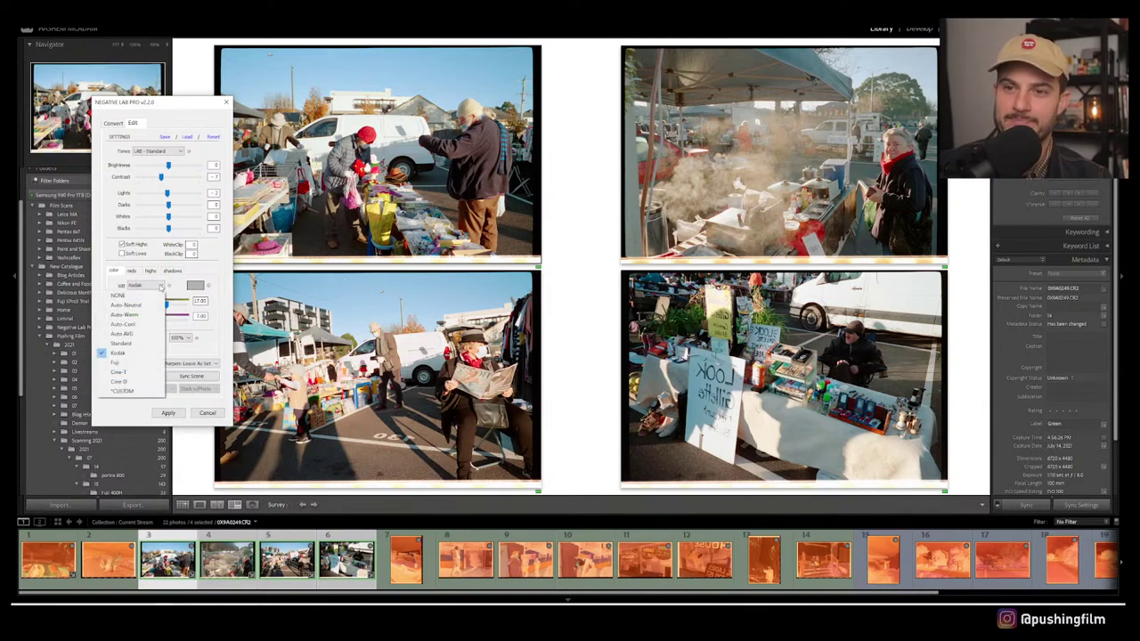
pyautogui.click(207, 274)
pyautogui.click(141, 337)
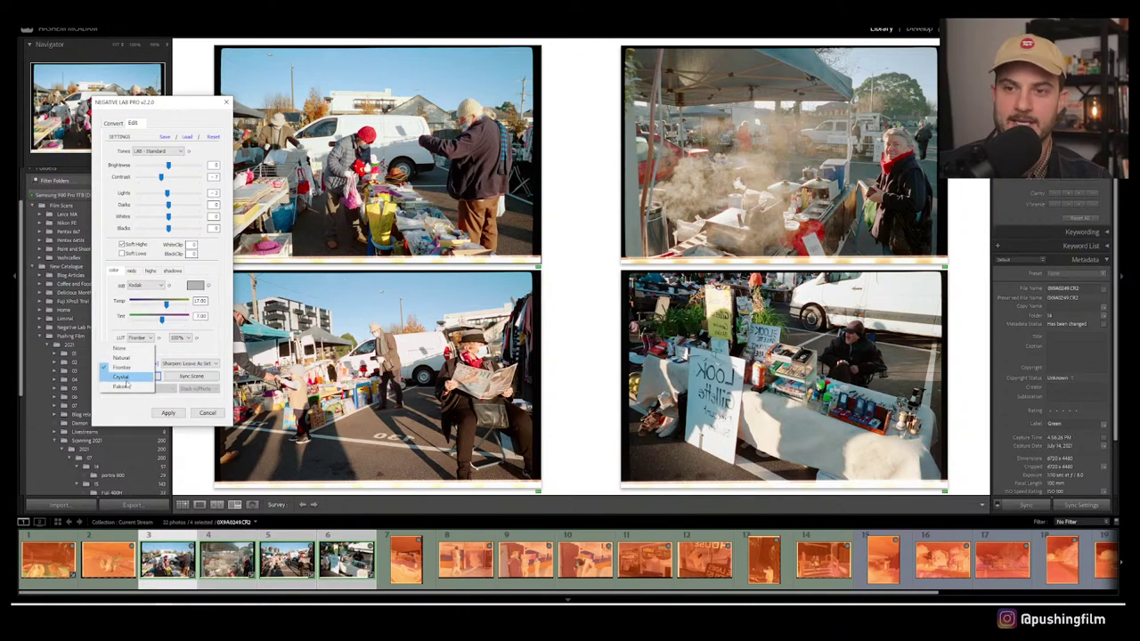
pyautogui.click(125, 378)
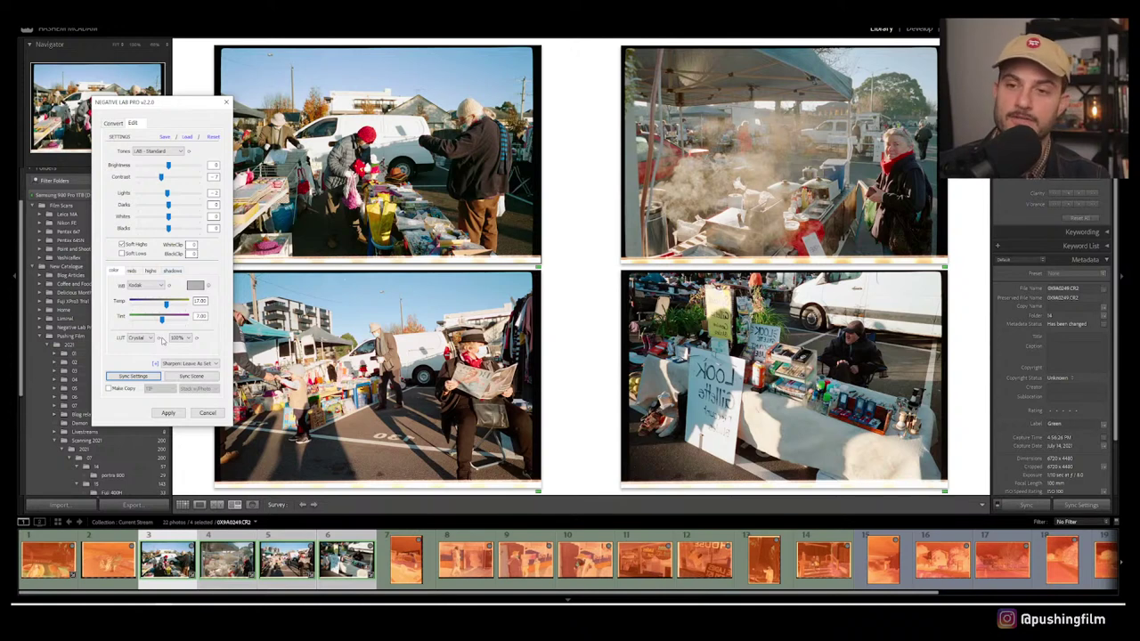
pyautogui.click(144, 339)
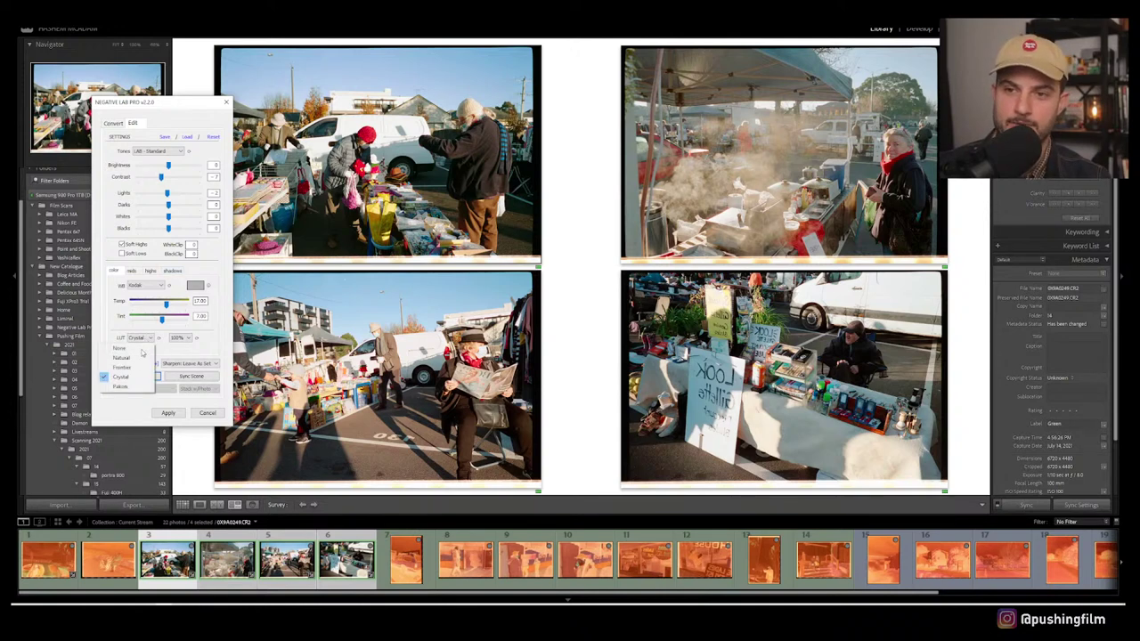
pyautogui.click(126, 388)
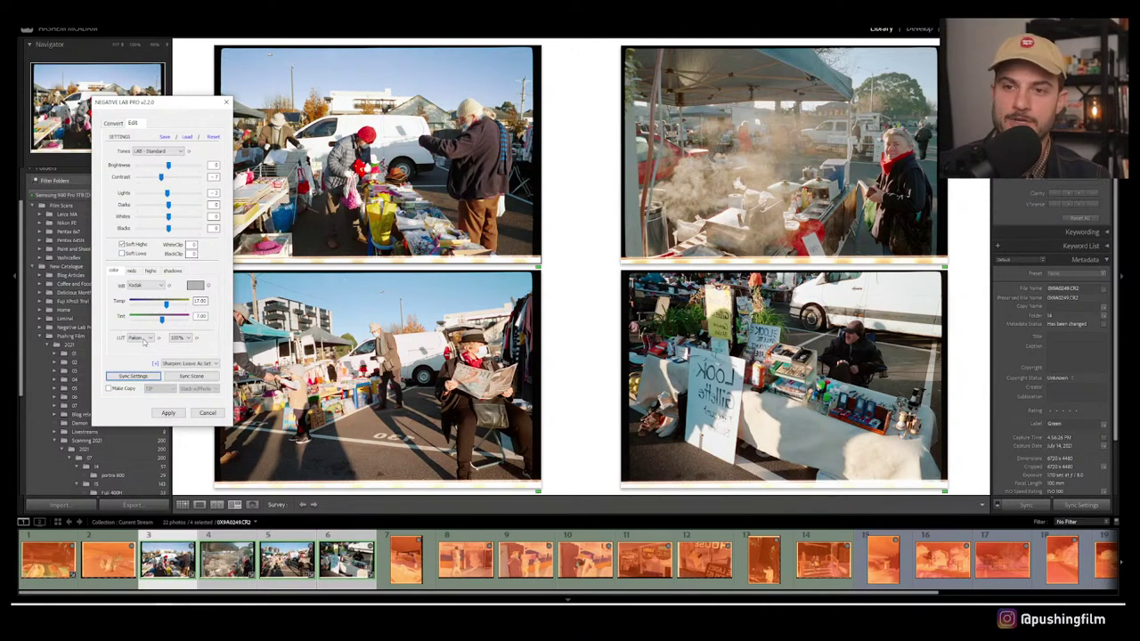
pyautogui.click(145, 340)
pyautogui.click(138, 357)
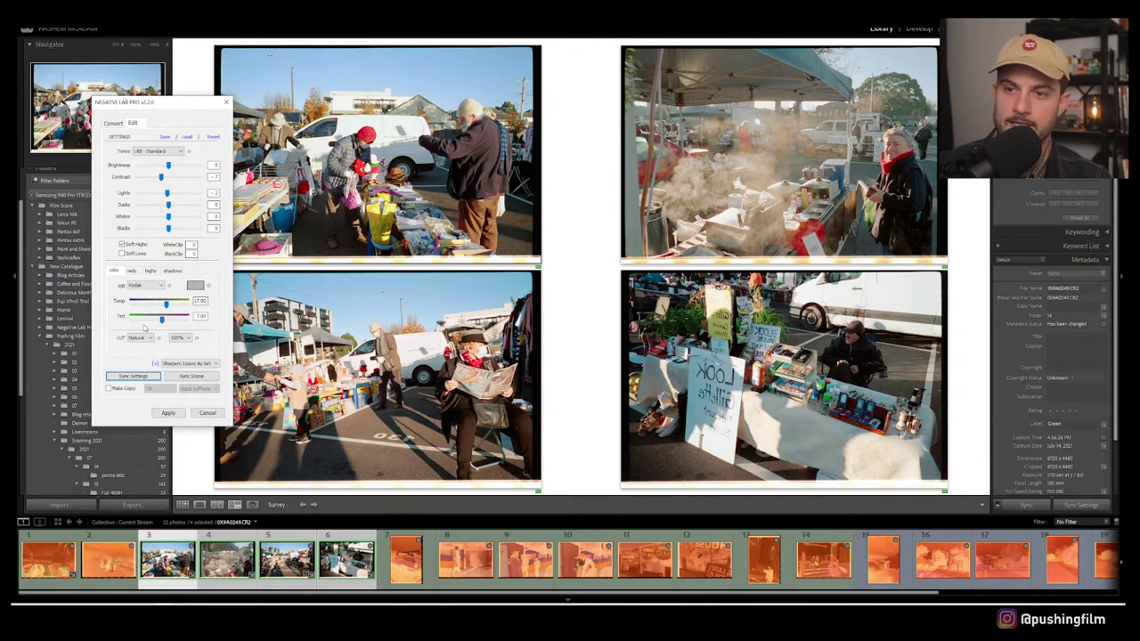
pyautogui.click(143, 376)
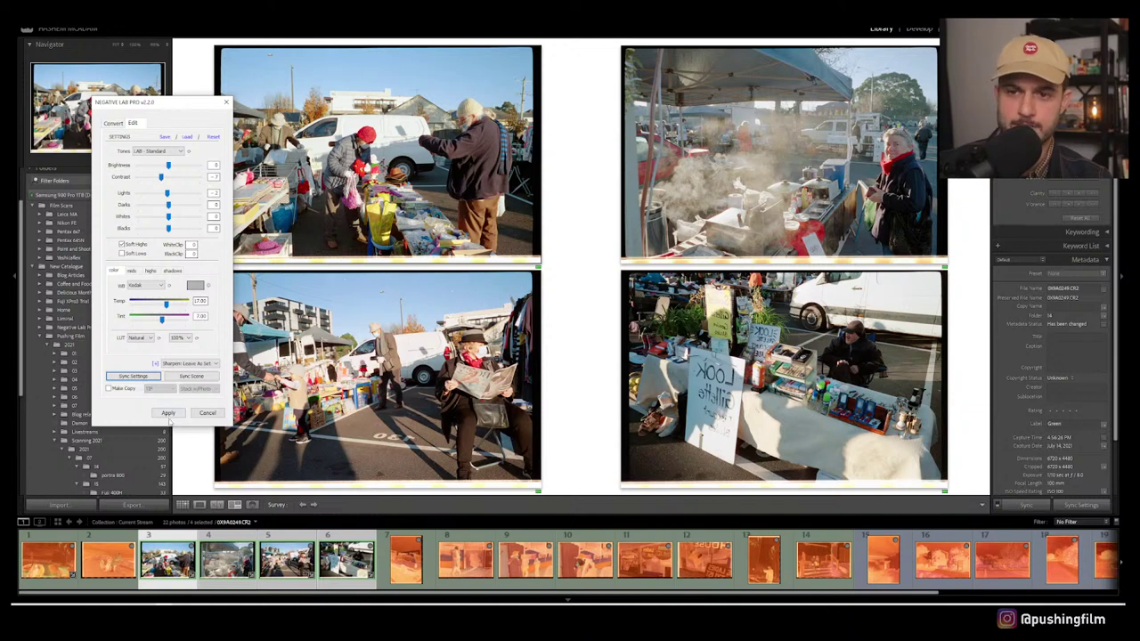
# Step: Enable making JPG copies in an added subfolder and apply the Negative Lab Pro edits
pyautogui.click(123, 390)
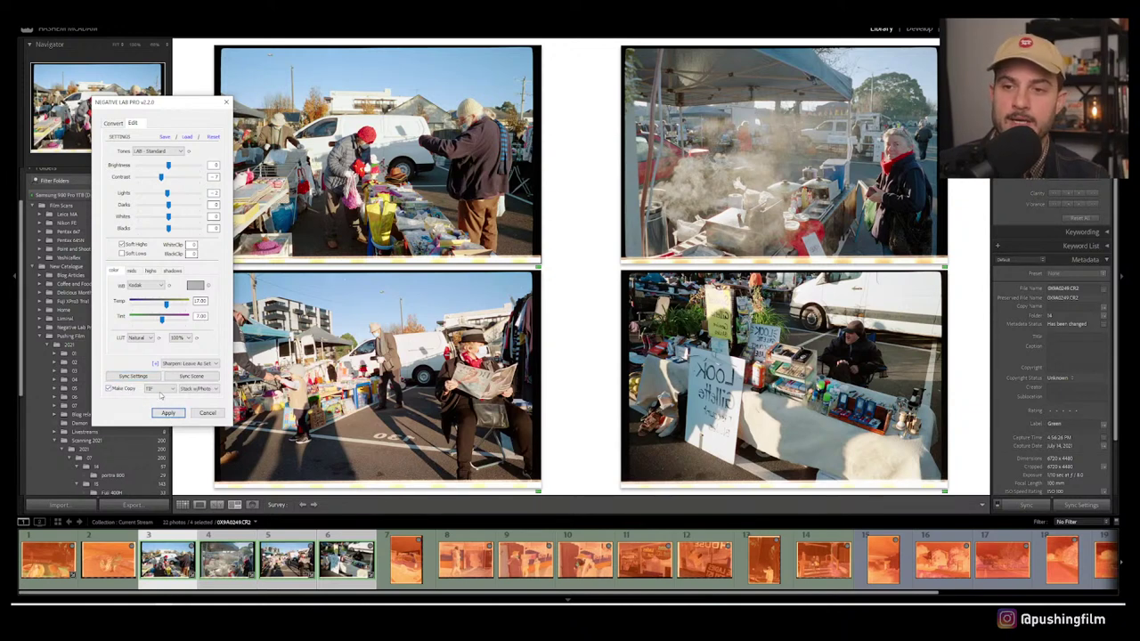
pyautogui.click(162, 412)
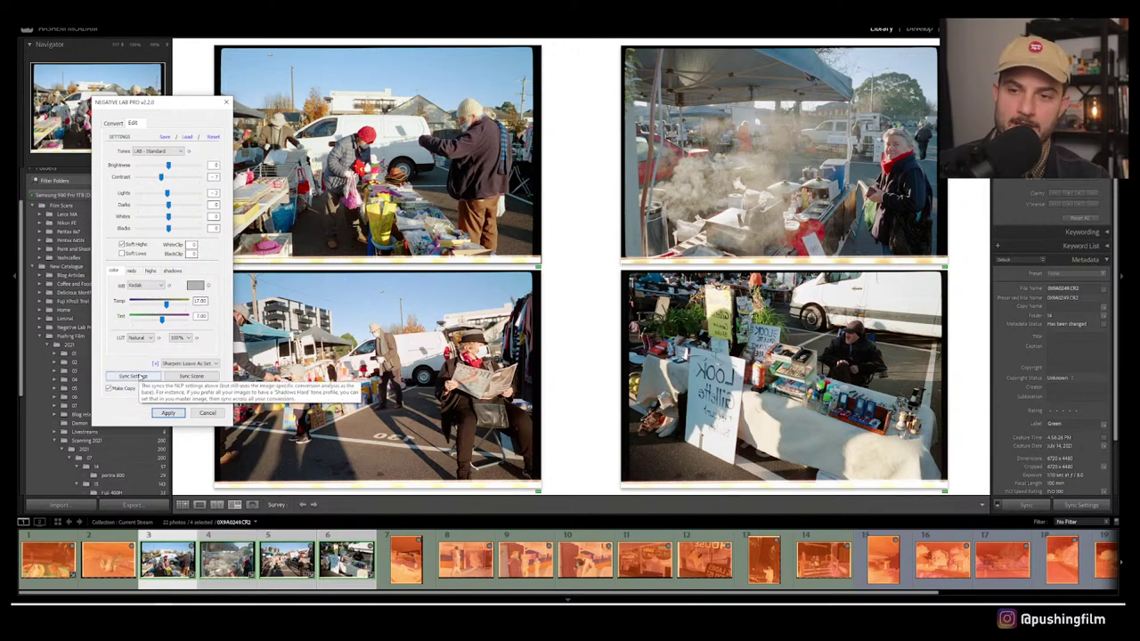
pyautogui.click(196, 390)
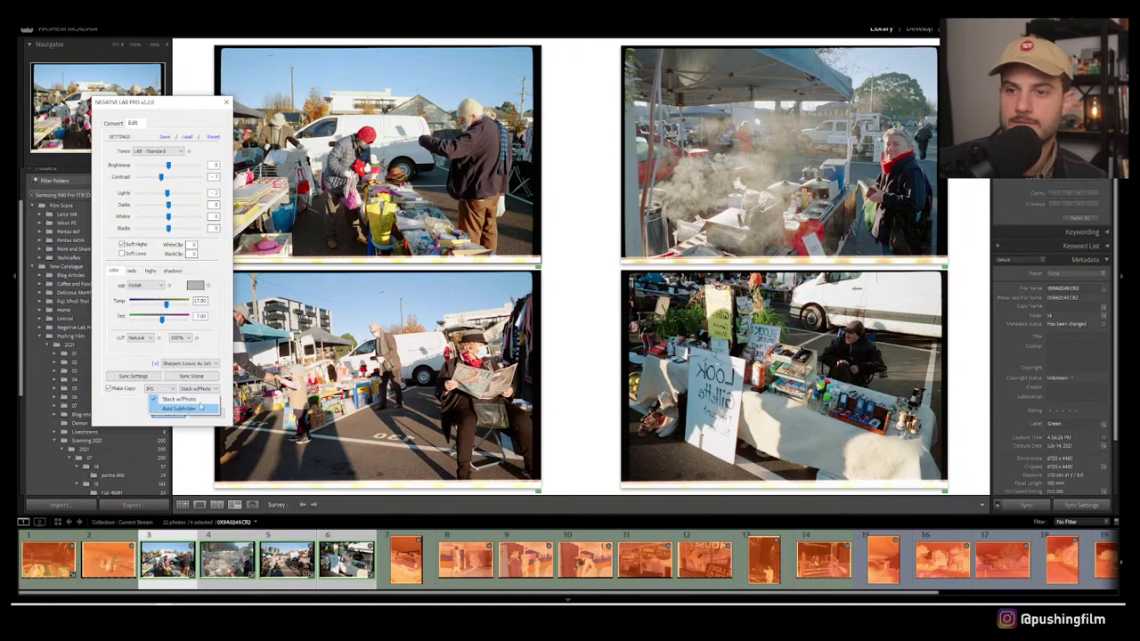
pyautogui.click(200, 408)
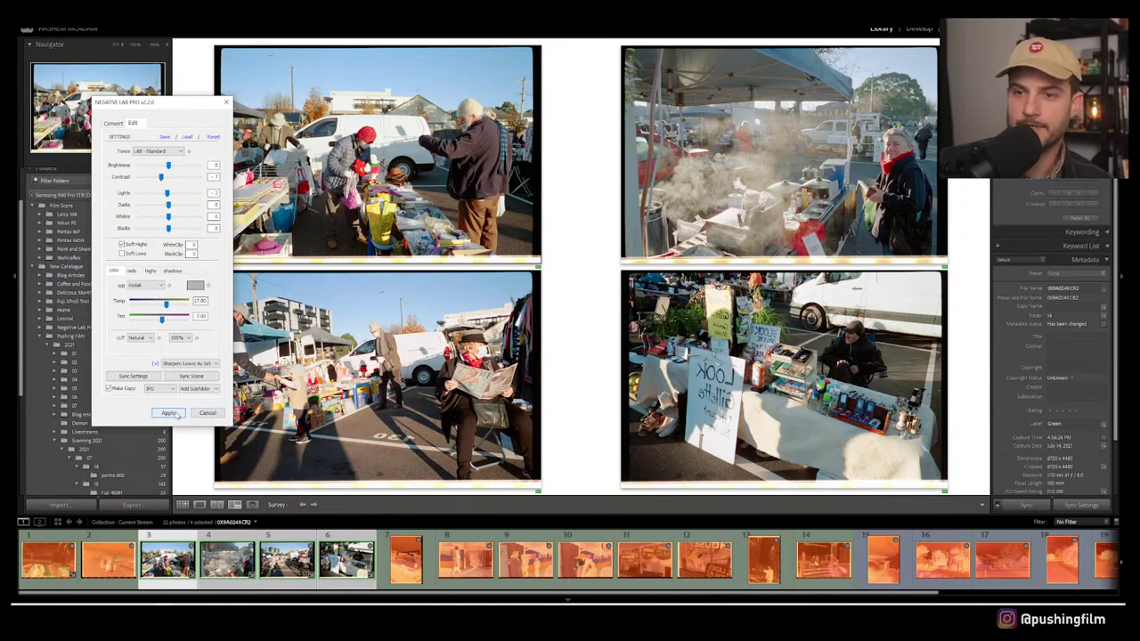
pyautogui.click(176, 414)
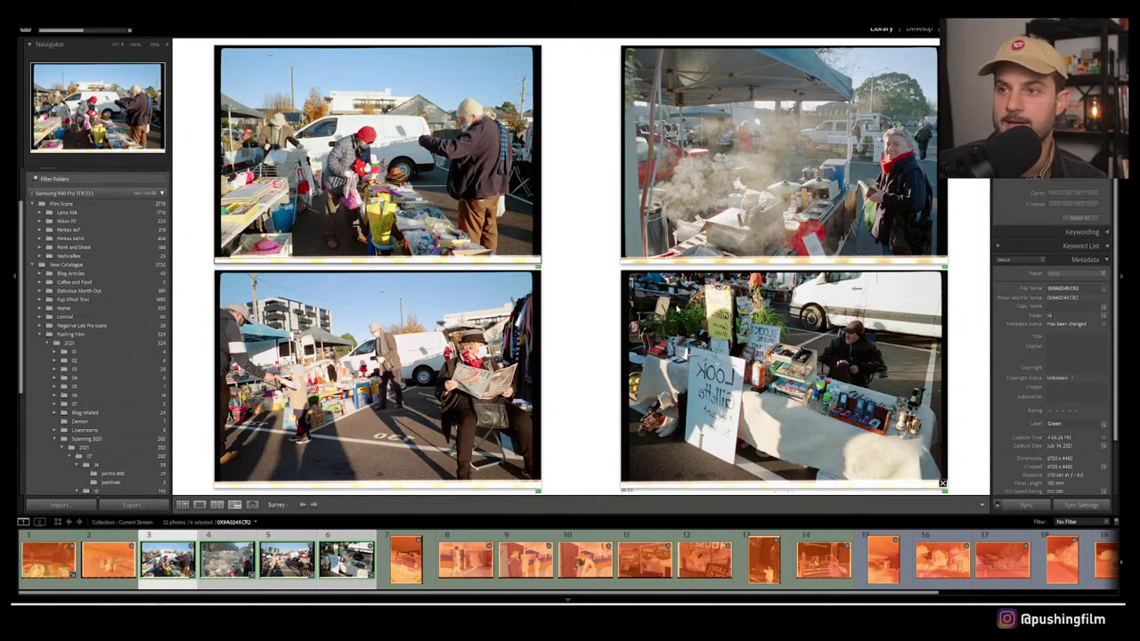
# Step: Flip the first photo in the Survey view horizontally
pyautogui.rightClick(64, 98)
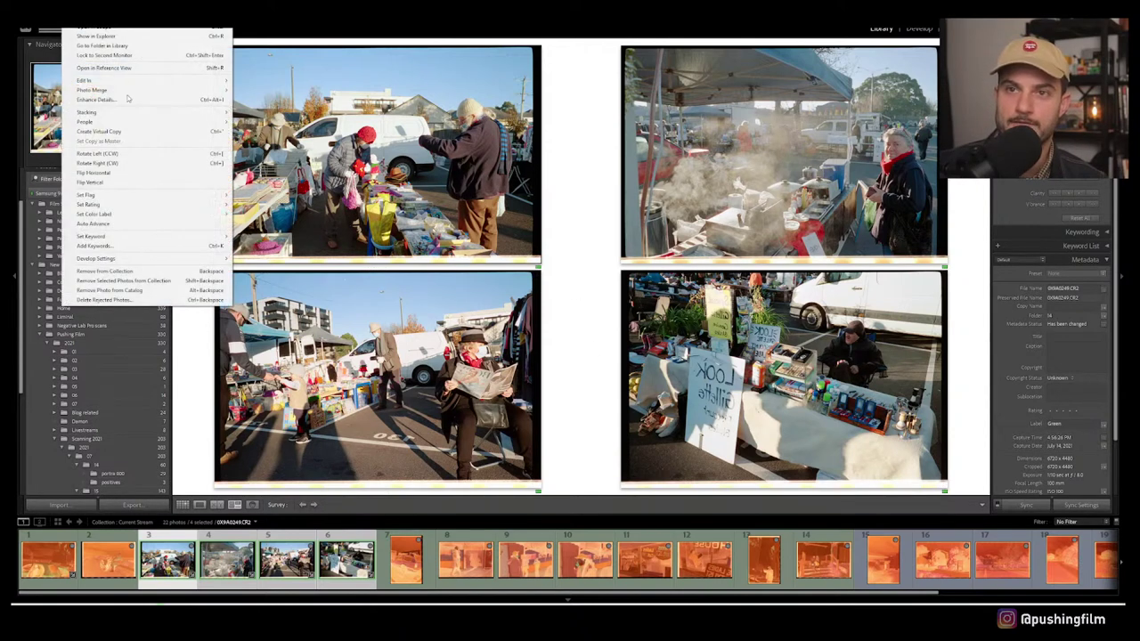
pyautogui.click(140, 173)
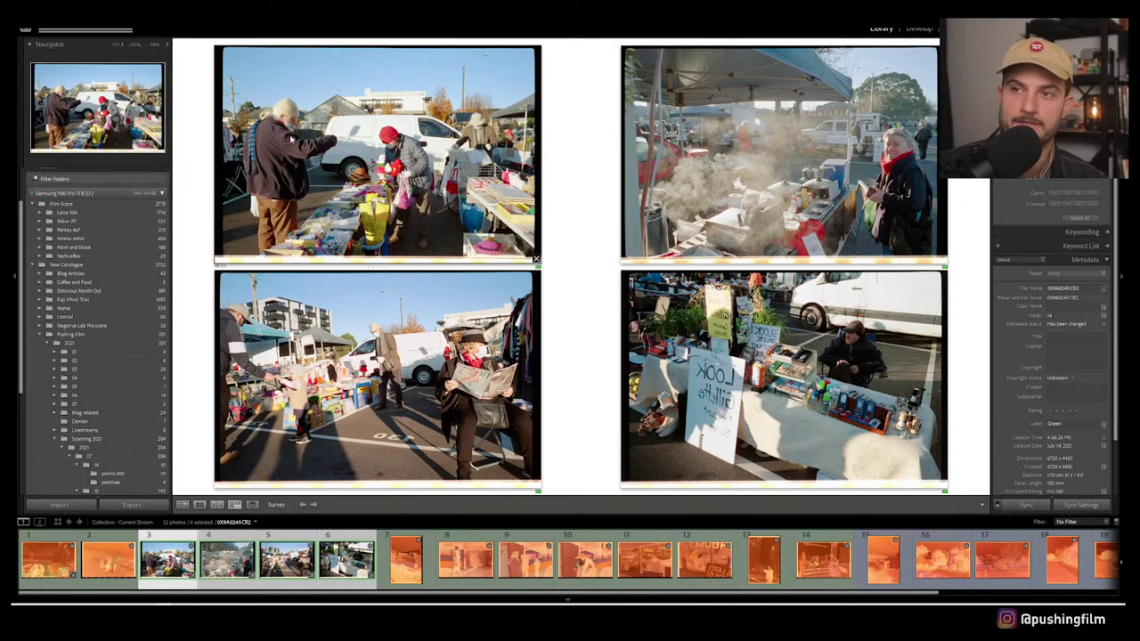
pyautogui.hotkey('ctrl', 'z')
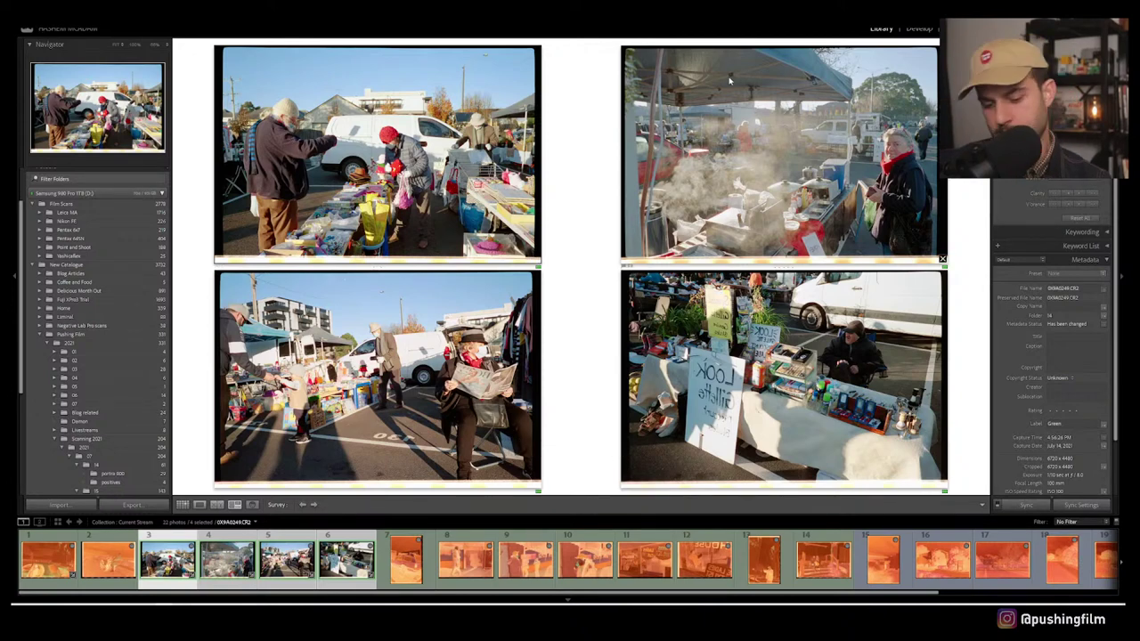
# Step: Return to the grid, select the four converted photos 3 to 6 and flip them all horizontally
pyautogui.press('g')
pyautogui.click(694, 446)
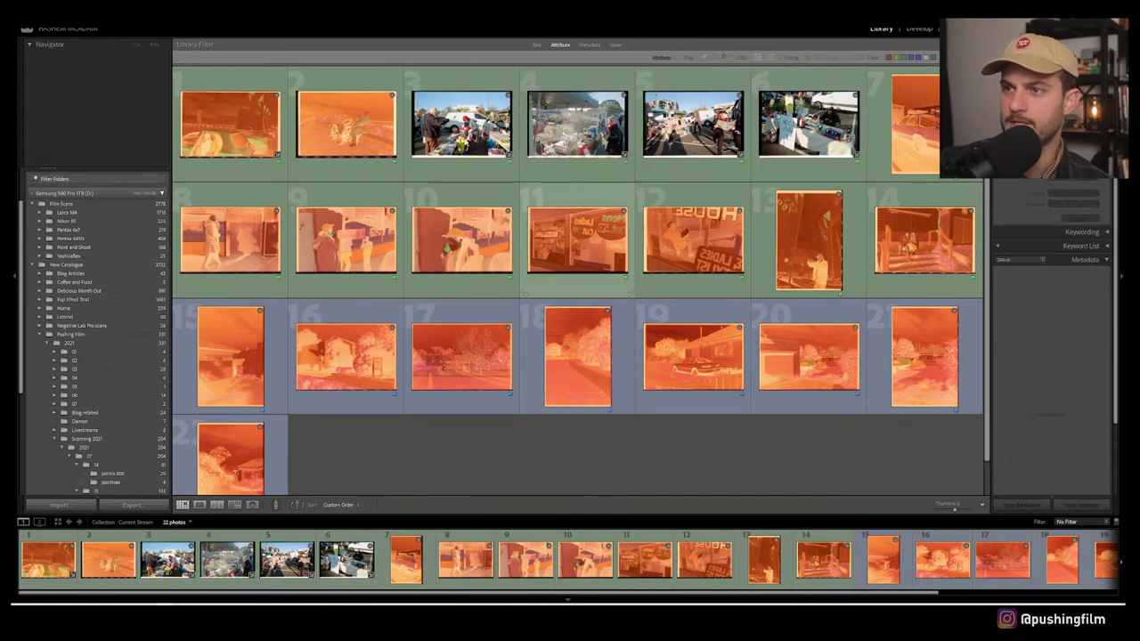
pyautogui.click(461, 125)
pyautogui.keyDown('shift'); pyautogui.click(808, 125); pyautogui.keyUp('shift')
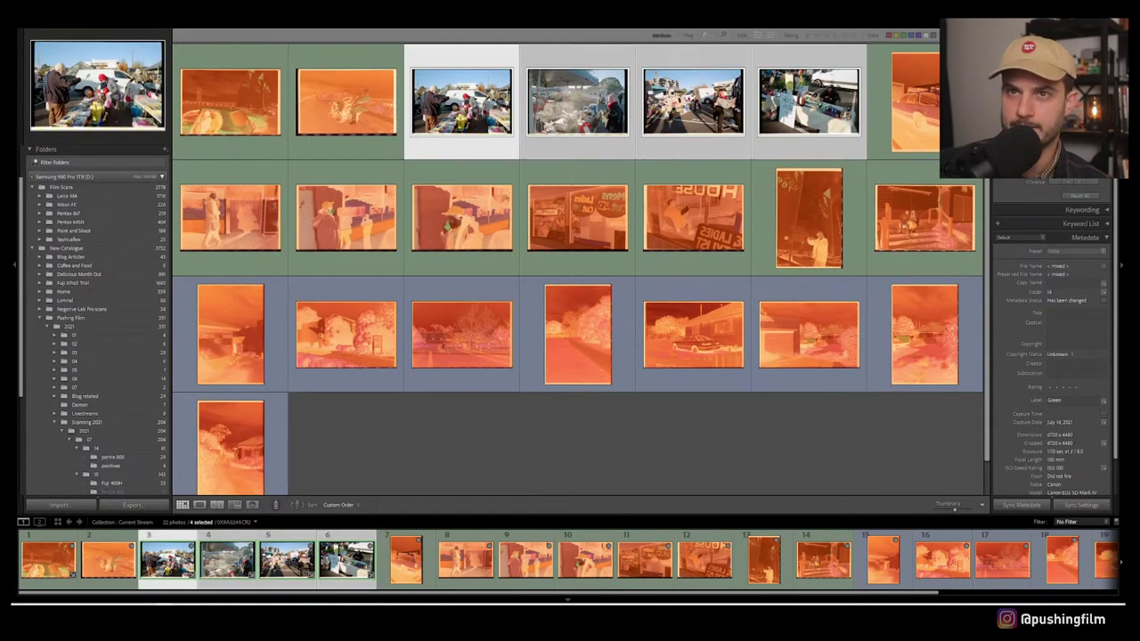
pyautogui.rightClick(233, 98)
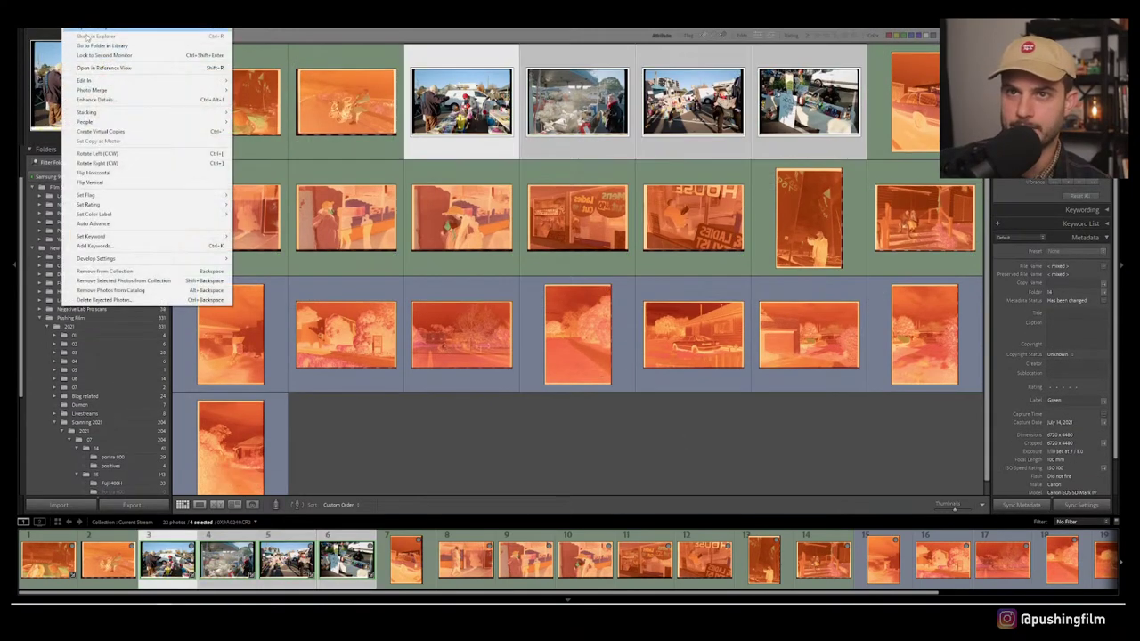
pyautogui.click(132, 173)
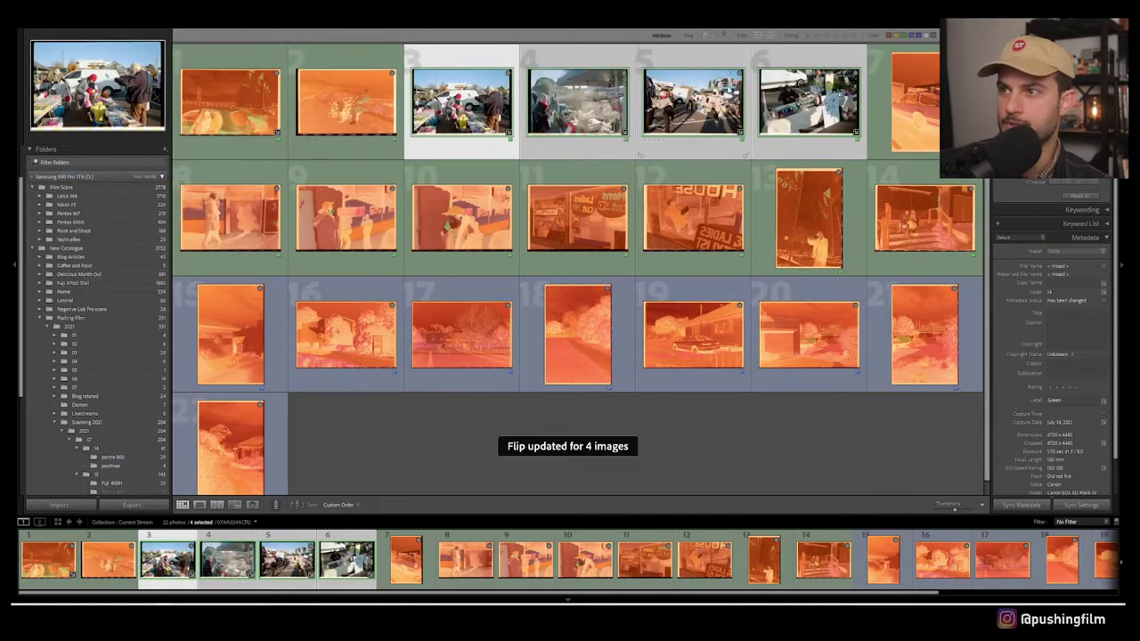
# Step: Open photo 6 alone in Develop, review its Negative Lab Pro edit settings without changes and return to the grid
pyautogui.click(815, 116)
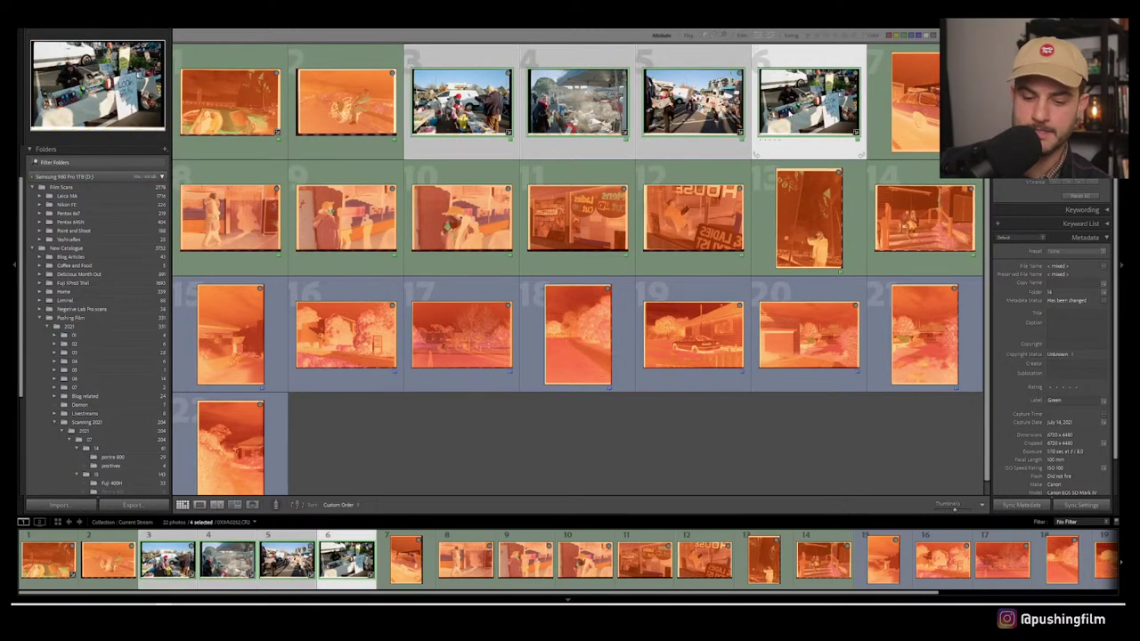
pyautogui.press('d')
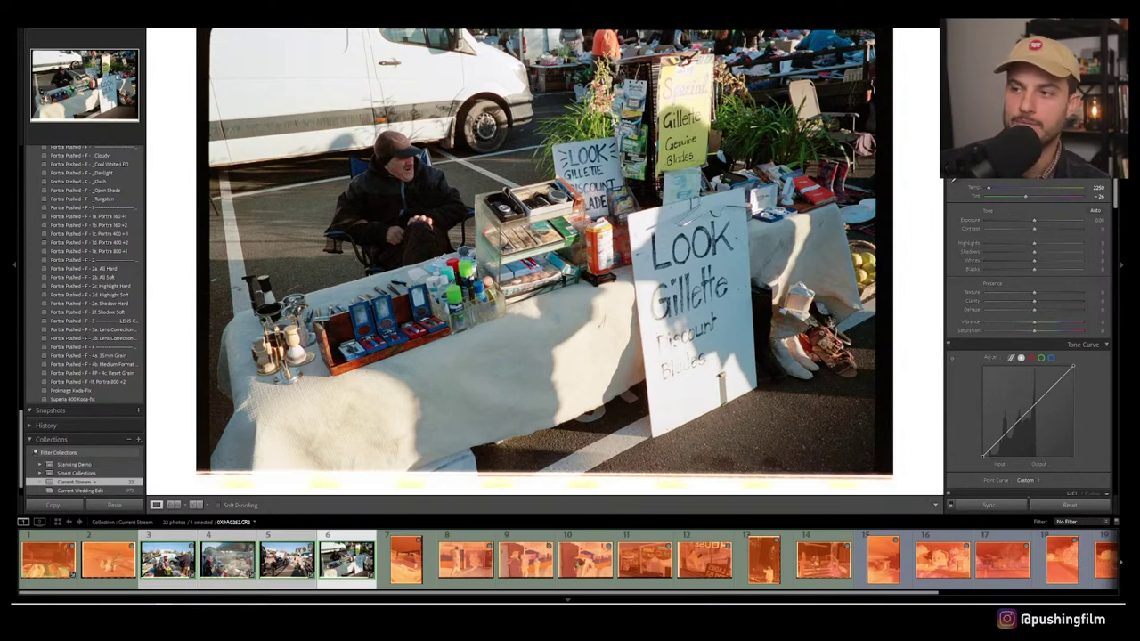
pyautogui.keyDown('ctrl'); pyautogui.click(360, 554); pyautogui.keyUp('ctrl')
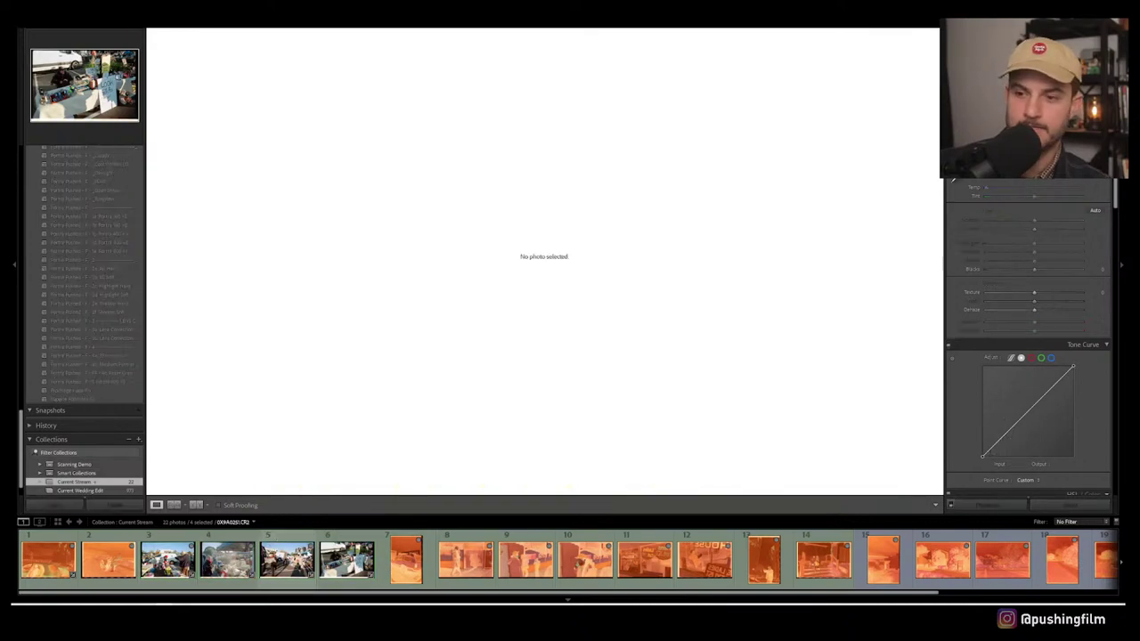
pyautogui.keyDown('ctrl'); pyautogui.click(361, 554); pyautogui.keyUp('ctrl')
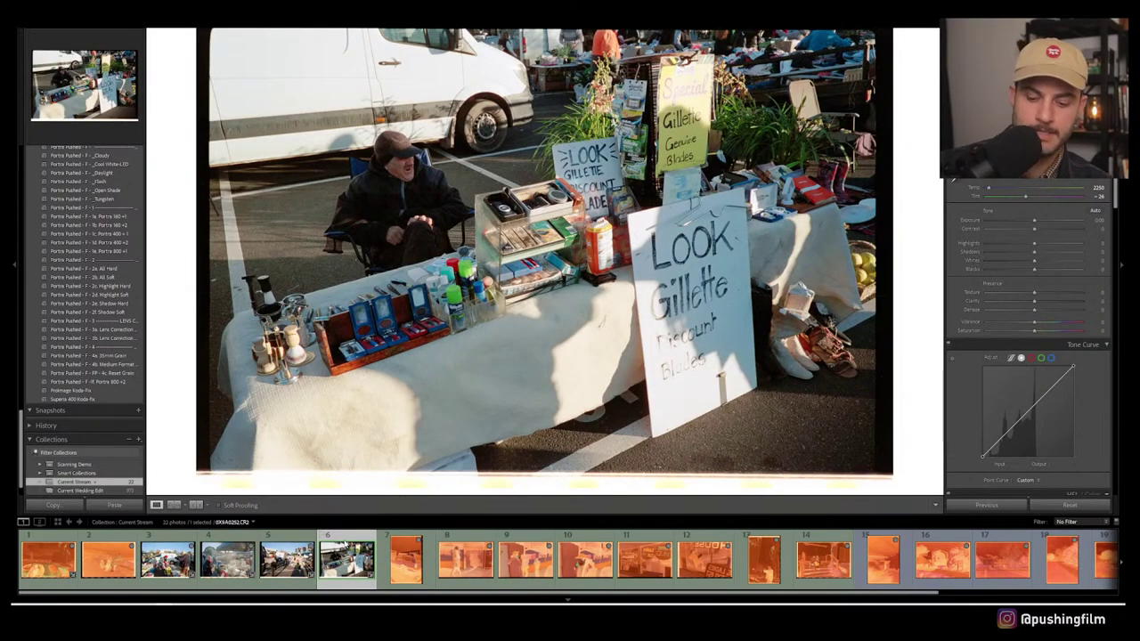
pyautogui.hotkey('ctrl', 'n')
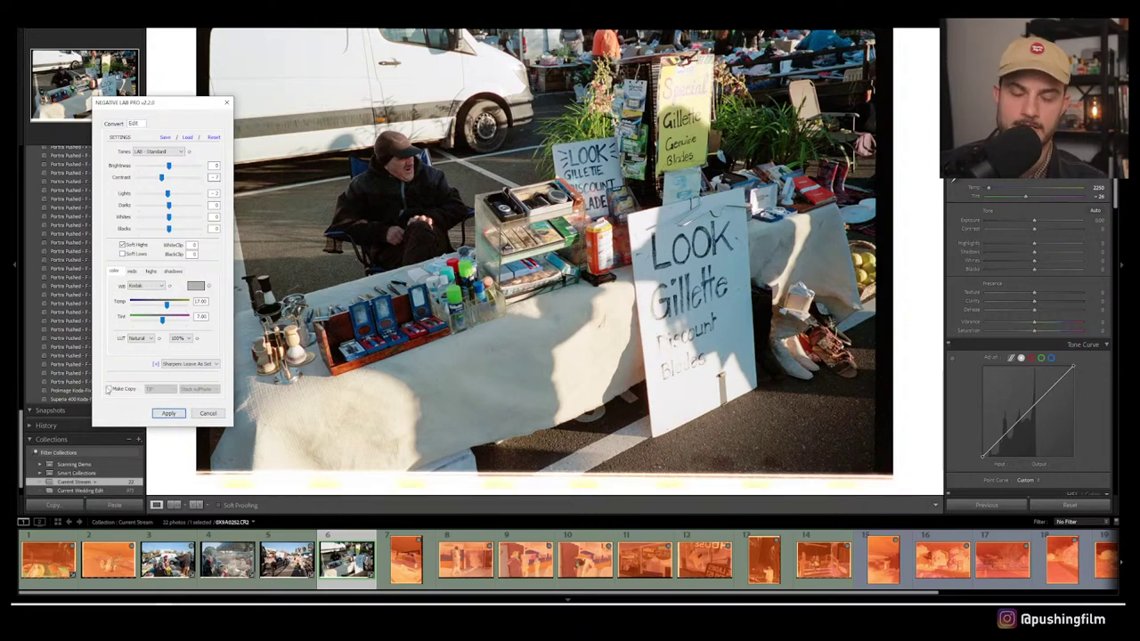
pyautogui.click(226, 103)
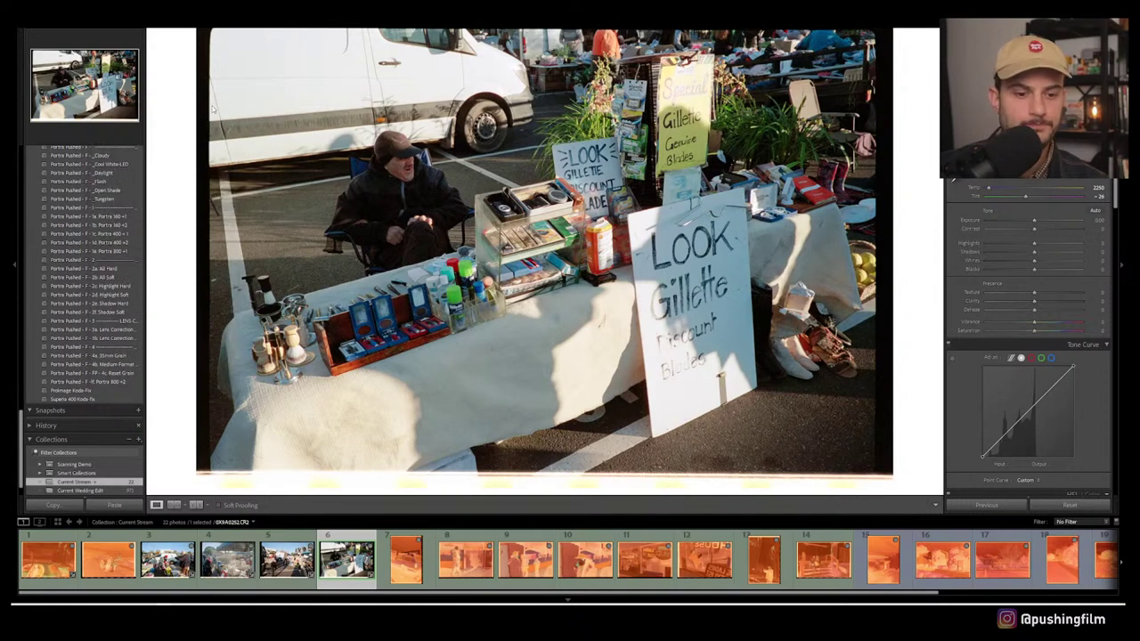
pyautogui.press('g')
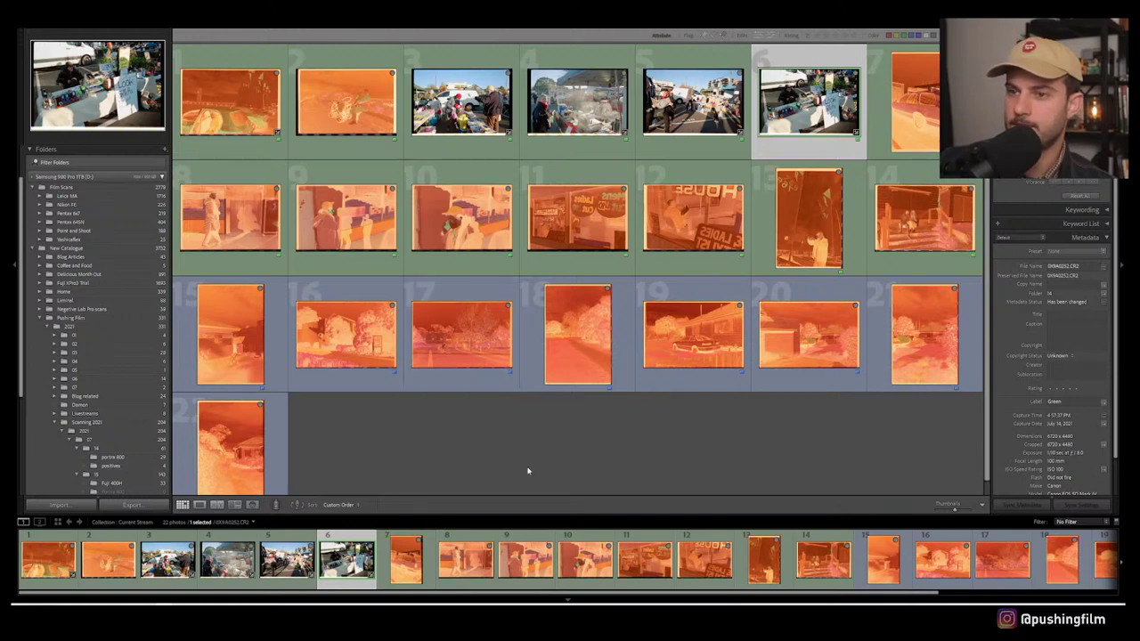
# Step: Open photo 15 in Develop and sample its white balance from the film border, then resample it on the pale object in the yard
pyautogui.click(509, 437)
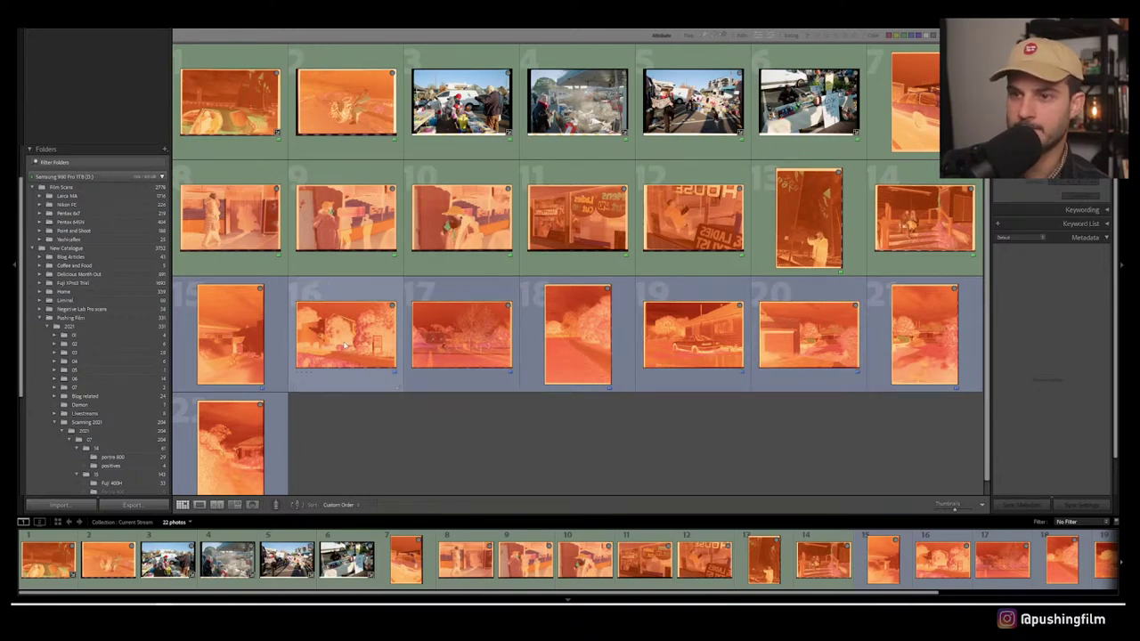
pyautogui.click(251, 341)
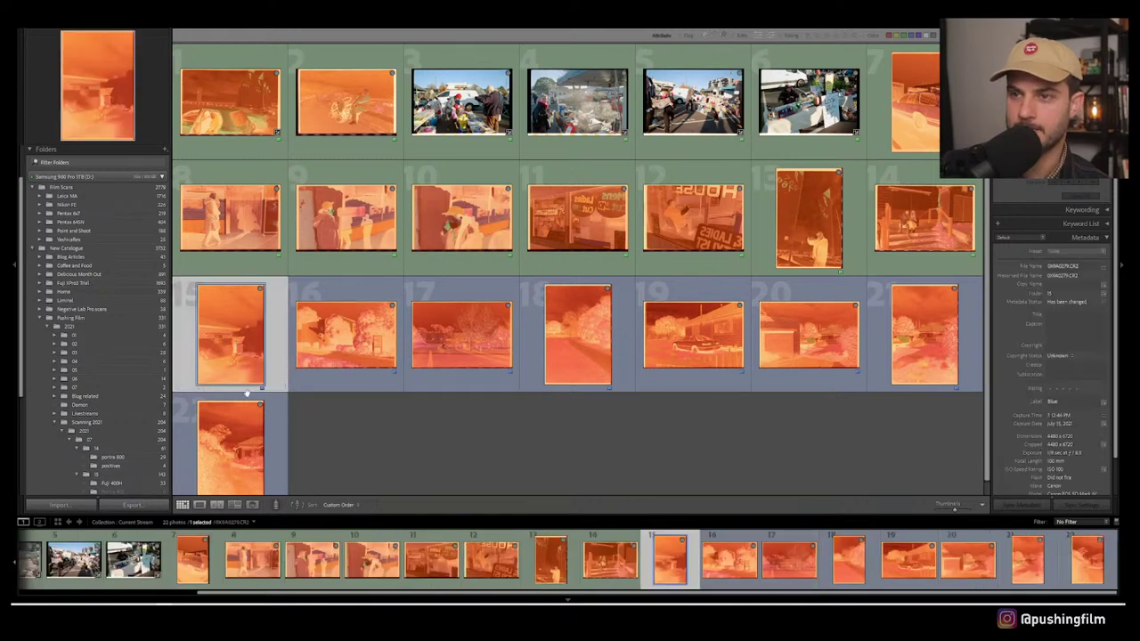
pyautogui.keyDown('shift'); pyautogui.click(247, 436); pyautogui.keyUp('shift')
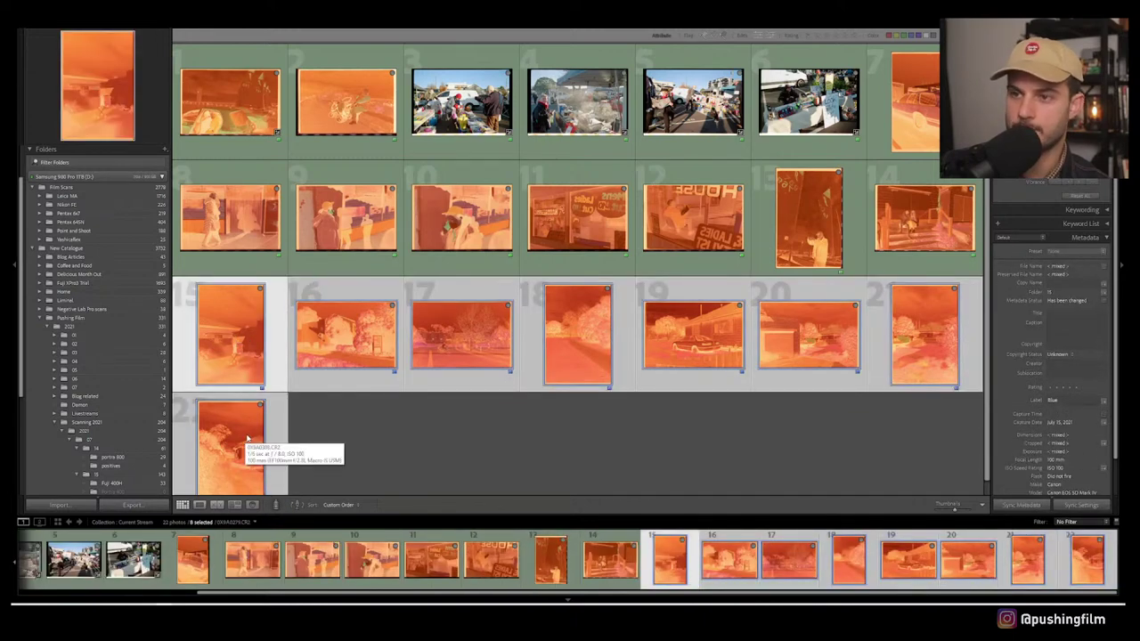
pyautogui.hotkey('ctrl', 'd')
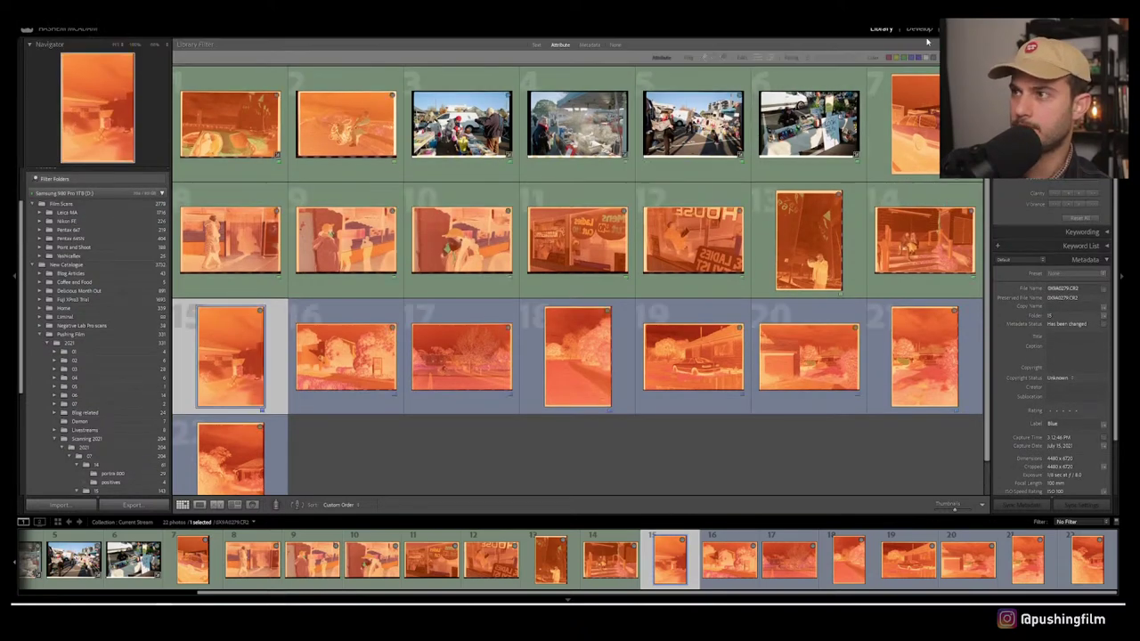
pyautogui.click(919, 29)
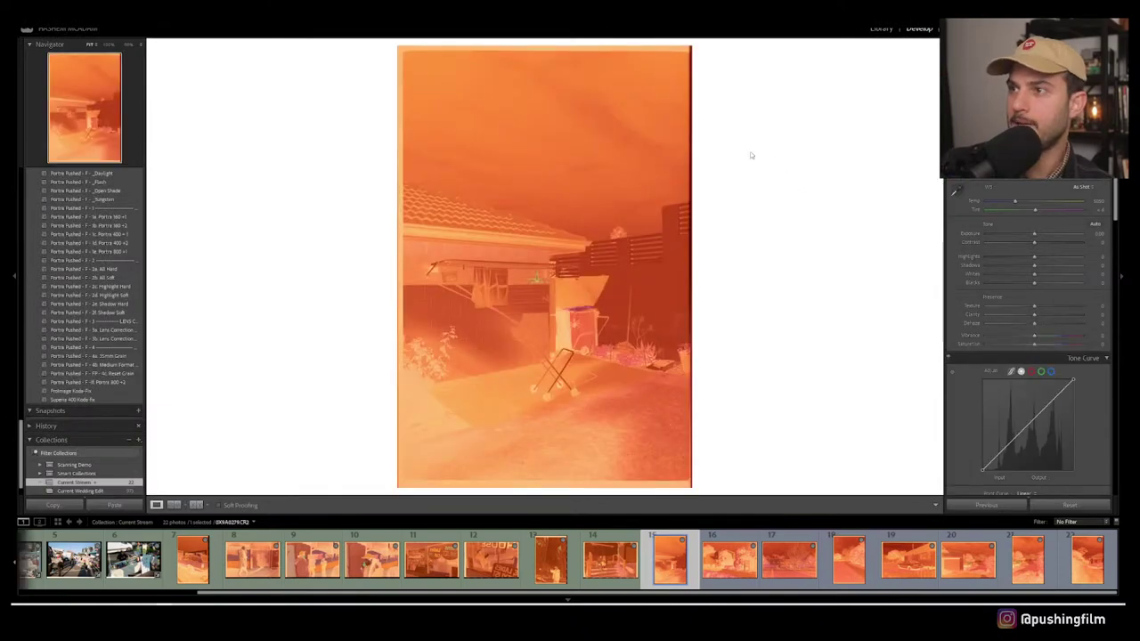
pyautogui.click(403, 49)
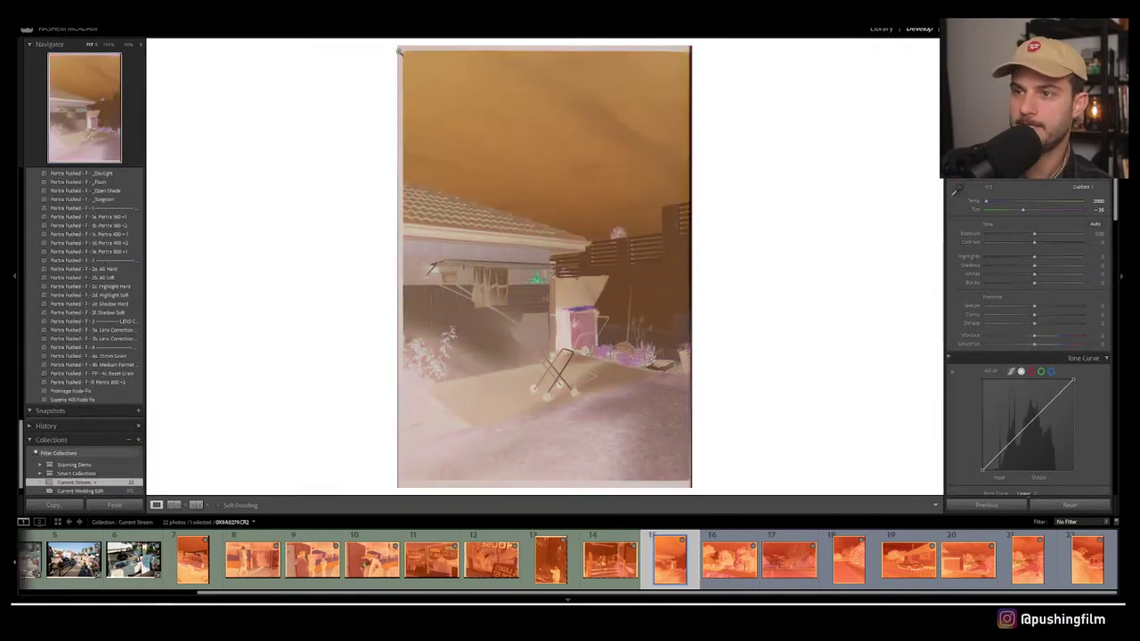
pyautogui.click(955, 190)
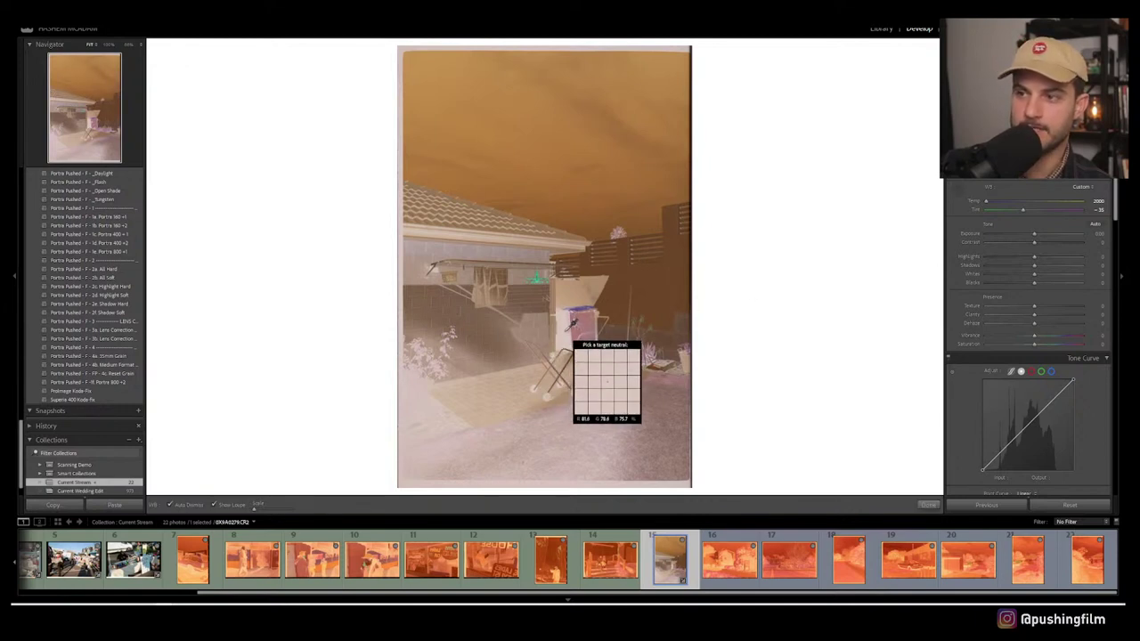
pyautogui.click(565, 330)
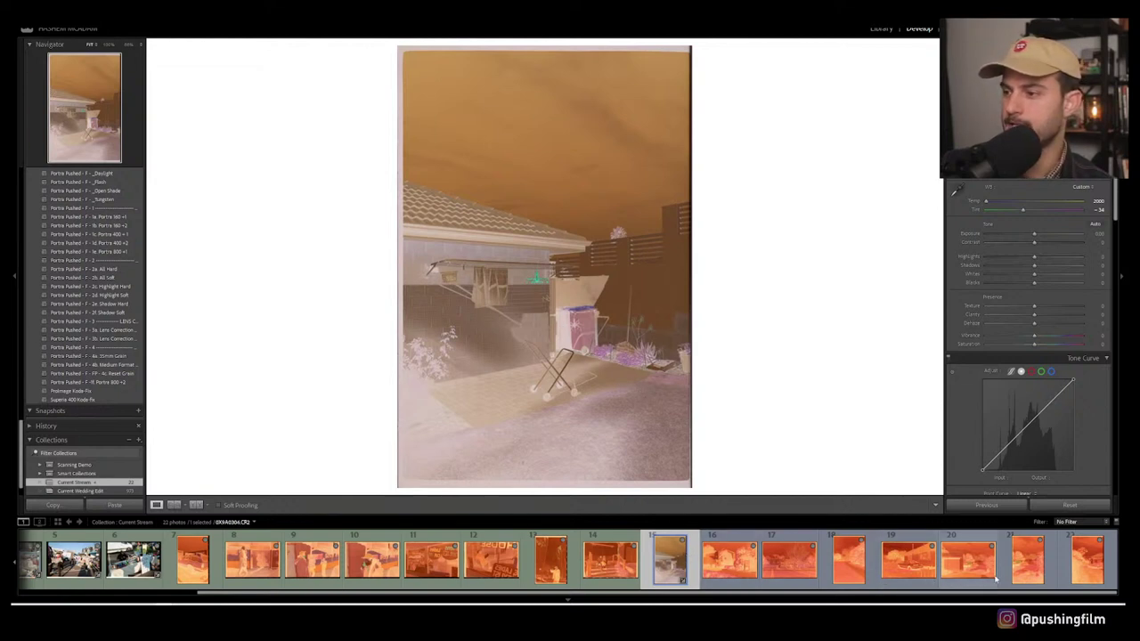
# Step: Select photos 15 to 22 and synchronize photo 15's develop settings to the others, leaving out the crop
pyautogui.keyDown('shift'); pyautogui.click(1086, 559); pyautogui.keyUp('shift')
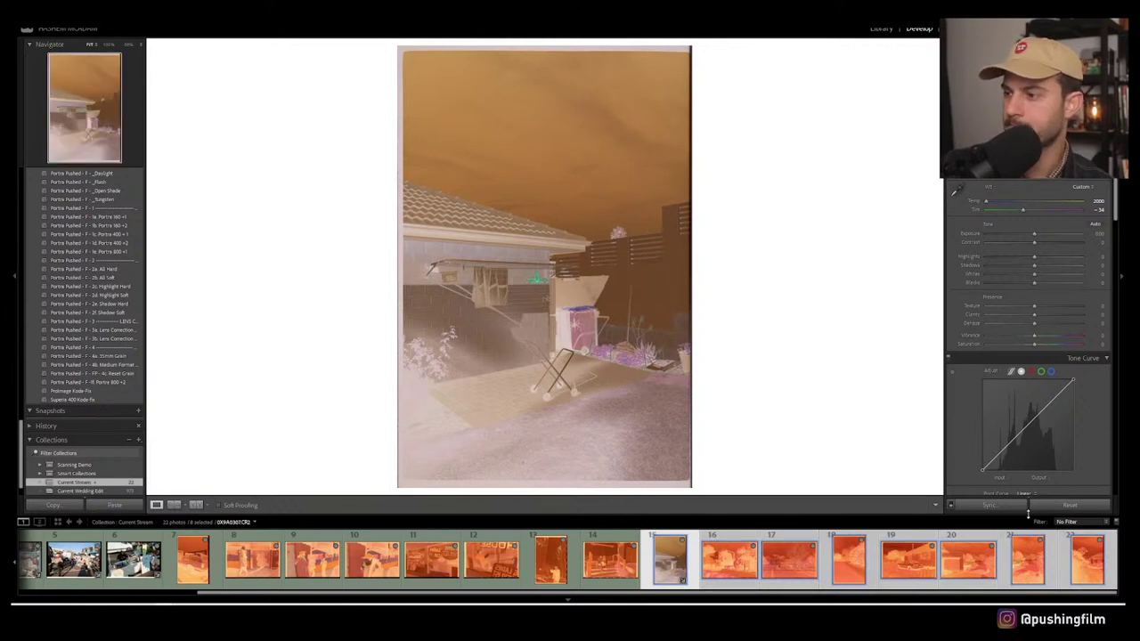
pyautogui.click(1002, 505)
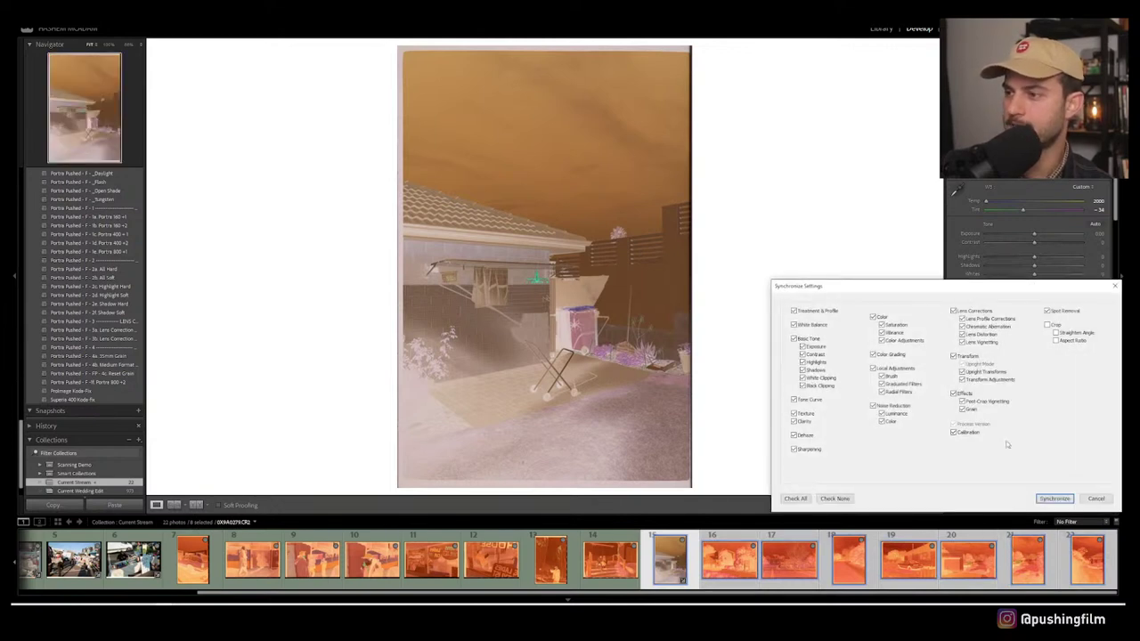
pyautogui.click(1054, 499)
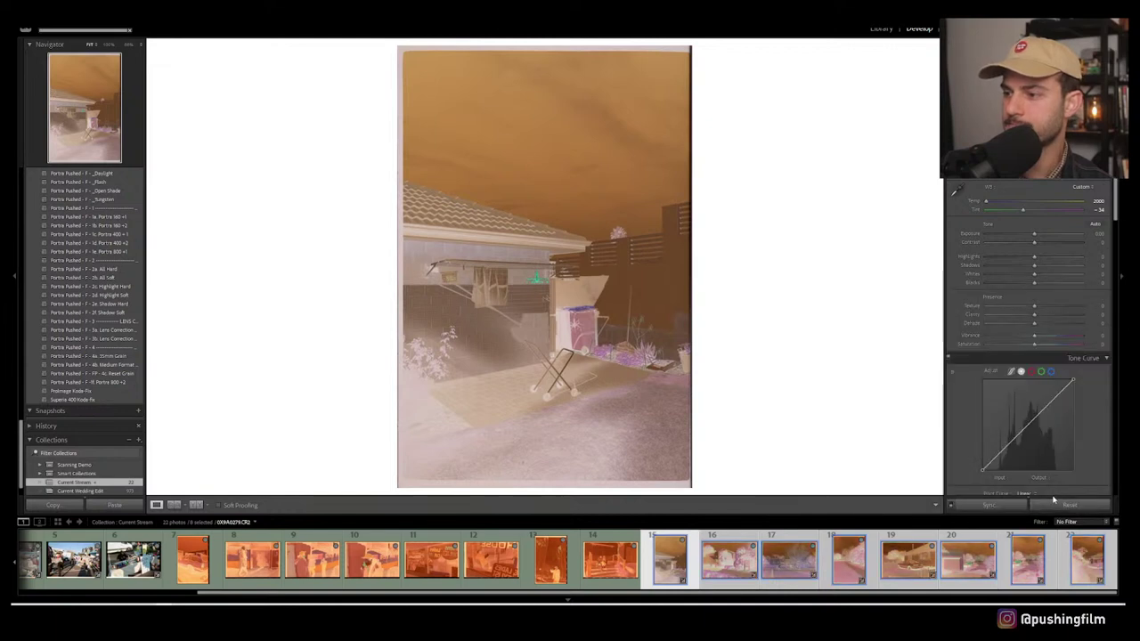
# Step: Show the eight selected negatives in the Survey view and flip the first one horizontally
pyautogui.press('n')
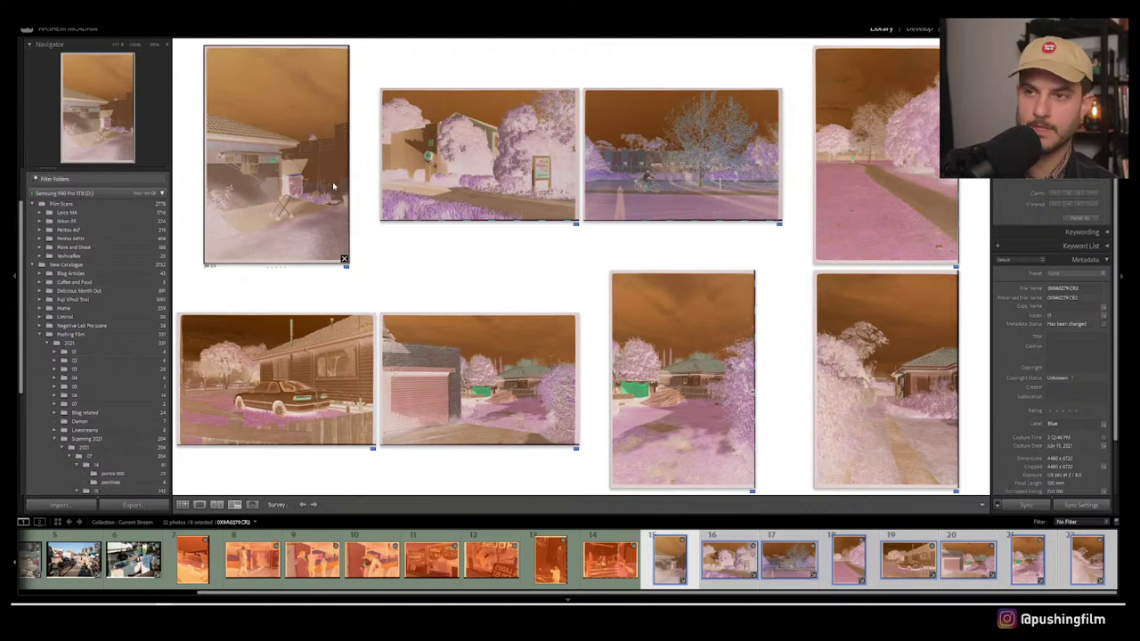
pyautogui.press('super+n')
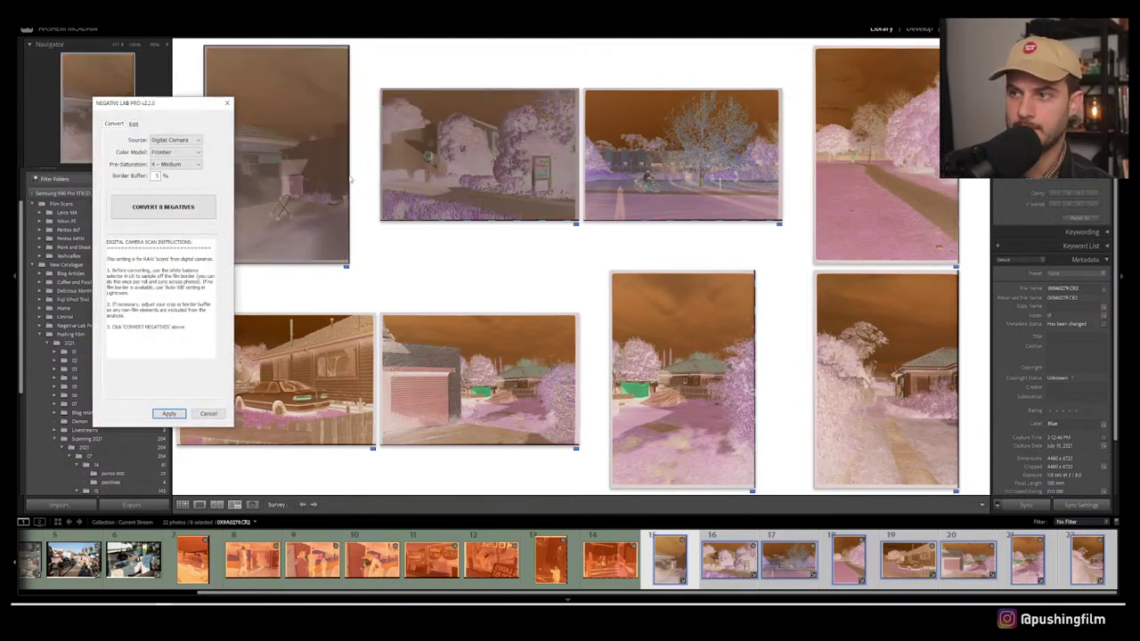
pyautogui.click(212, 413)
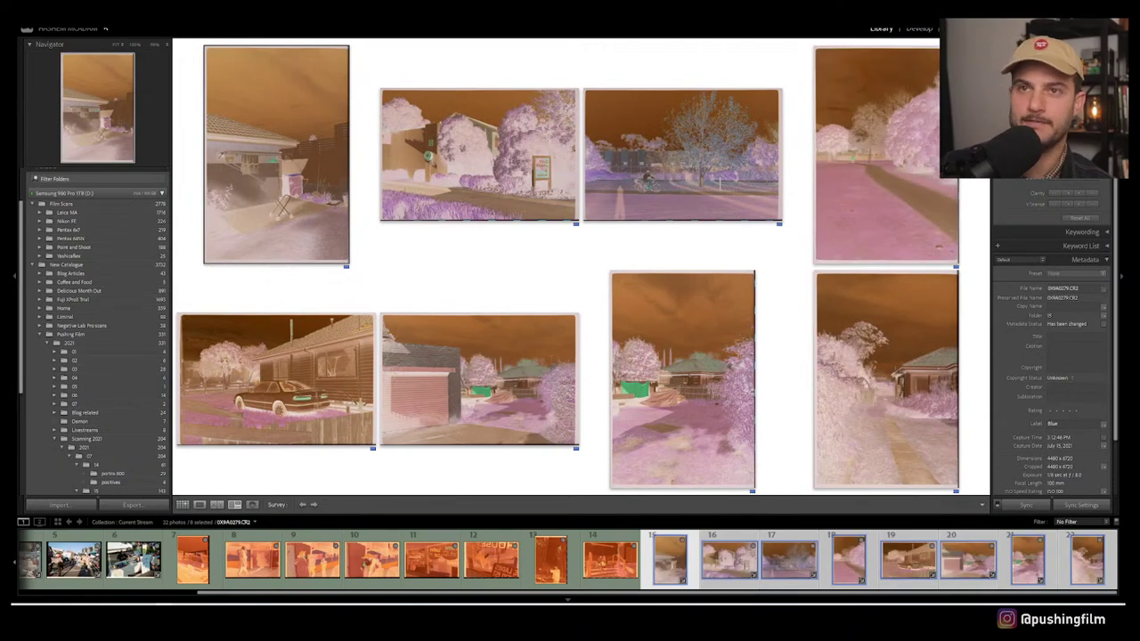
pyautogui.rightClick(63, 31)
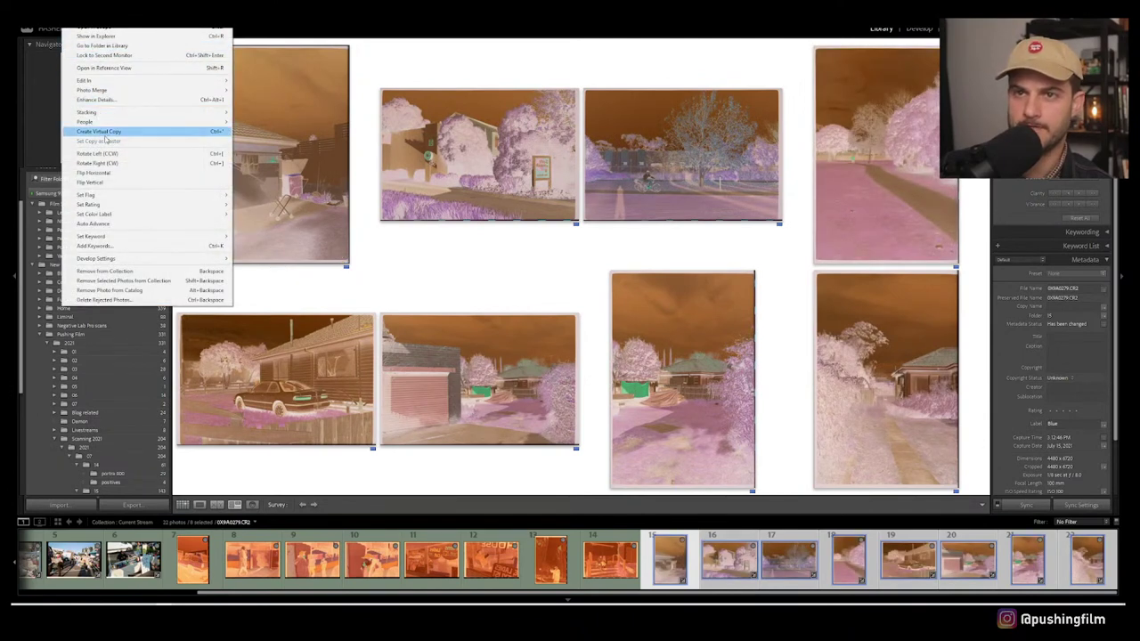
pyautogui.click(109, 175)
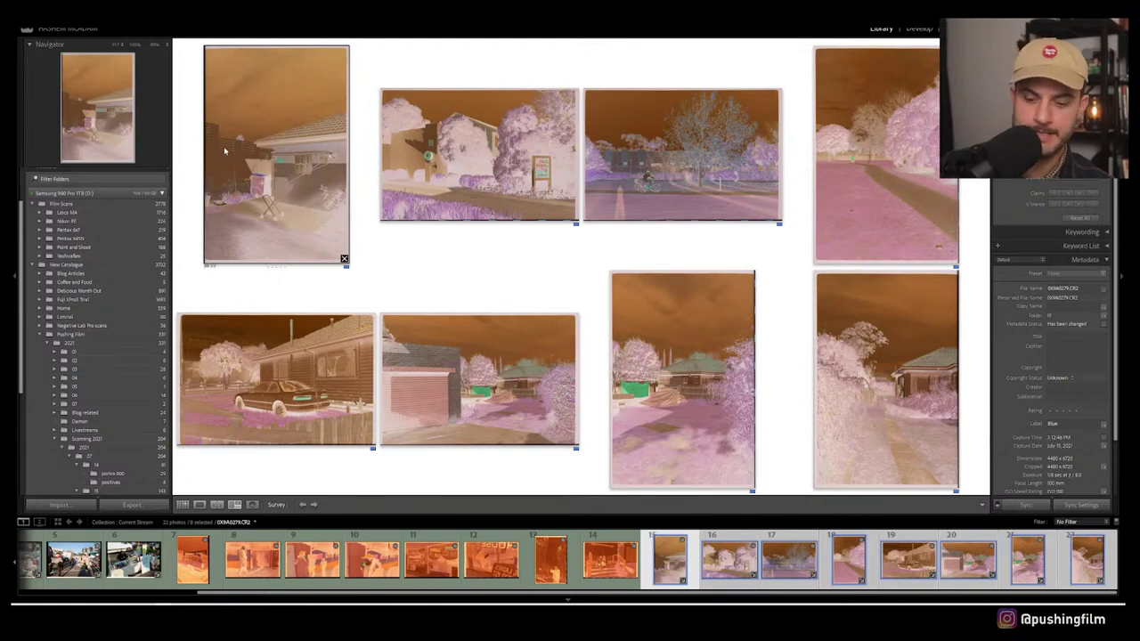
# Step: Return to the grid, remove photo 15 from the selection and flip photos 16 to 22 horizontally
pyautogui.press('g')
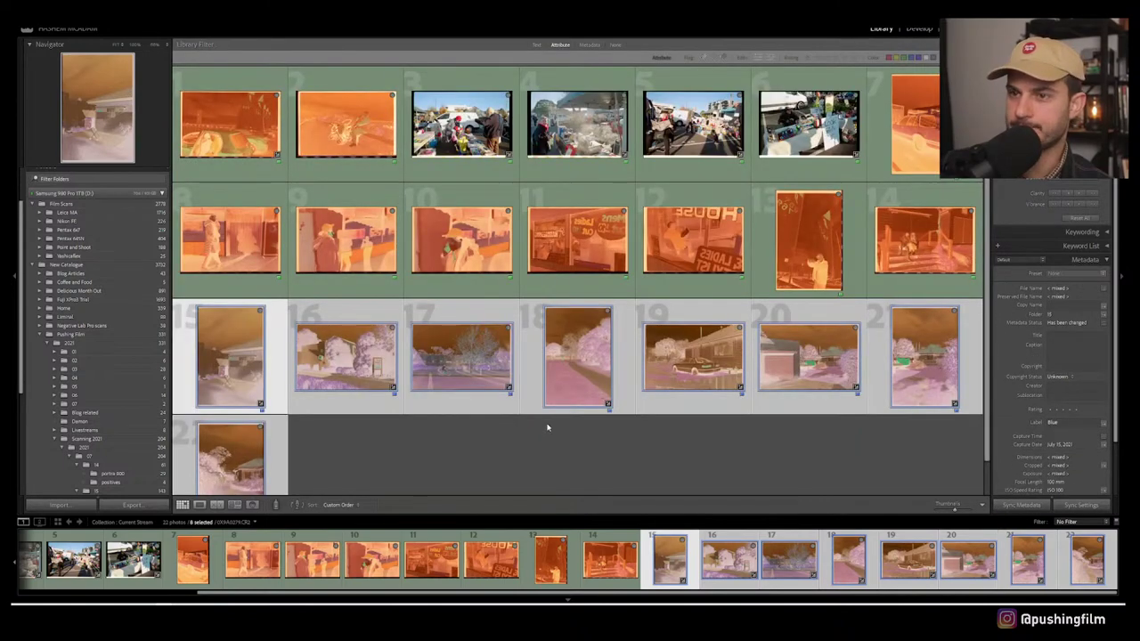
pyautogui.press('/')
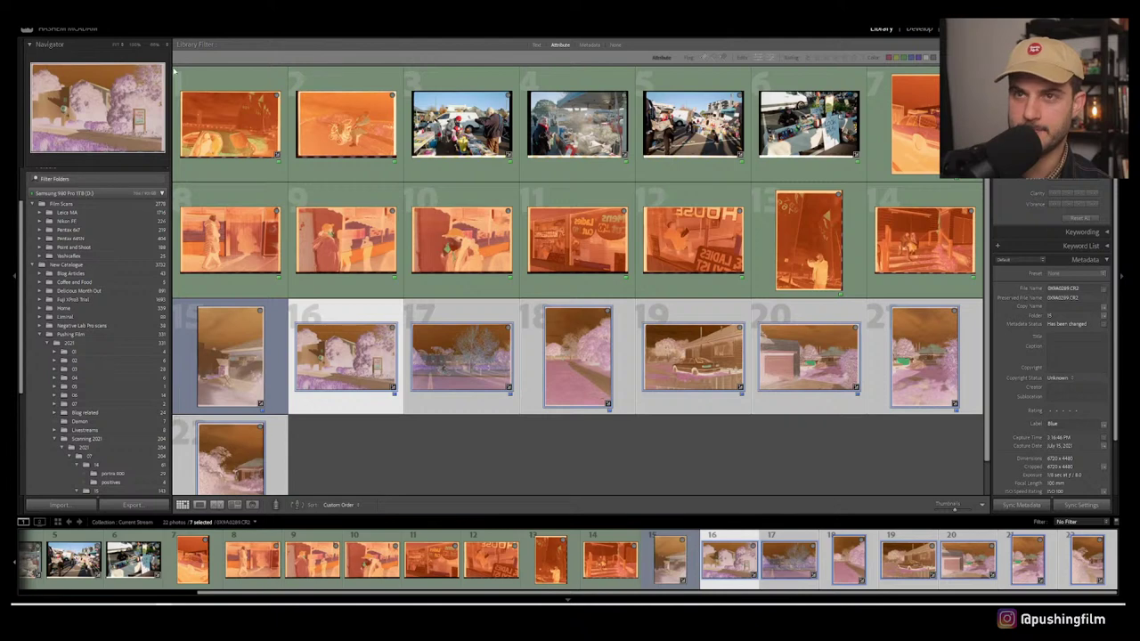
pyautogui.rightClick(177, 75)
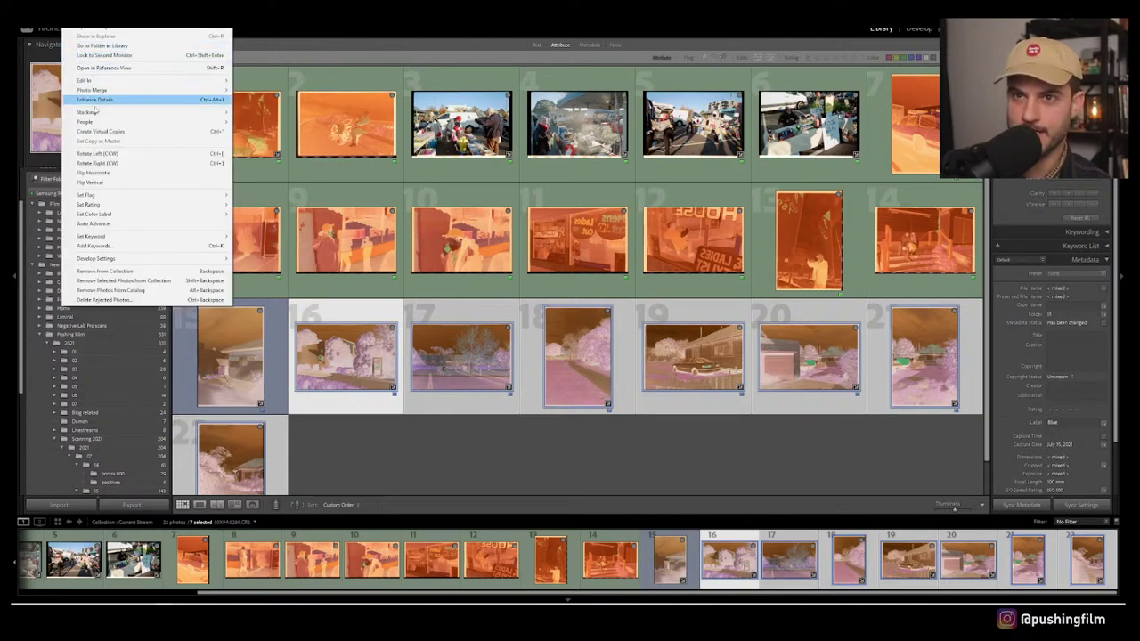
pyautogui.click(115, 175)
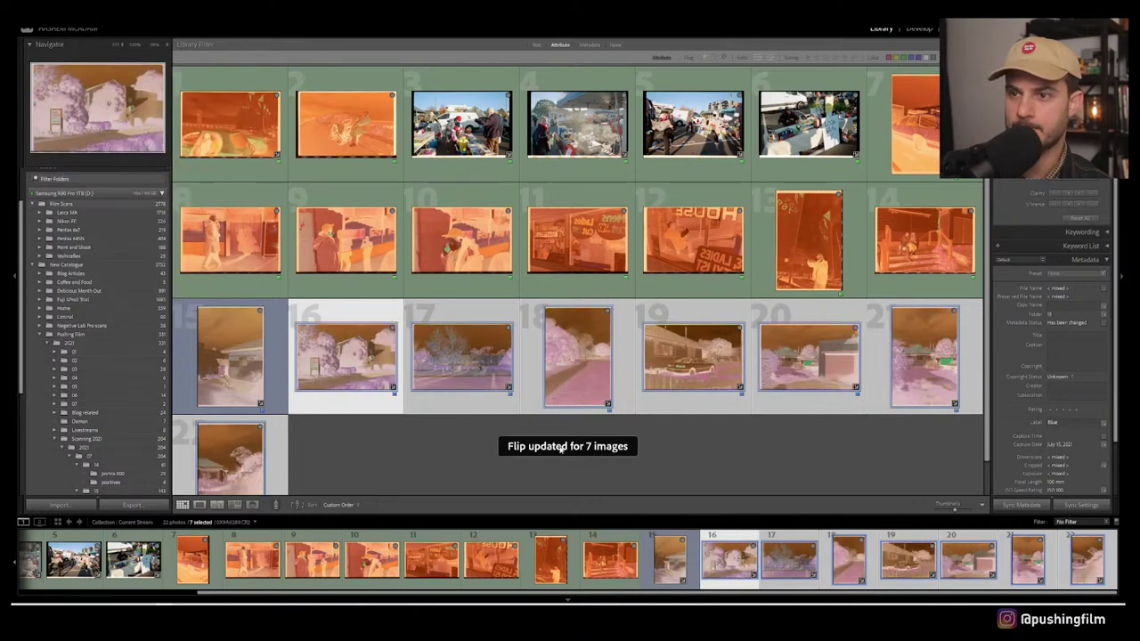
# Step: Select photos 15 to 22 and convert the eight negatives in Negative Lab Pro with a 4% border buffer
pyautogui.click(256, 366)
pyautogui.keyDown('shift'); pyautogui.click(251, 434); pyautogui.keyUp('shift')
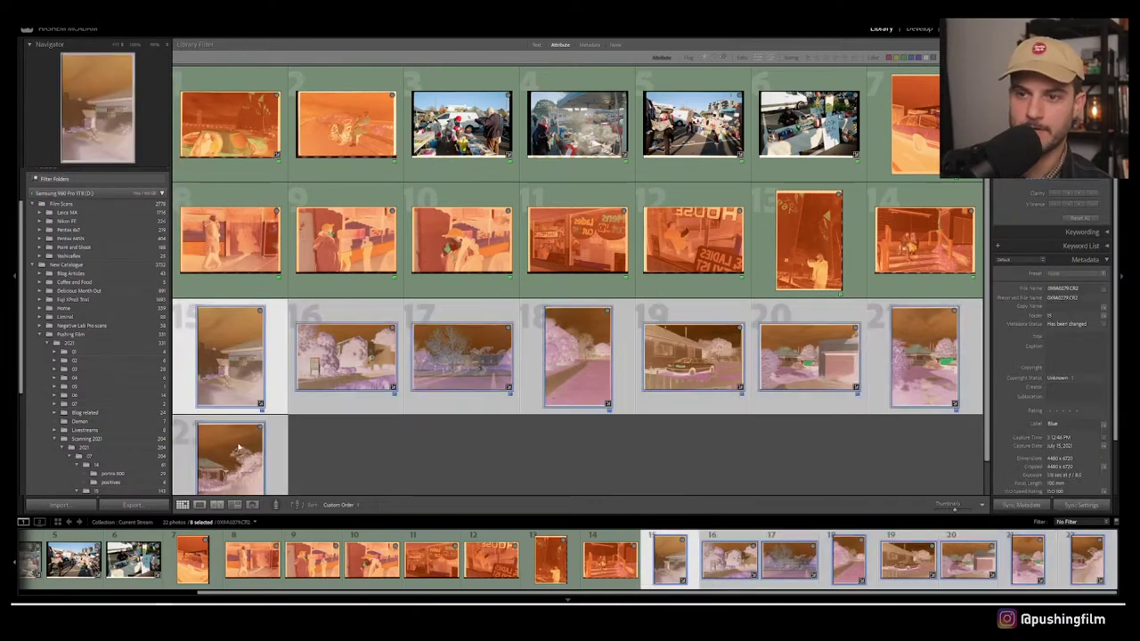
pyautogui.press('n')
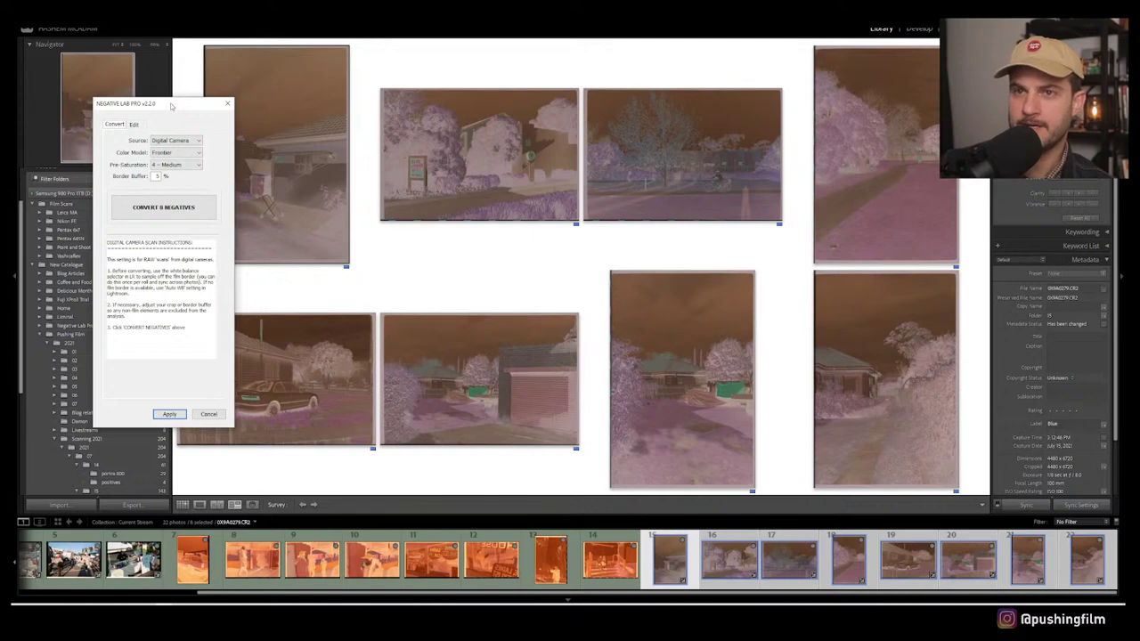
pyautogui.moveTo(172, 105); pyautogui.dragTo(139, 100)
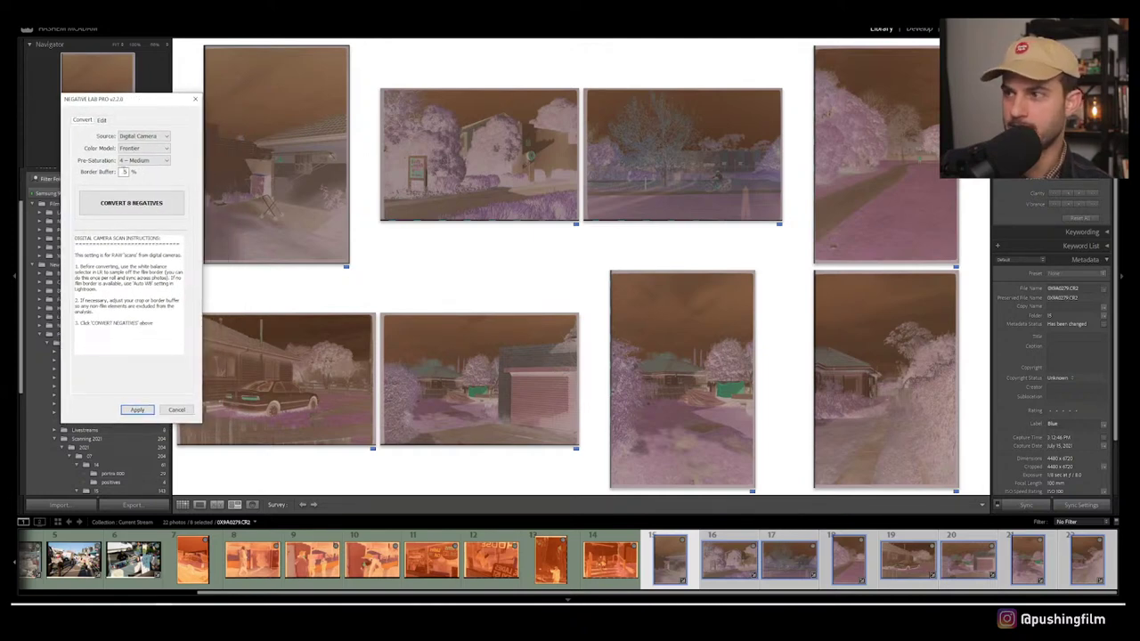
pyautogui.doubleClick(124, 172)
pyautogui.write('4')
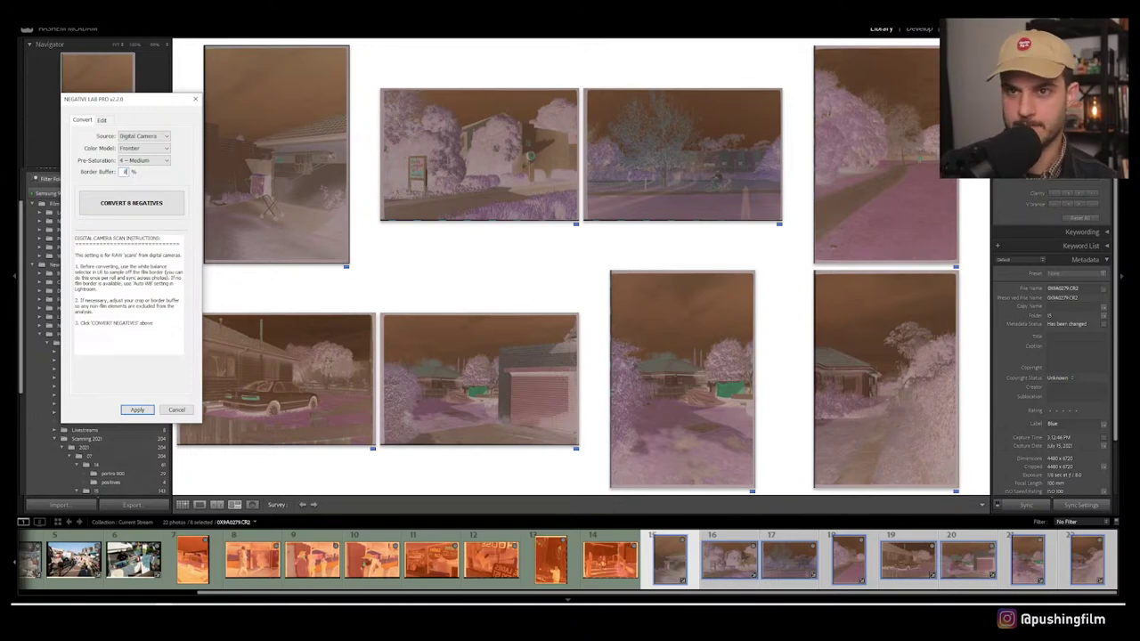
pyautogui.click(148, 203)
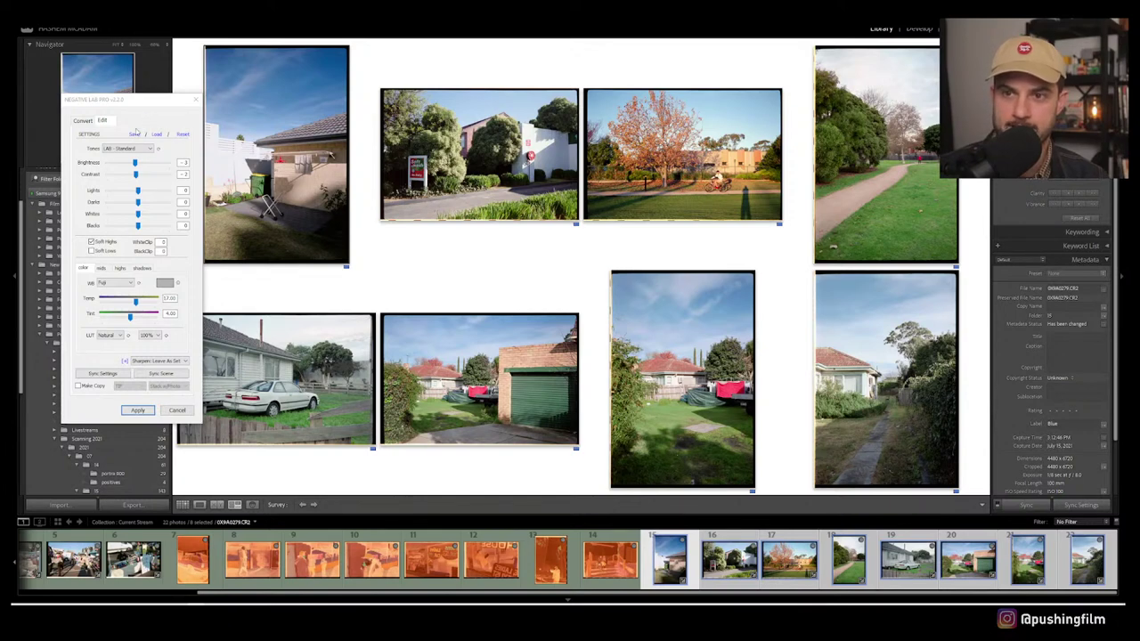
# Step: Try the Auto-Neutral and Auto-Cool white balance presets on the eight converted photos, going back to Auto-Neutral
pyautogui.click(124, 284)
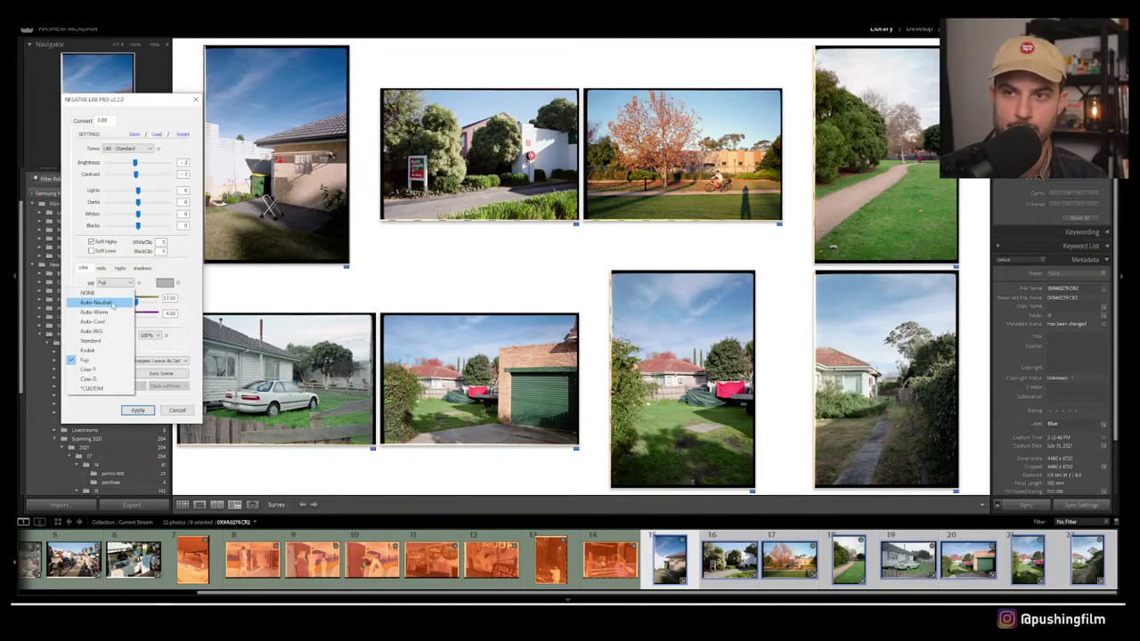
pyautogui.click(113, 303)
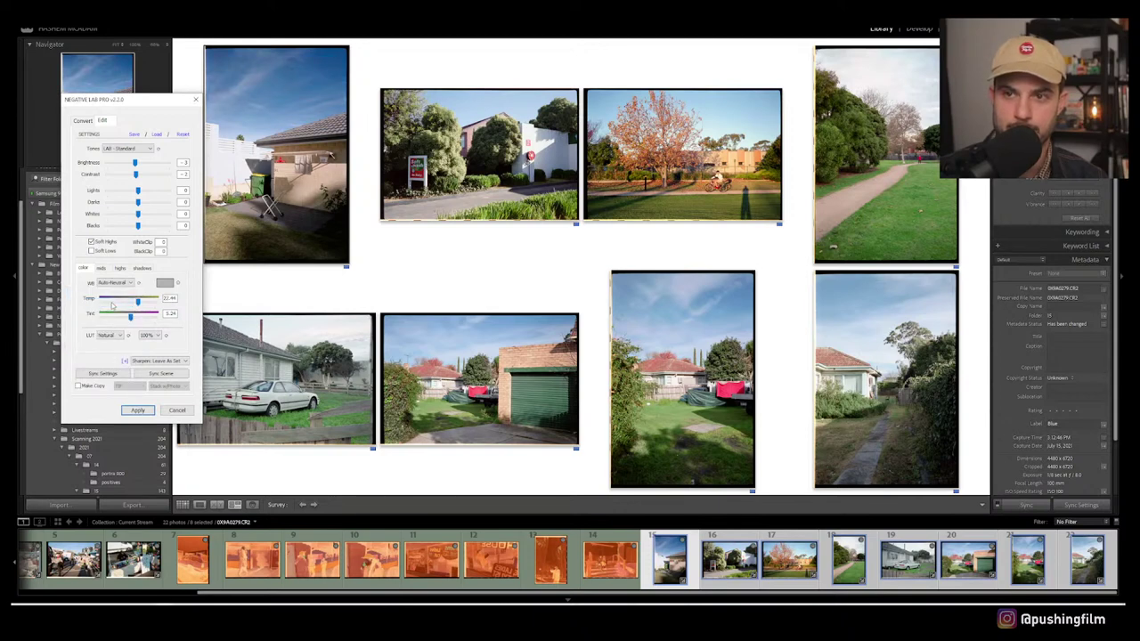
pyautogui.click(114, 282)
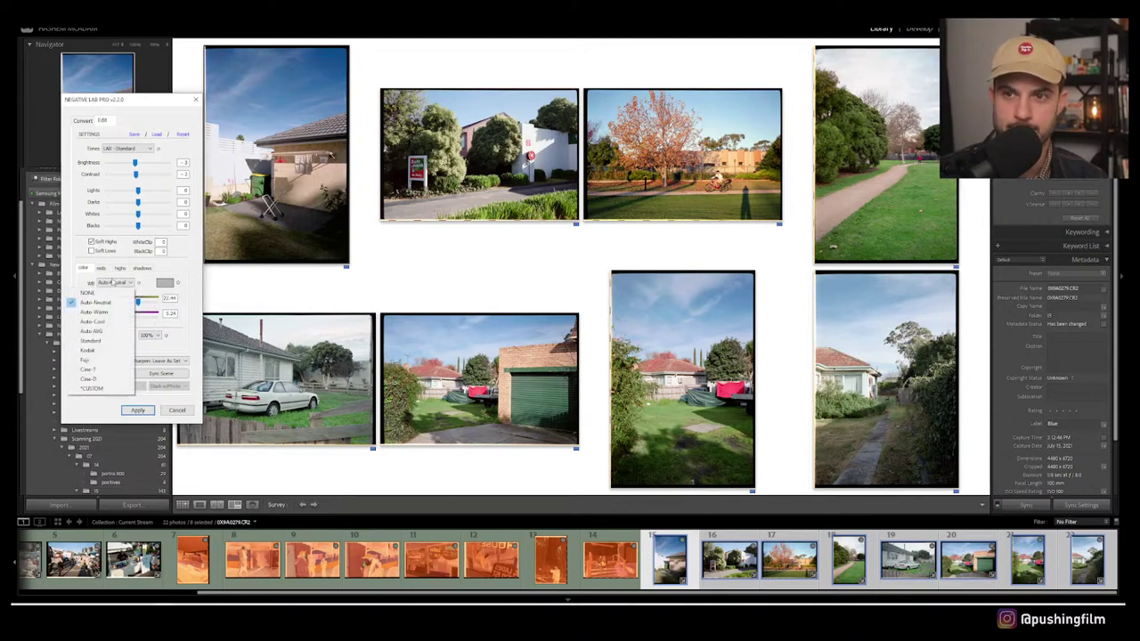
pyautogui.click(109, 324)
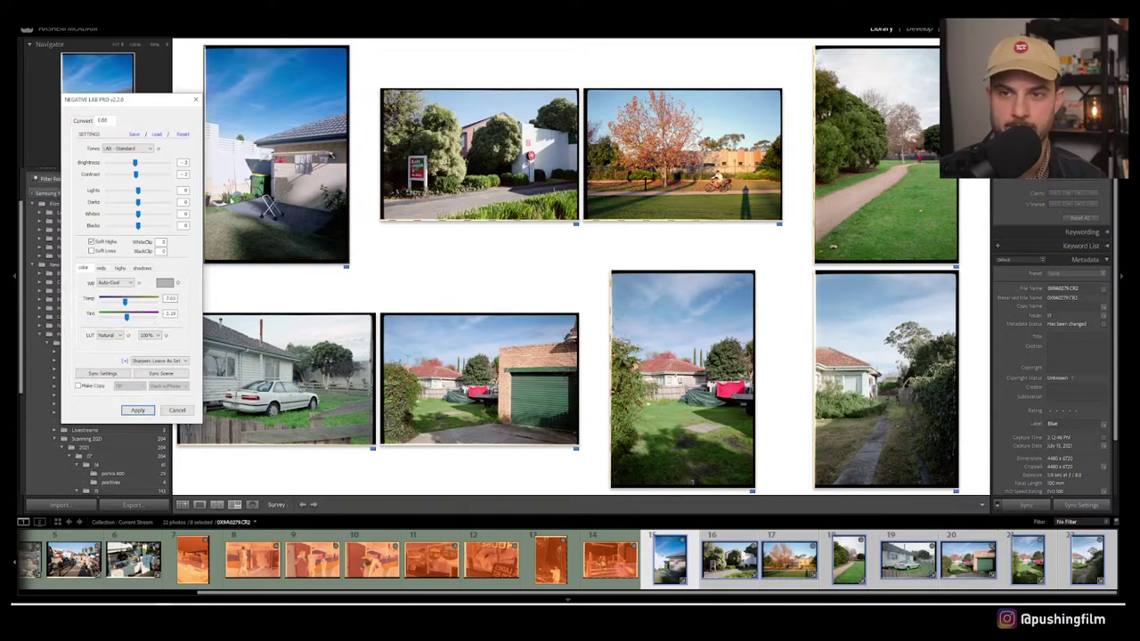
pyautogui.click(121, 283)
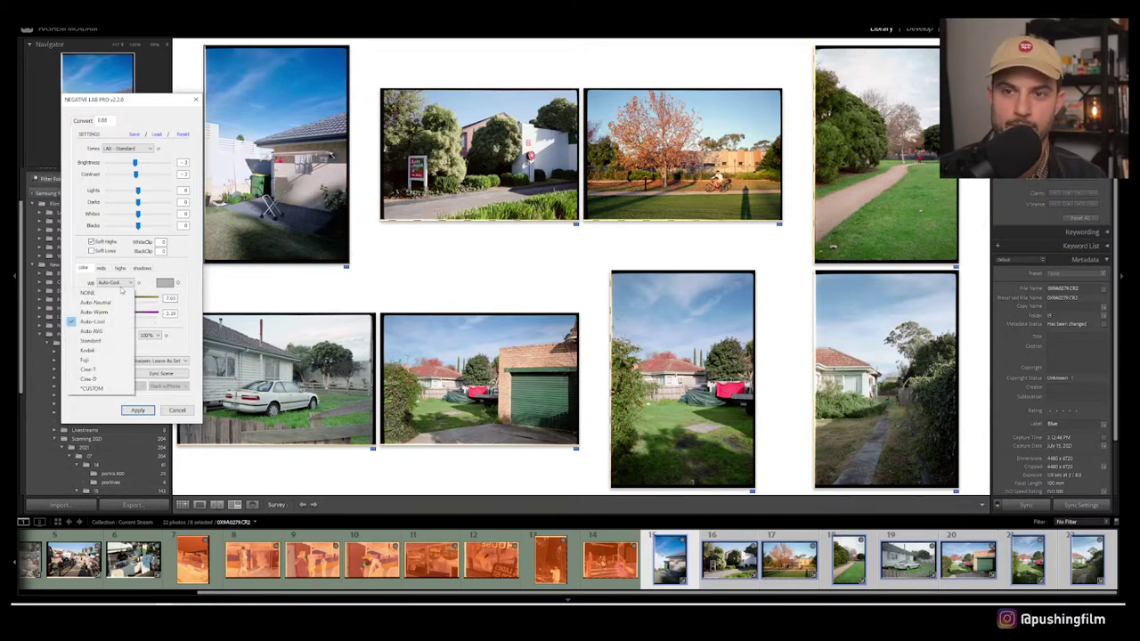
pyautogui.click(115, 301)
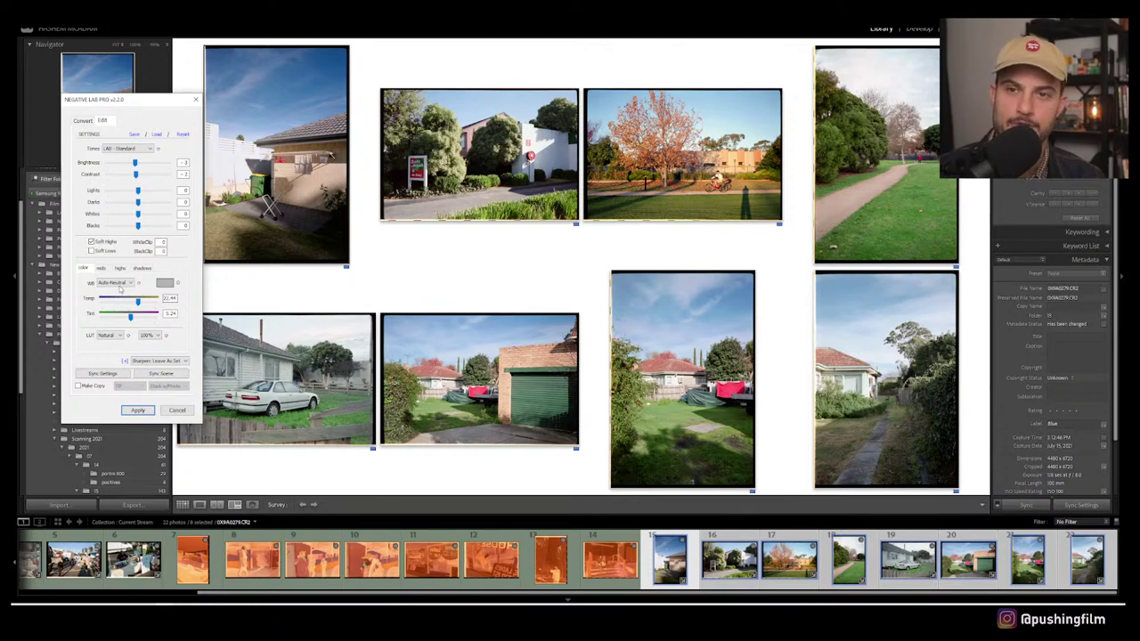
# Step: Try the Fuji, Kodak and Cine-T white balance presets on the converted photos for comparison
pyautogui.click(121, 283)
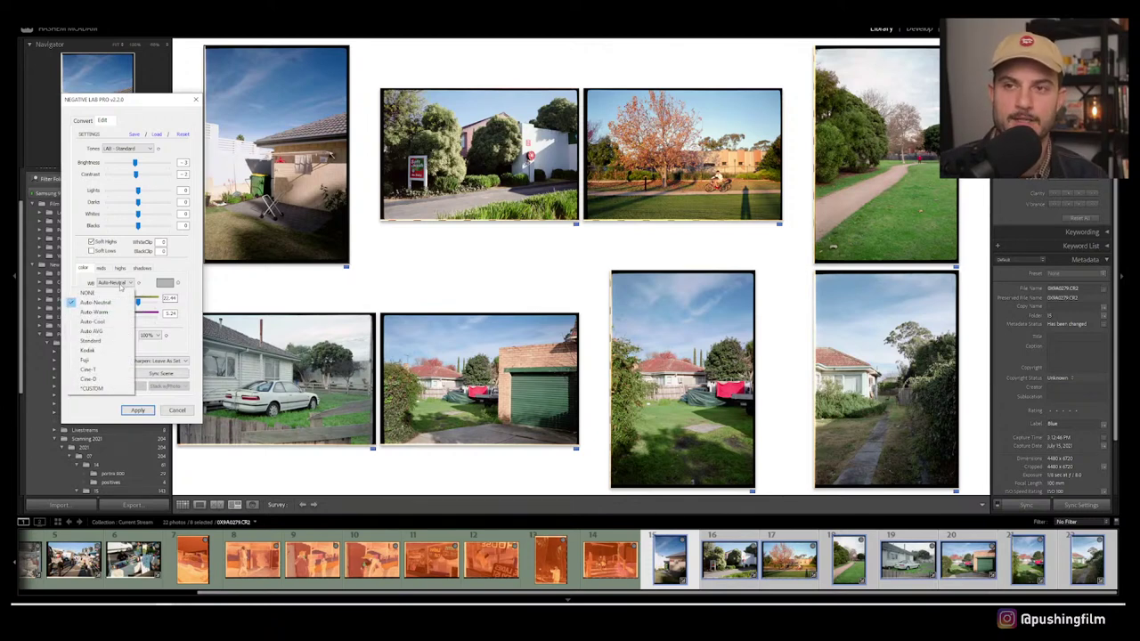
pyautogui.click(101, 360)
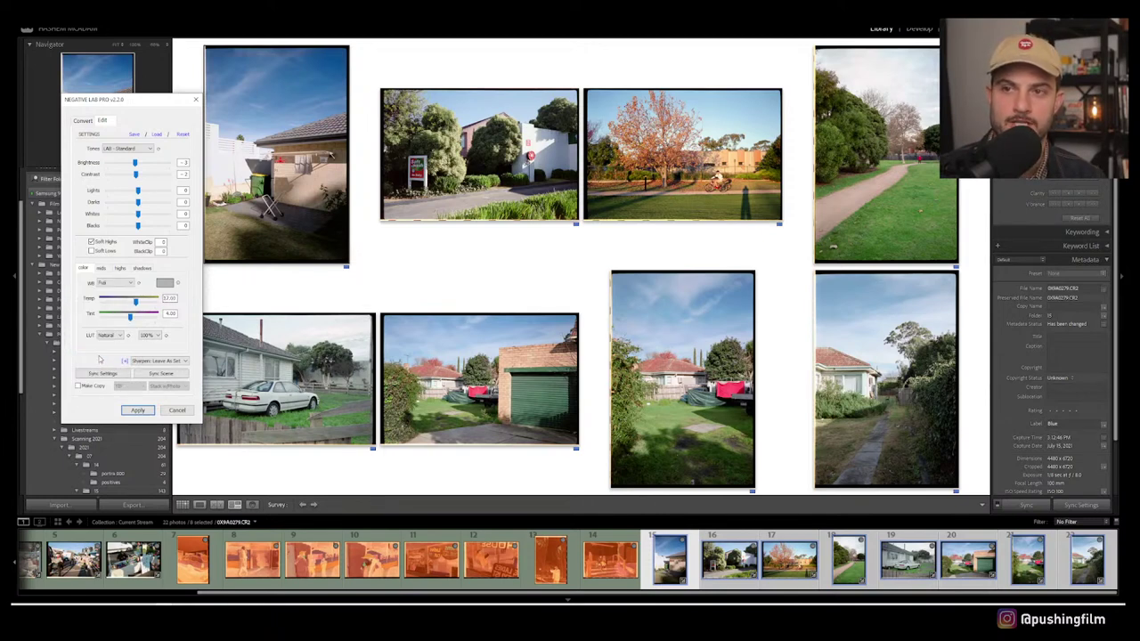
pyautogui.click(122, 282)
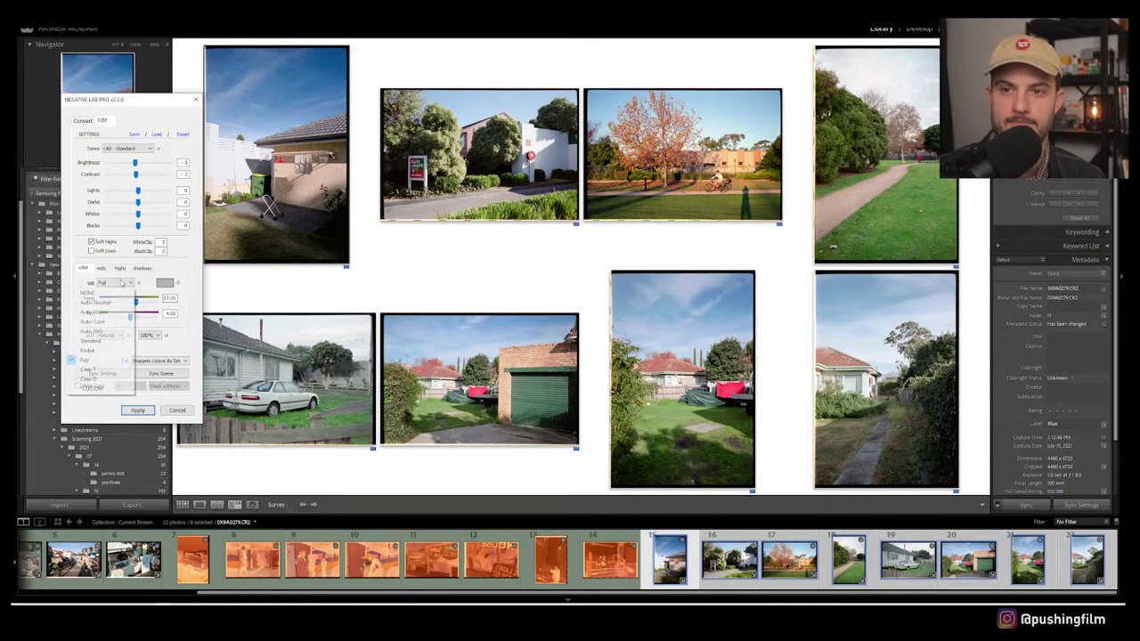
pyautogui.click(100, 348)
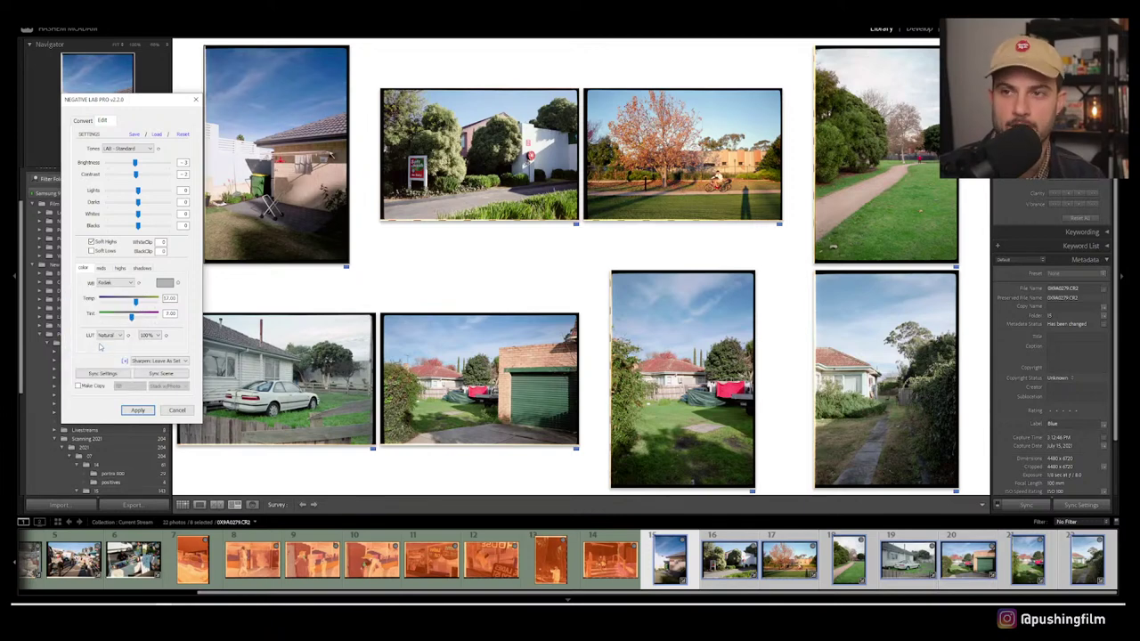
pyautogui.click(111, 283)
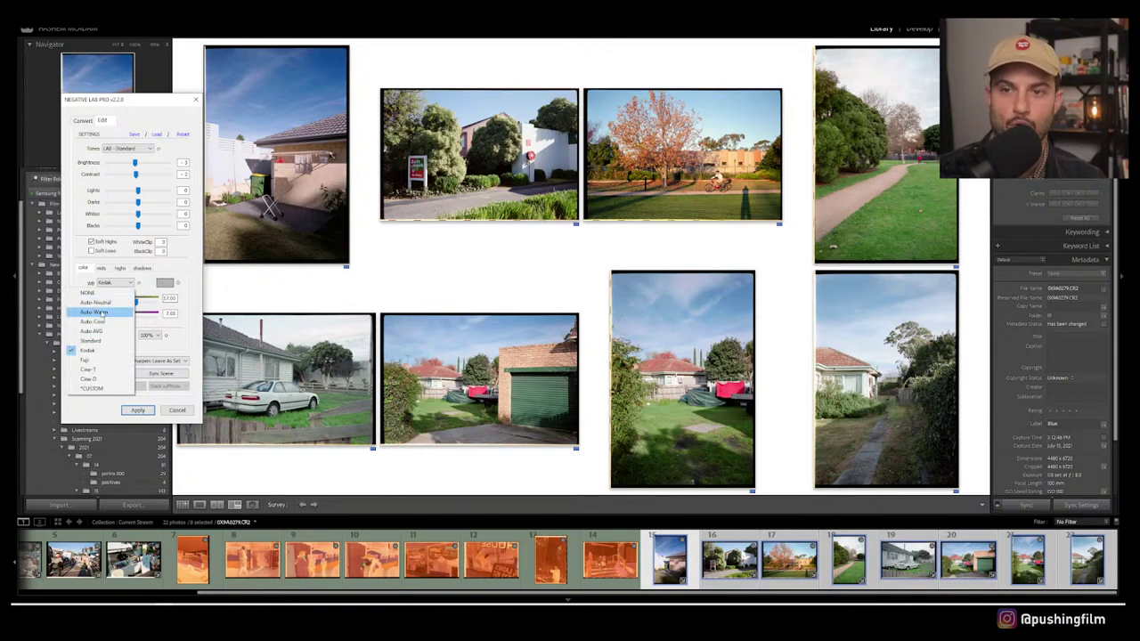
pyautogui.click(92, 369)
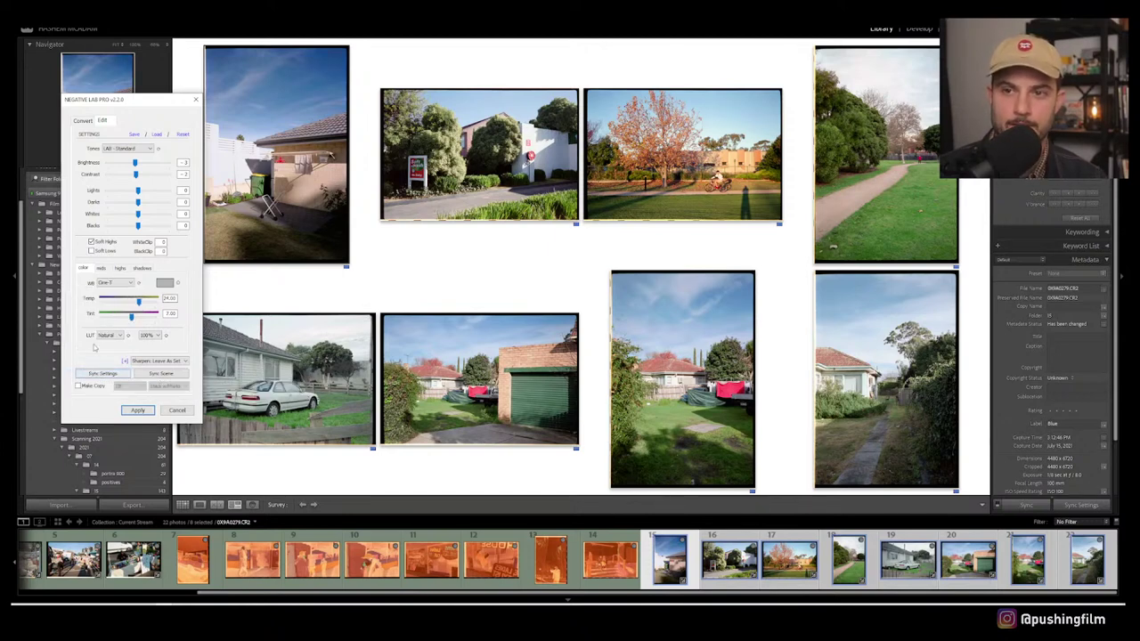
# Step: Try Auto-Neutral white balance with the tint raised slightly
pyautogui.click(111, 284)
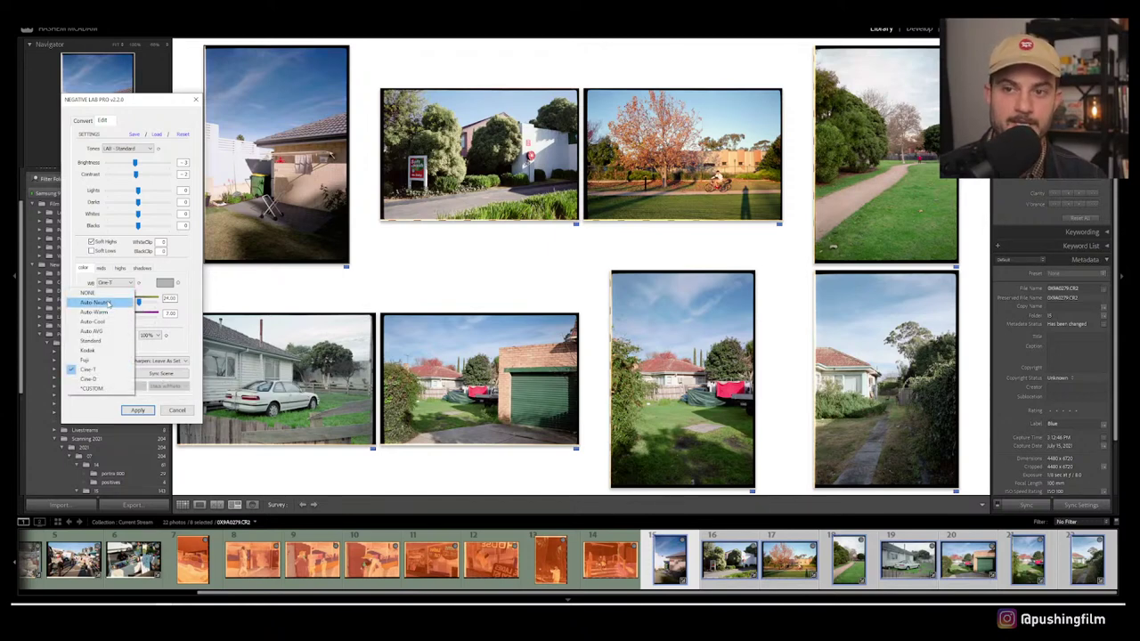
pyautogui.click(109, 303)
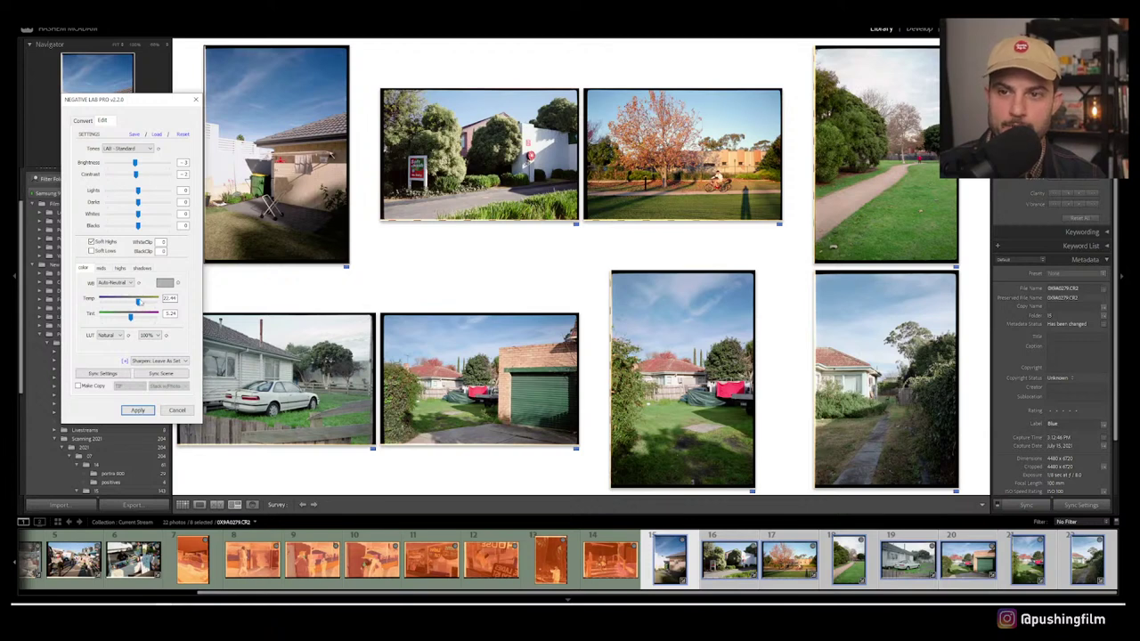
pyautogui.moveTo(131, 317); pyautogui.dragTo(132, 318)
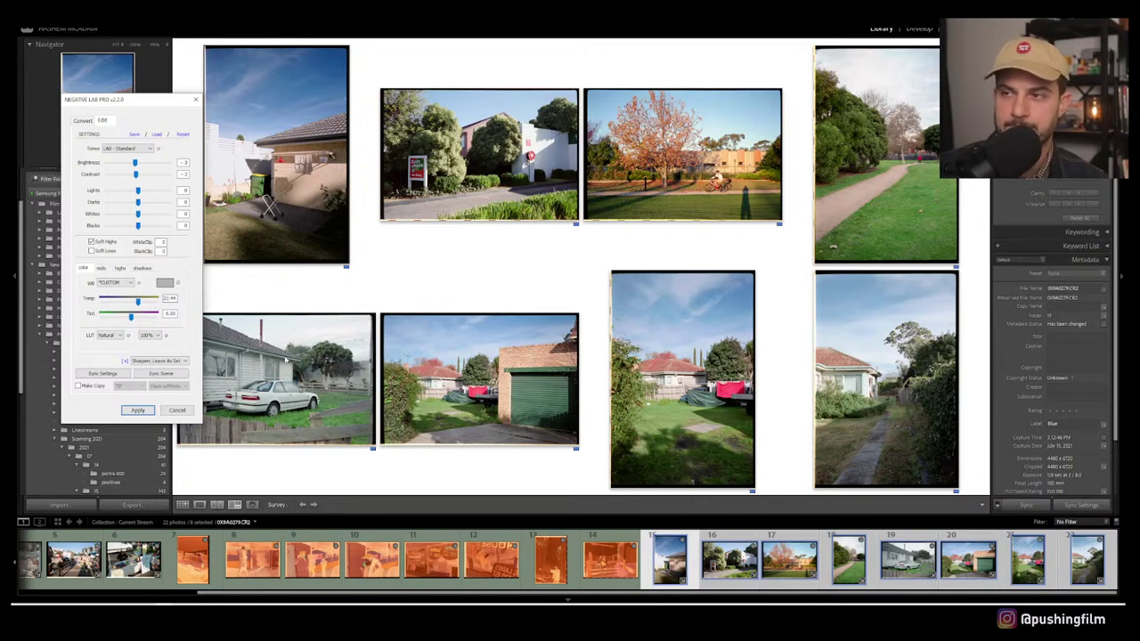
# Step: Set the white balance to Fuji with the Natural LUT, sync these settings across the eight photos and apply them
pyautogui.click(117, 284)
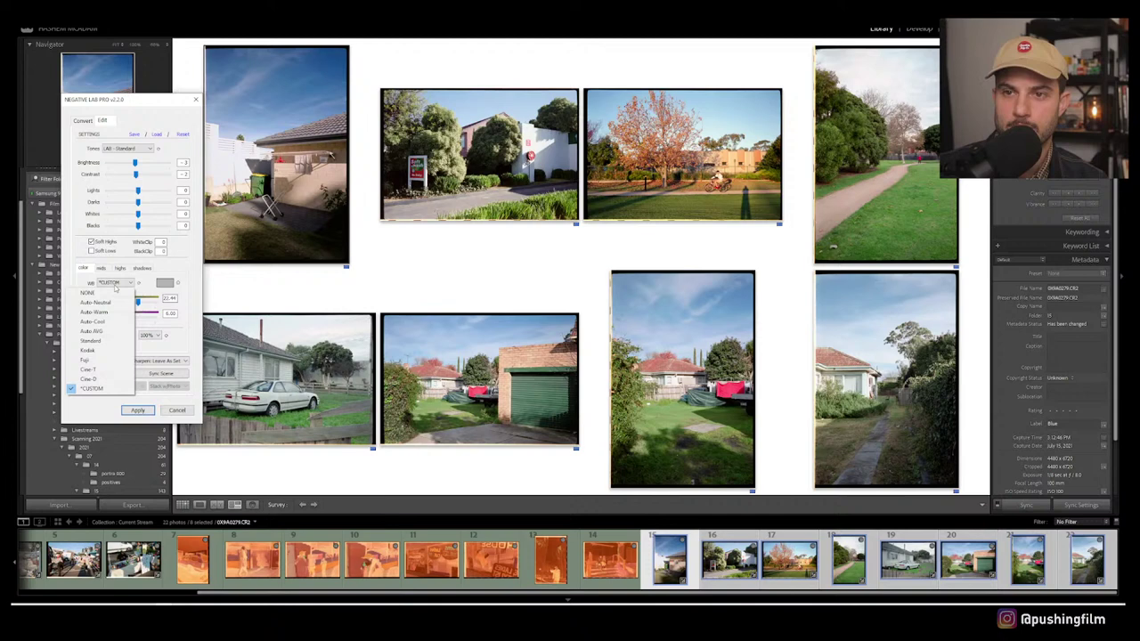
pyautogui.click(110, 361)
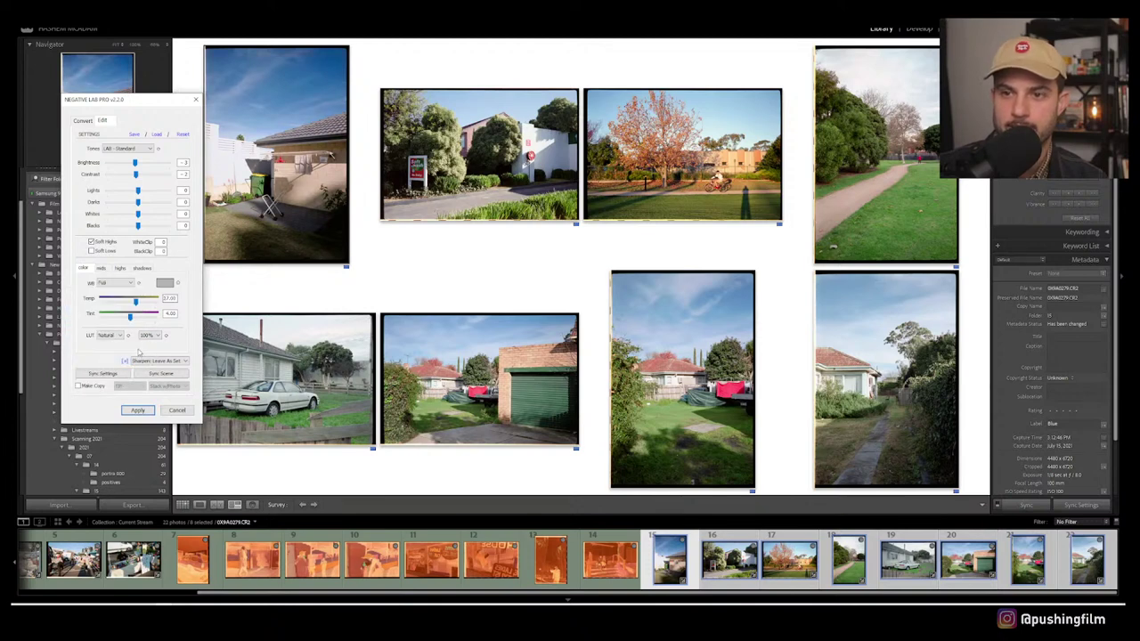
pyautogui.click(108, 335)
pyautogui.click(107, 356)
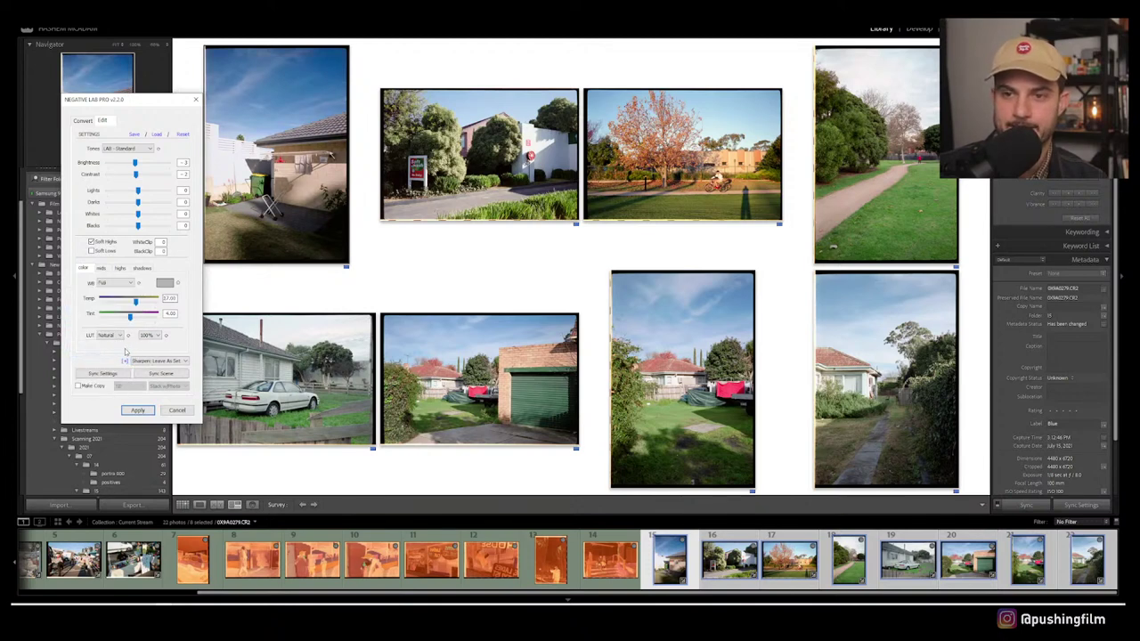
pyautogui.click(113, 372)
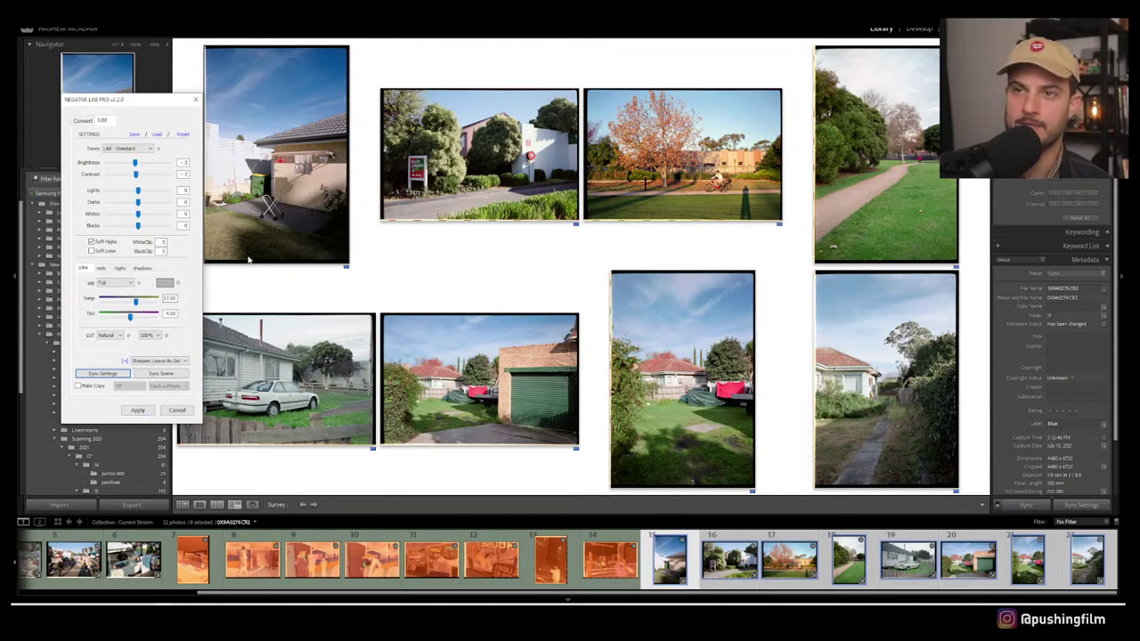
pyautogui.click(140, 411)
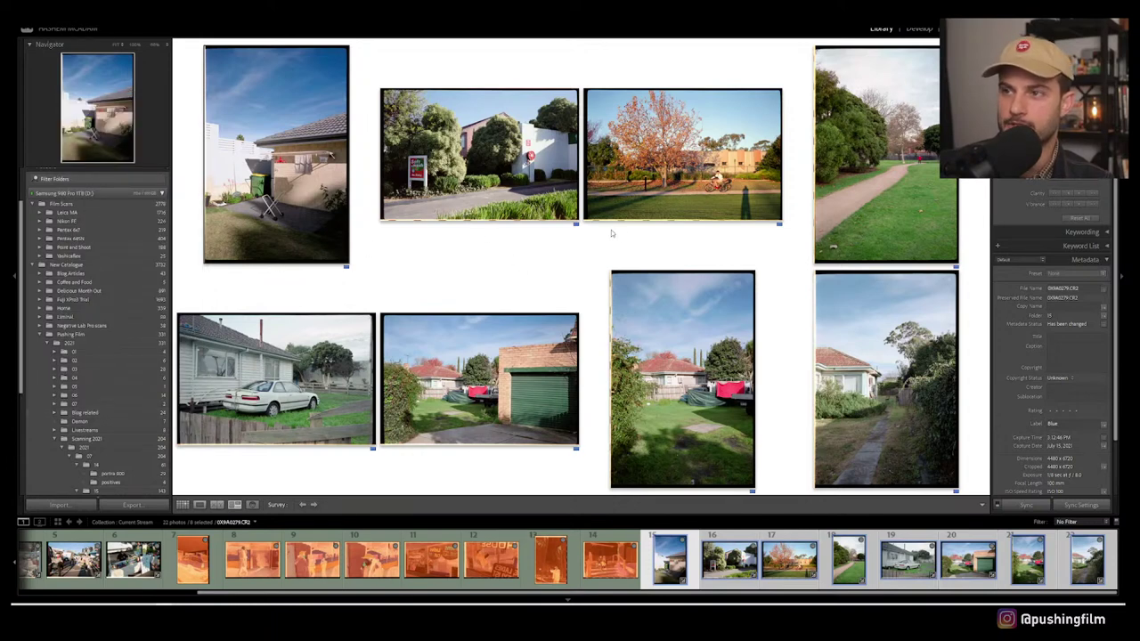
# Step: Open photo 17, the autumn tree, for Negative Lab Pro editing in Develop, lowering contrast to -13 and cooling the temperature slightly
pyautogui.click(680, 169)
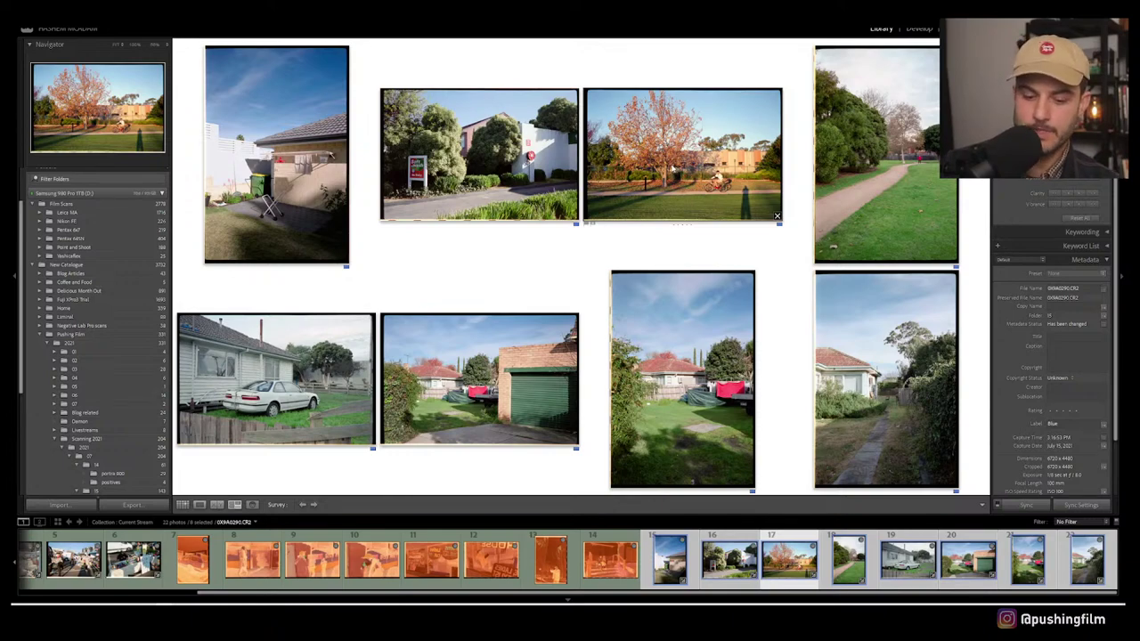
pyautogui.press('d')
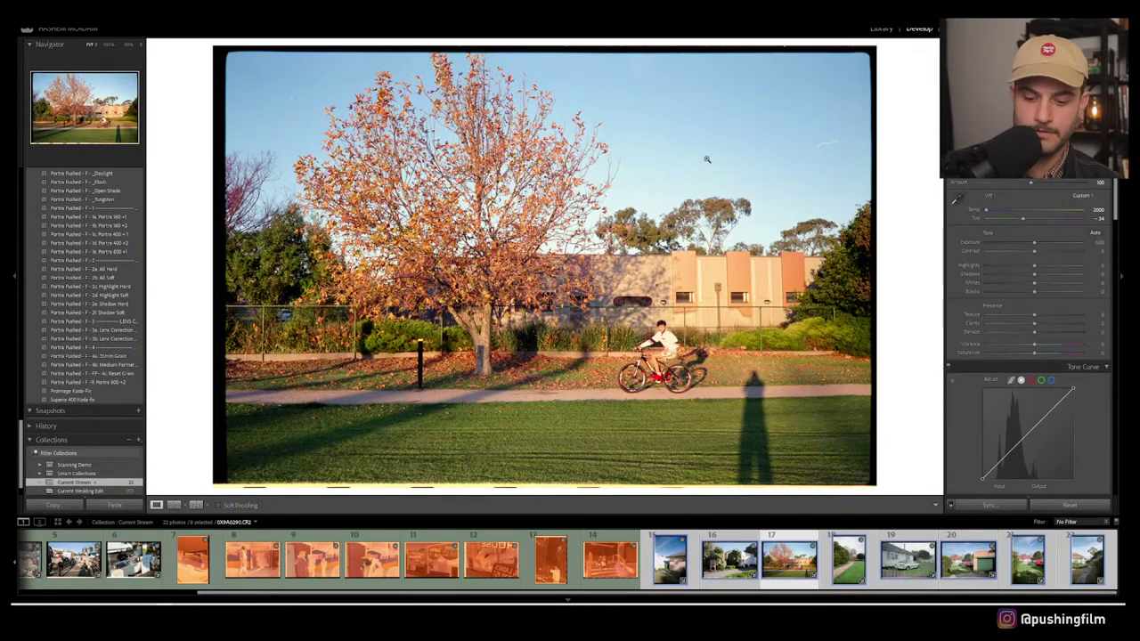
pyautogui.hotkey('ctrl', 'n')
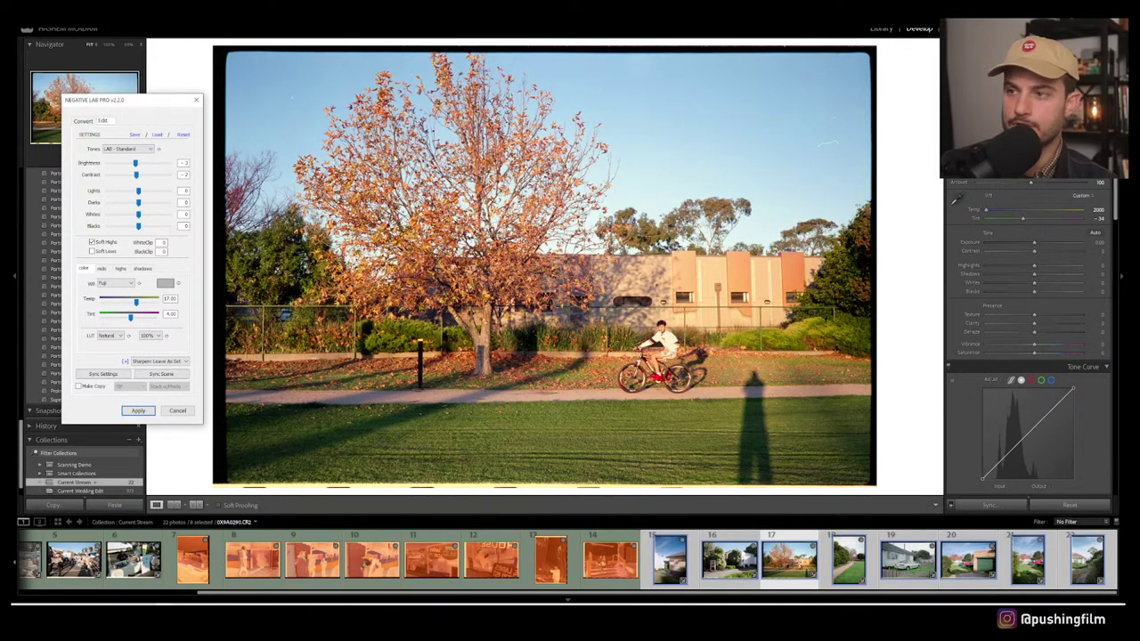
pyautogui.moveTo(136, 175)
pyautogui.mouseDown()
pyautogui.moveTo(116, 177)
pyautogui.moveTo(128, 181)
pyautogui.mouseUp()
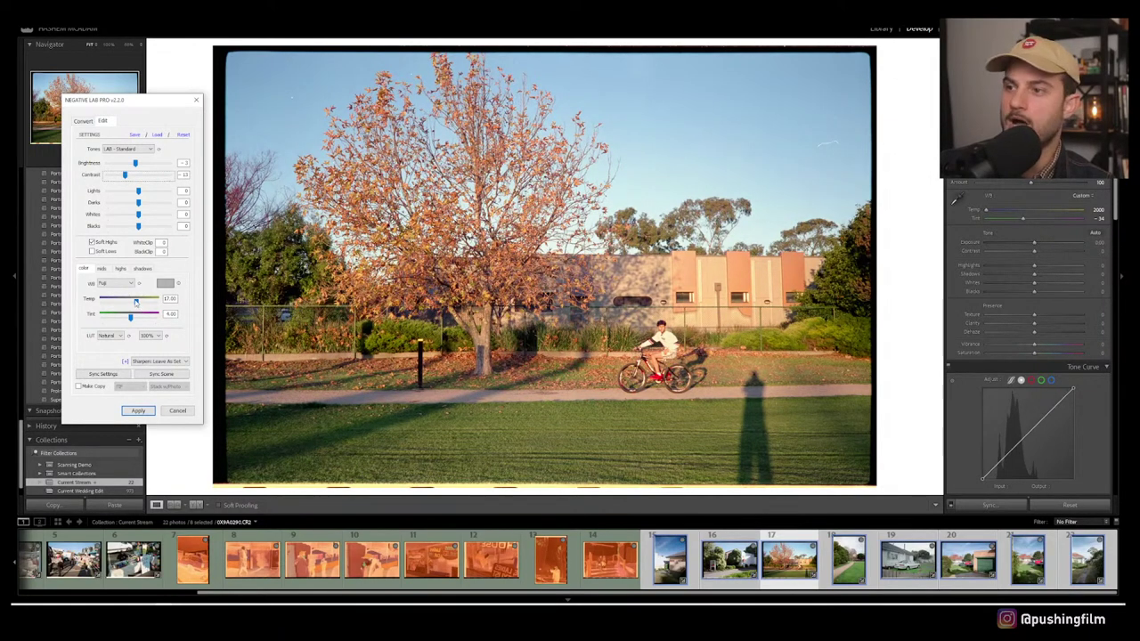
pyautogui.moveTo(136, 302); pyautogui.dragTo(133, 303)
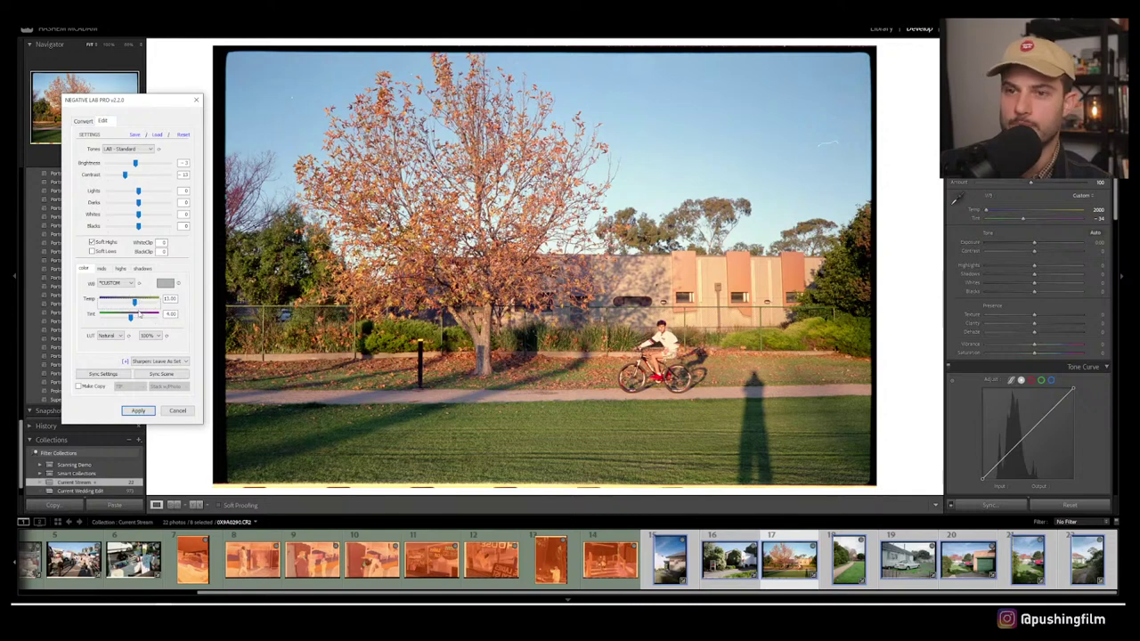
# Step: Try the Frontier LUT on the autumn tree photo, switch back to Natural and apply the edits
pyautogui.click(111, 336)
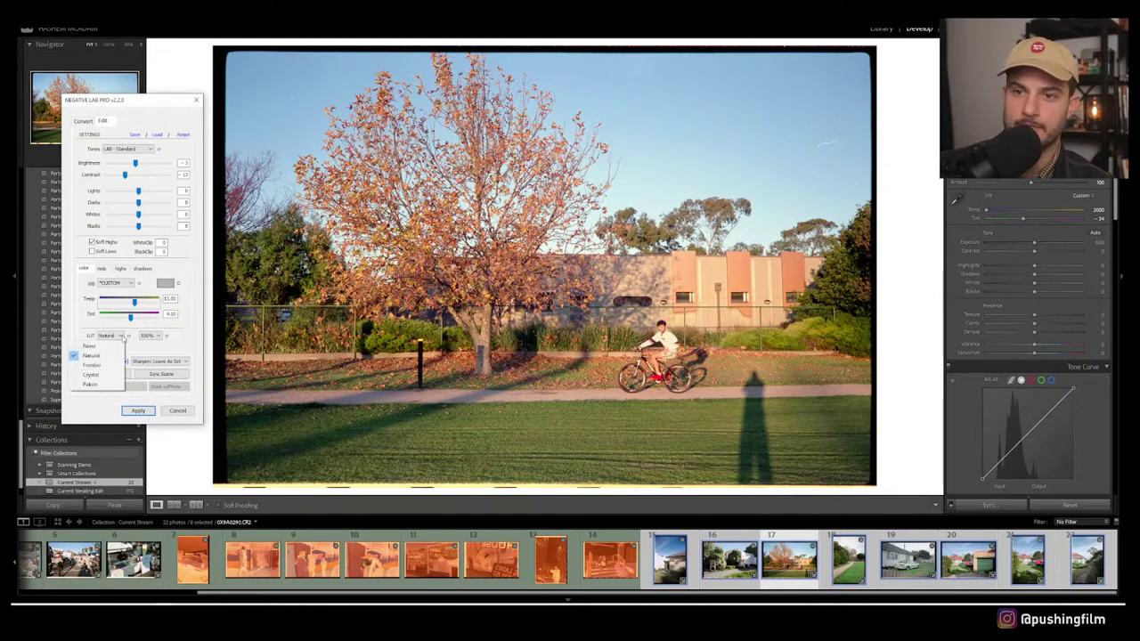
pyautogui.click(106, 366)
pyautogui.click(110, 336)
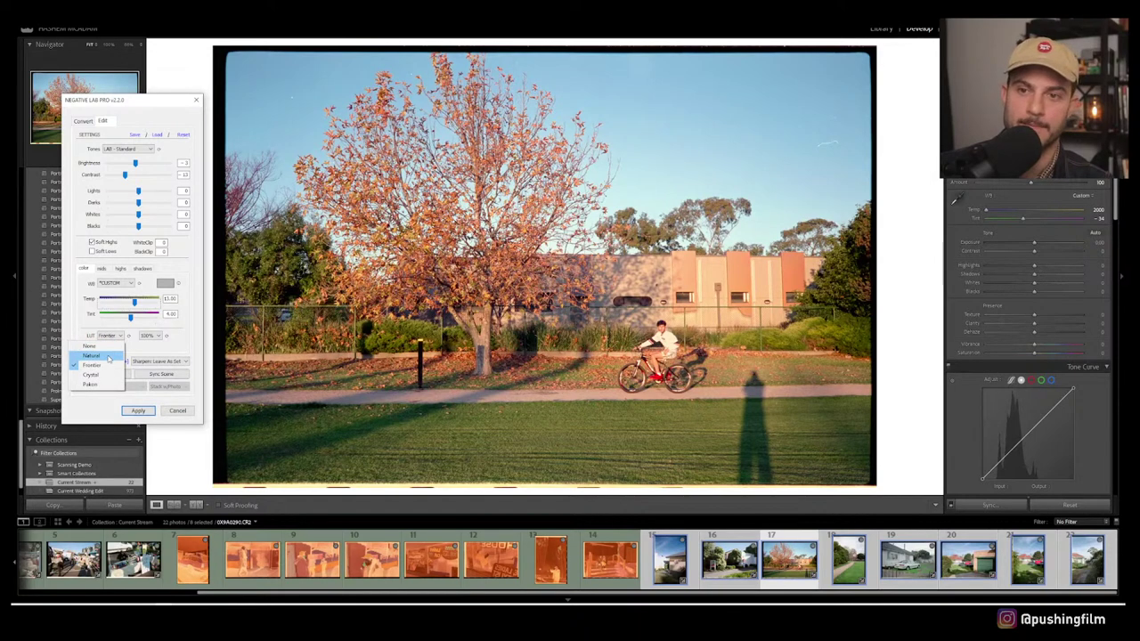
pyautogui.click(107, 356)
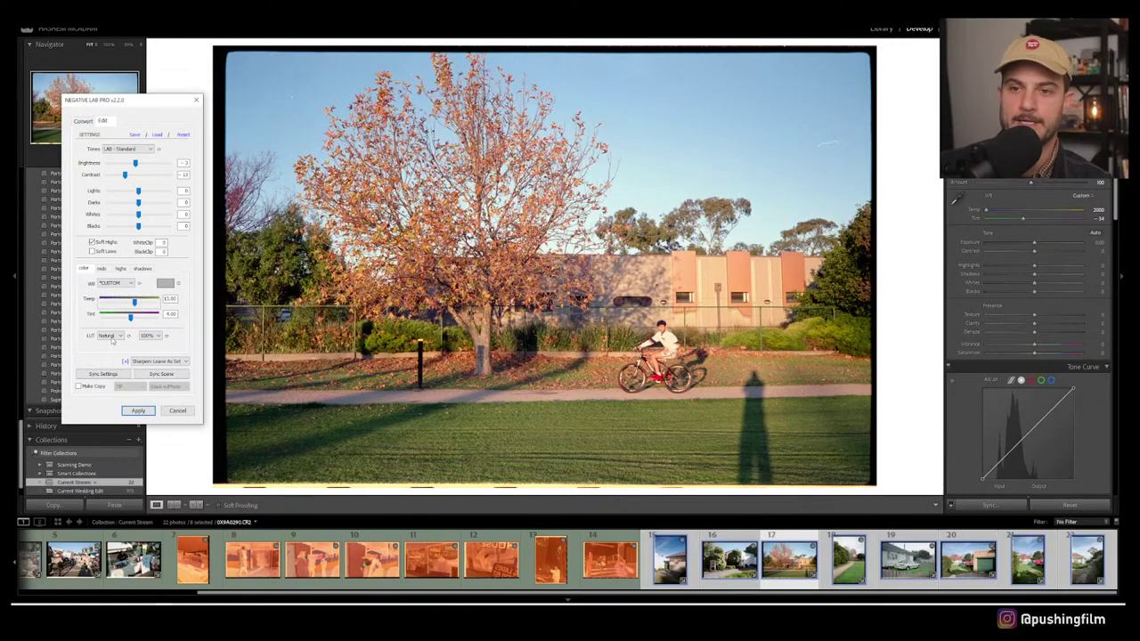
pyautogui.click(138, 411)
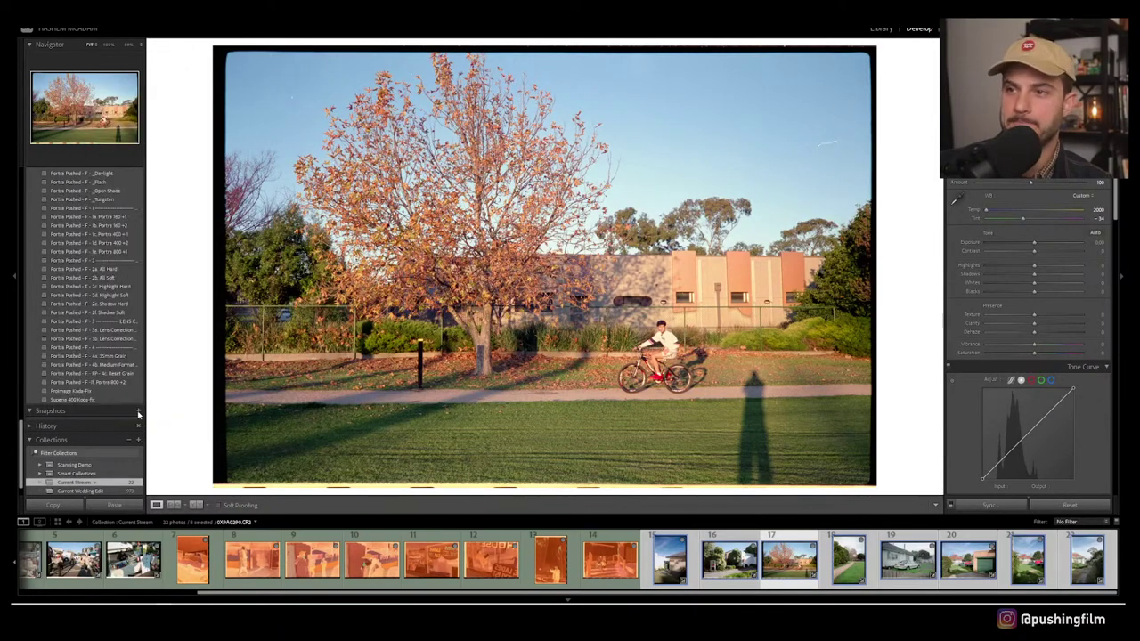
# Step: Return to the grid, reselect photos 15 to 22 and compare them in the Survey view
pyautogui.press('g')
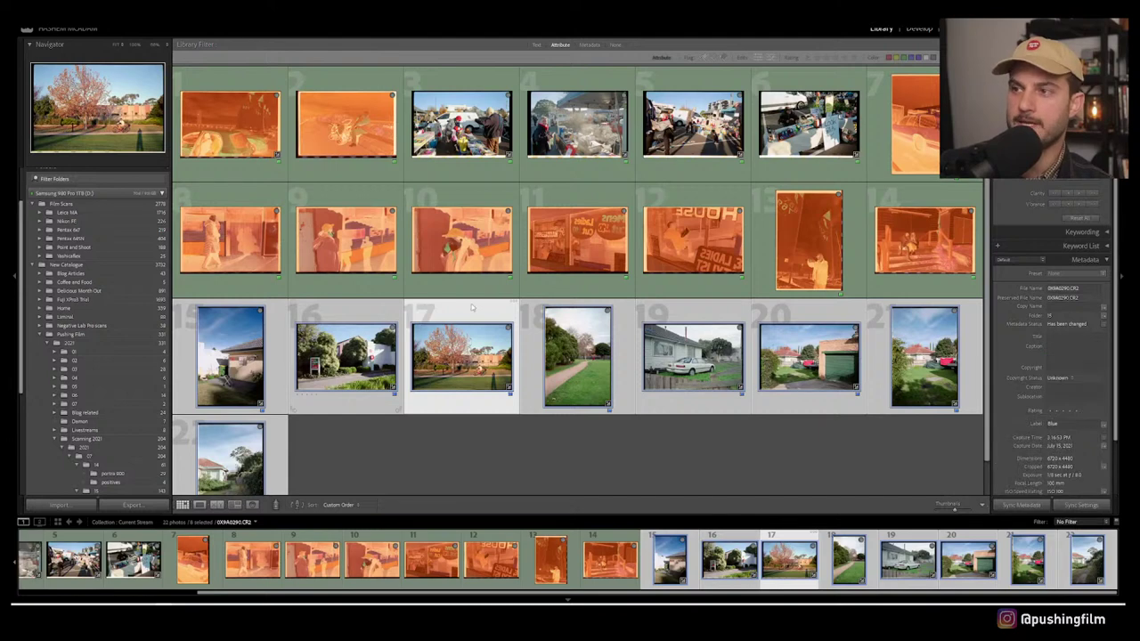
pyautogui.click(375, 434)
pyautogui.click(229, 356)
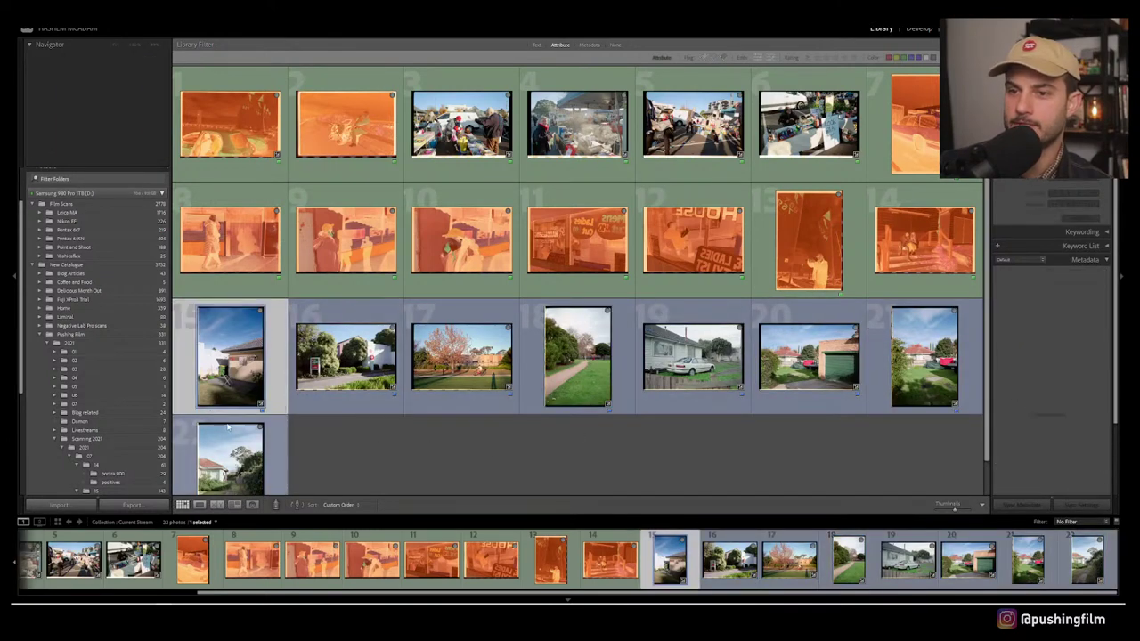
pyautogui.keyDown('shift'); pyautogui.click(227, 432); pyautogui.keyUp('shift')
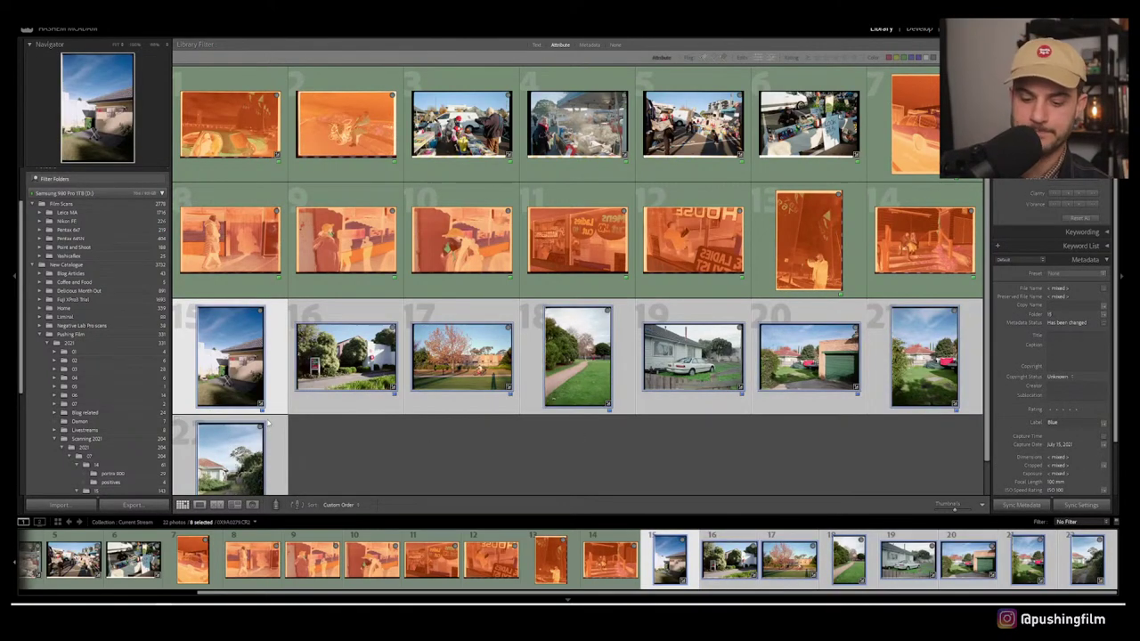
pyautogui.press('n')
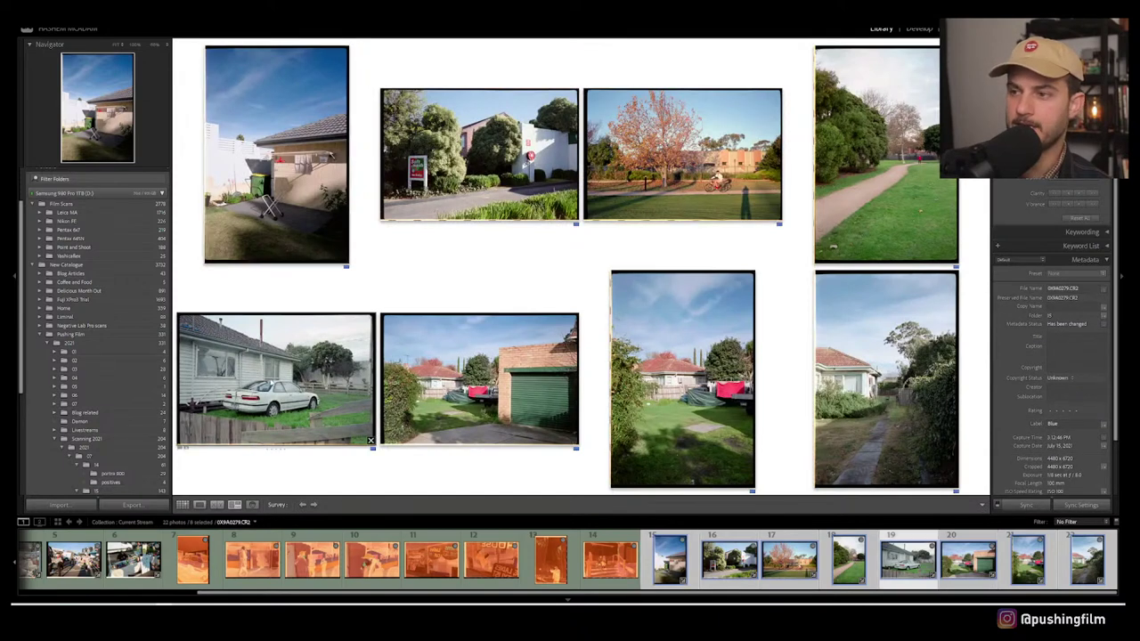
# Step: Leave the Survey view for the grid and clear the photo selection
pyautogui.keyDown('super'); pyautogui.click(892, 383); pyautogui.keyUp('super')
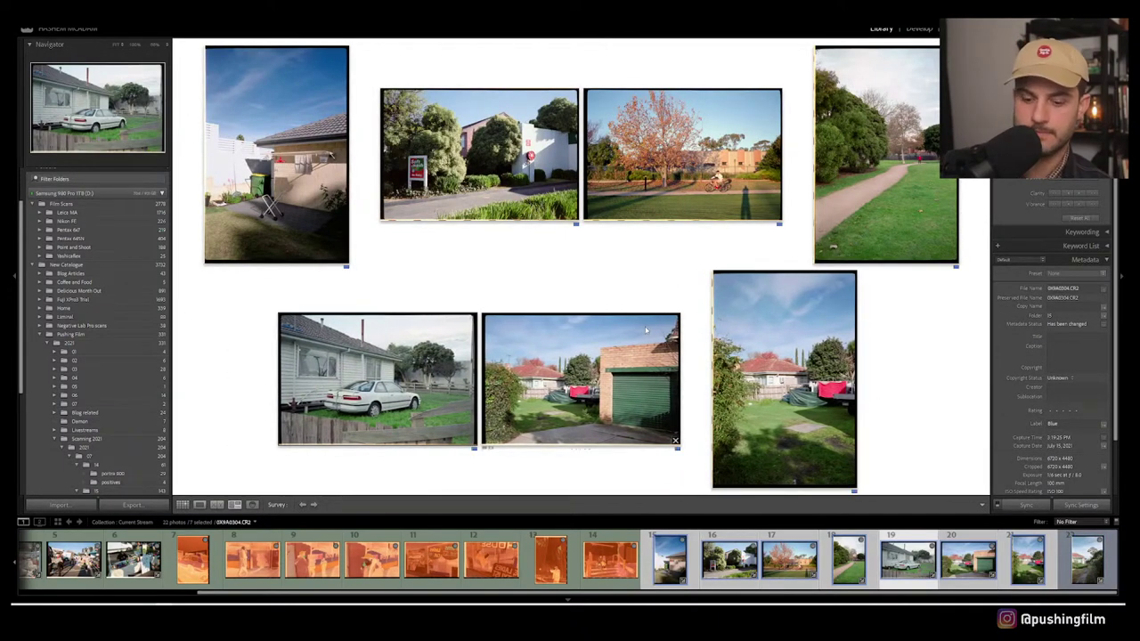
pyautogui.press('g')
pyautogui.click(588, 453)
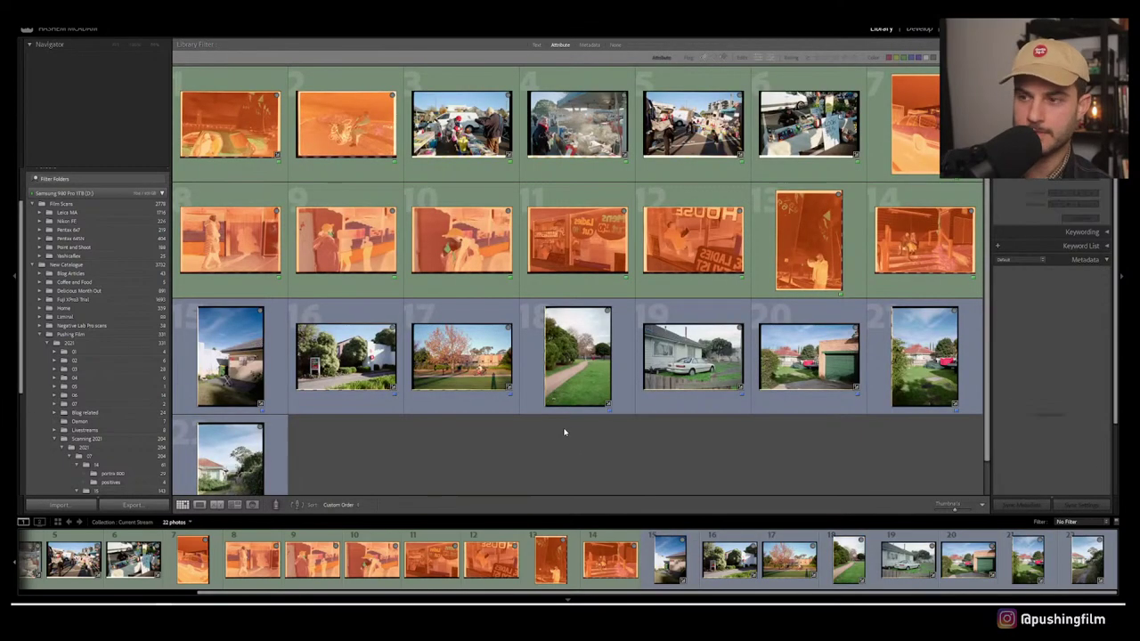
# Step: Compare photos 19 and 22 in the Survey view, open them in Negative Lab Pro and raise the contrast slightly
pyautogui.click(693, 356)
pyautogui.scroll(-1, 418, 430)
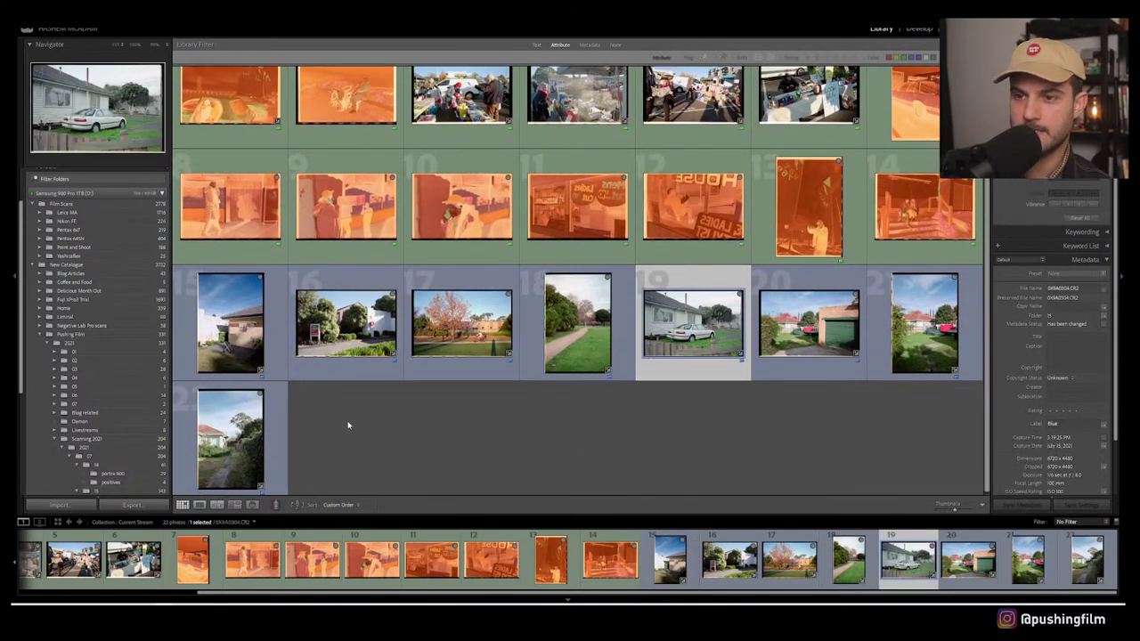
pyautogui.keyDown('ctrl'); pyautogui.click(234, 437); pyautogui.keyUp('ctrl')
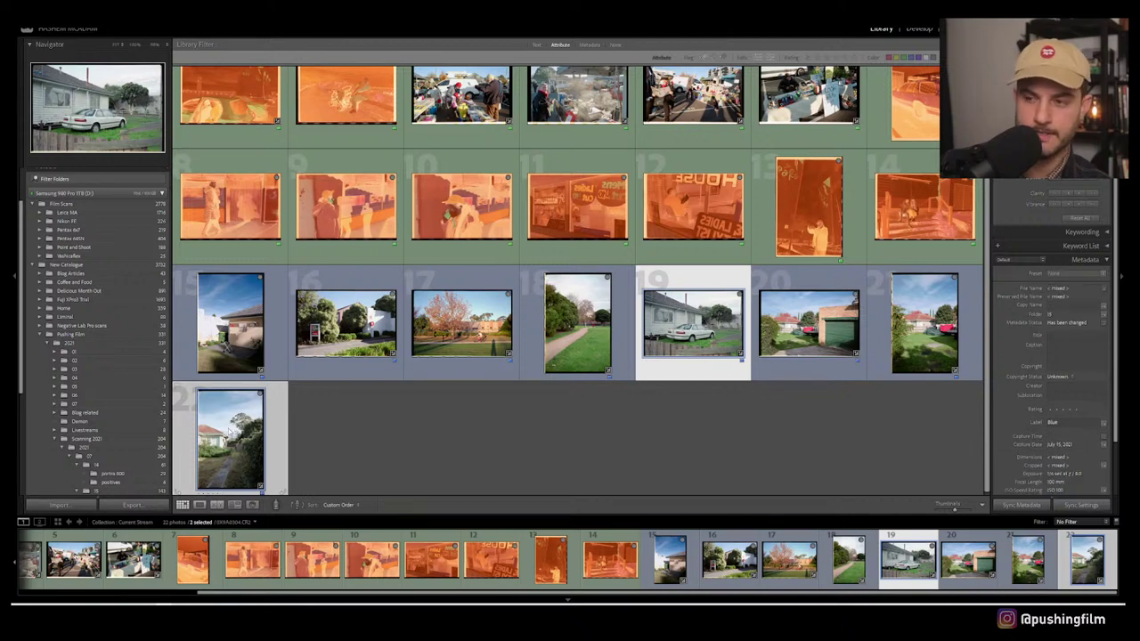
pyautogui.press('n')
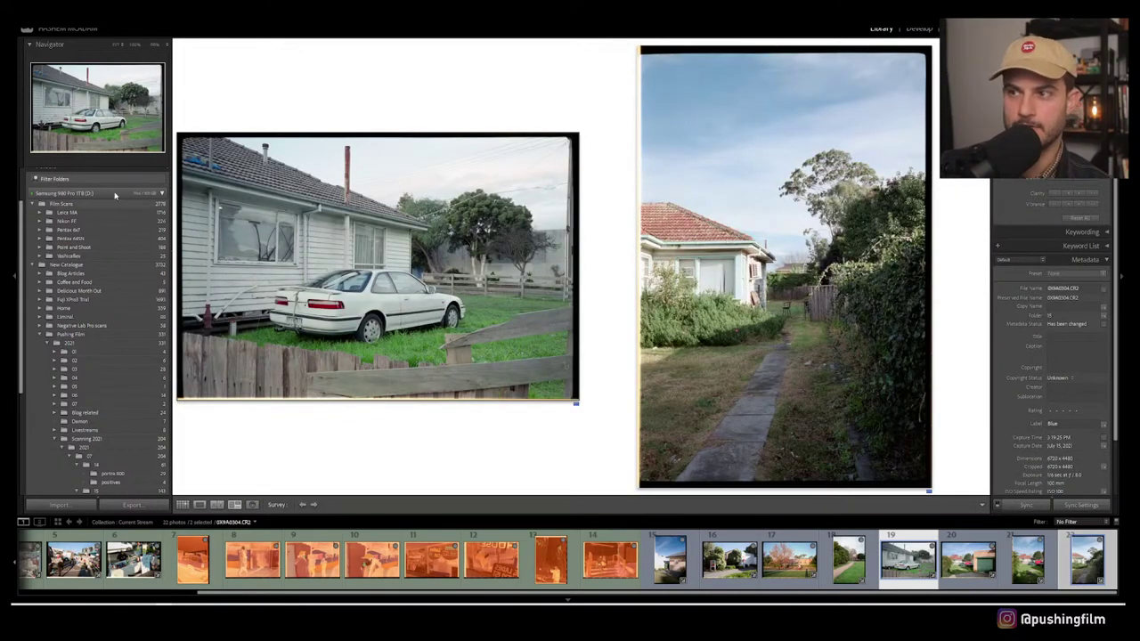
pyautogui.hotkey('ctrl', 'alt', 'shift', 'n')
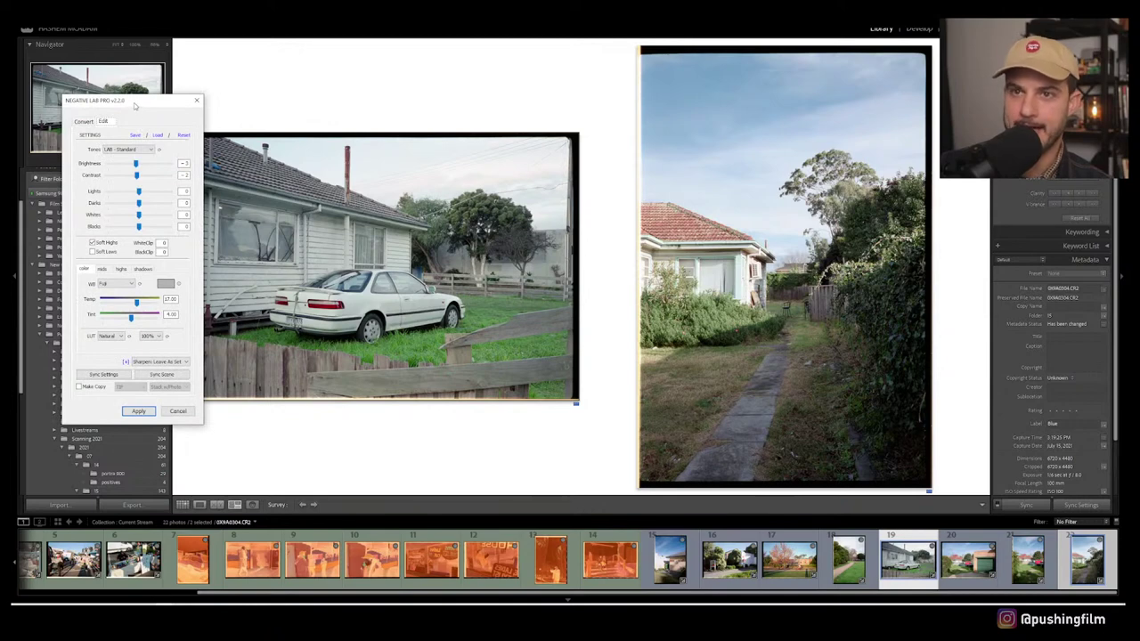
pyautogui.moveTo(138, 101); pyautogui.dragTo(121, 98)
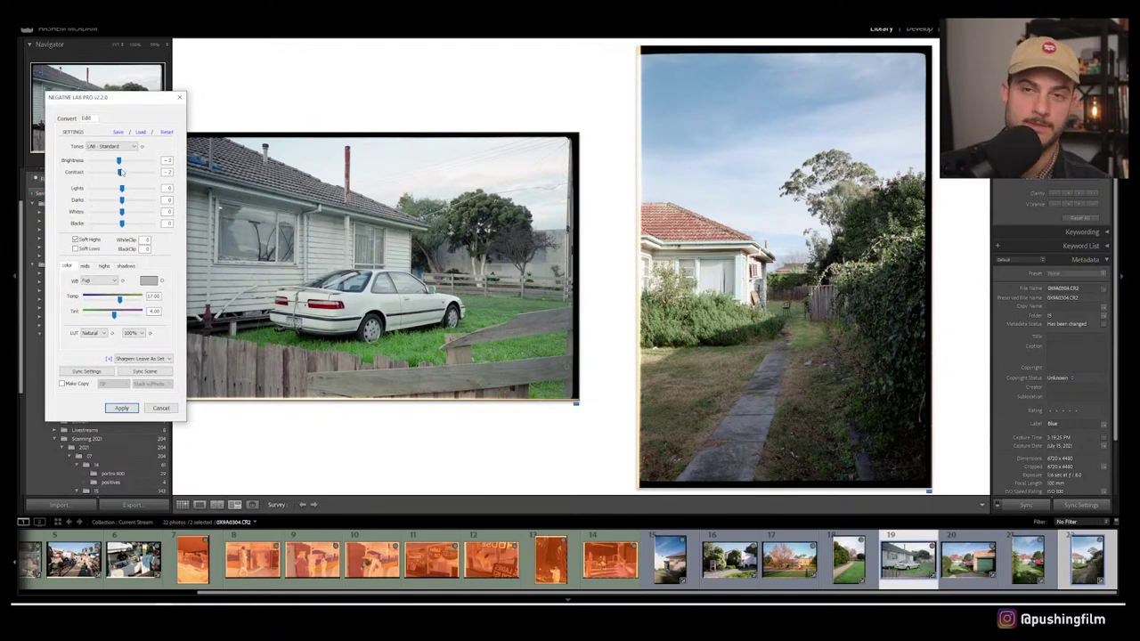
pyautogui.moveTo(121, 172)
pyautogui.mouseDown()
pyautogui.moveTo(134, 175)
pyautogui.moveTo(126, 171)
pyautogui.mouseUp()
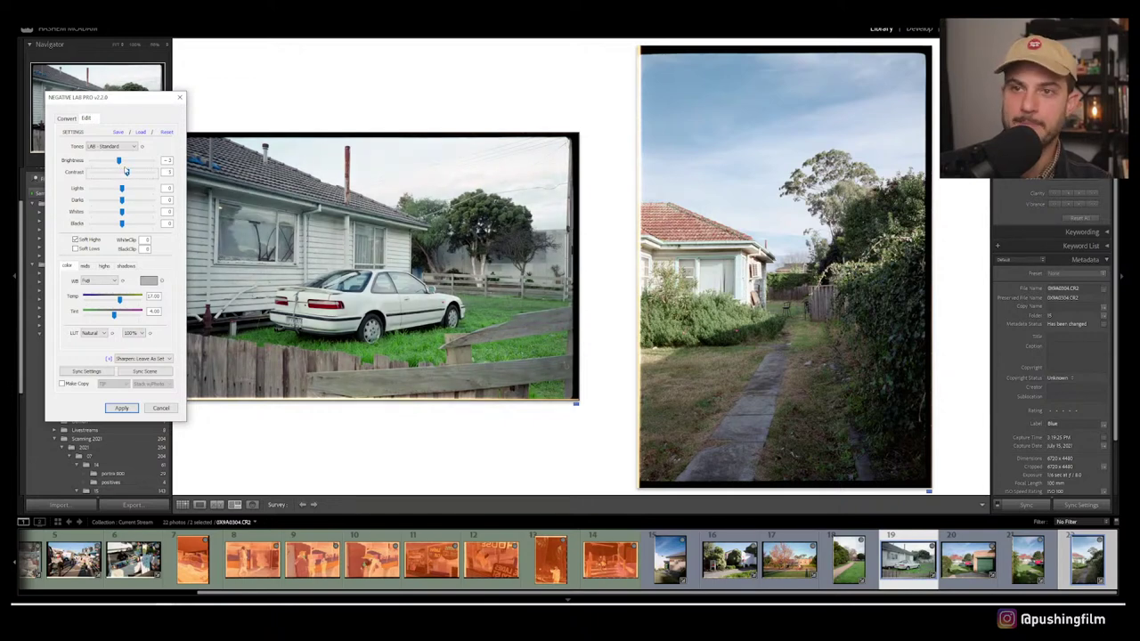
# Step: Try the Auto-Neutral white balance on the white car photo and switch back to Fuji
pyautogui.click(112, 283)
pyautogui.click(105, 300)
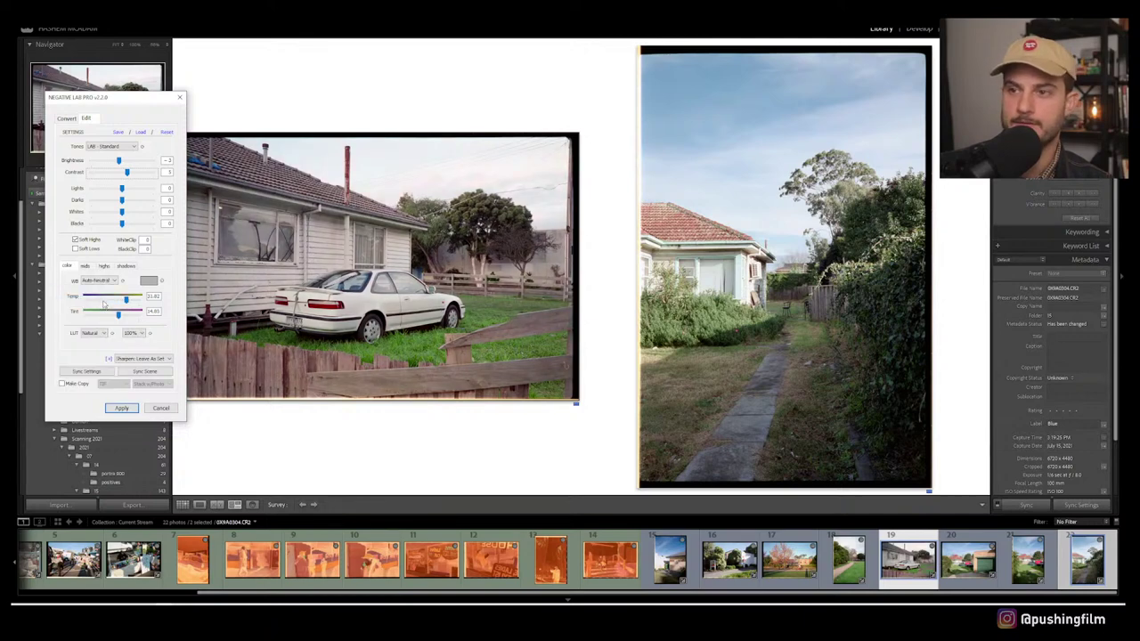
pyautogui.click(107, 281)
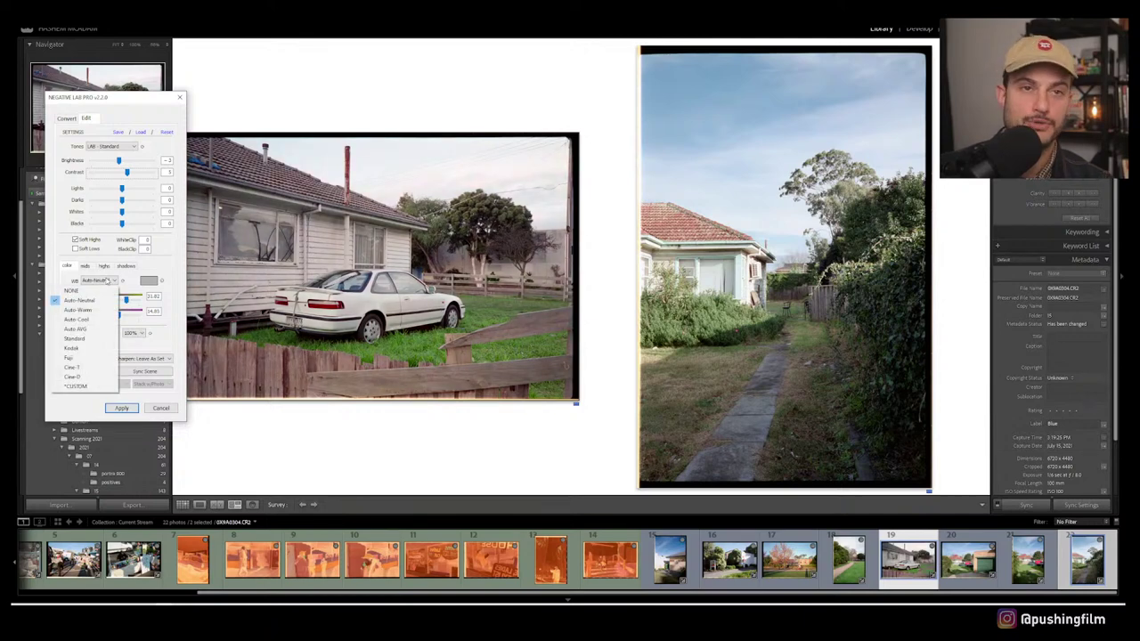
pyautogui.click(95, 357)
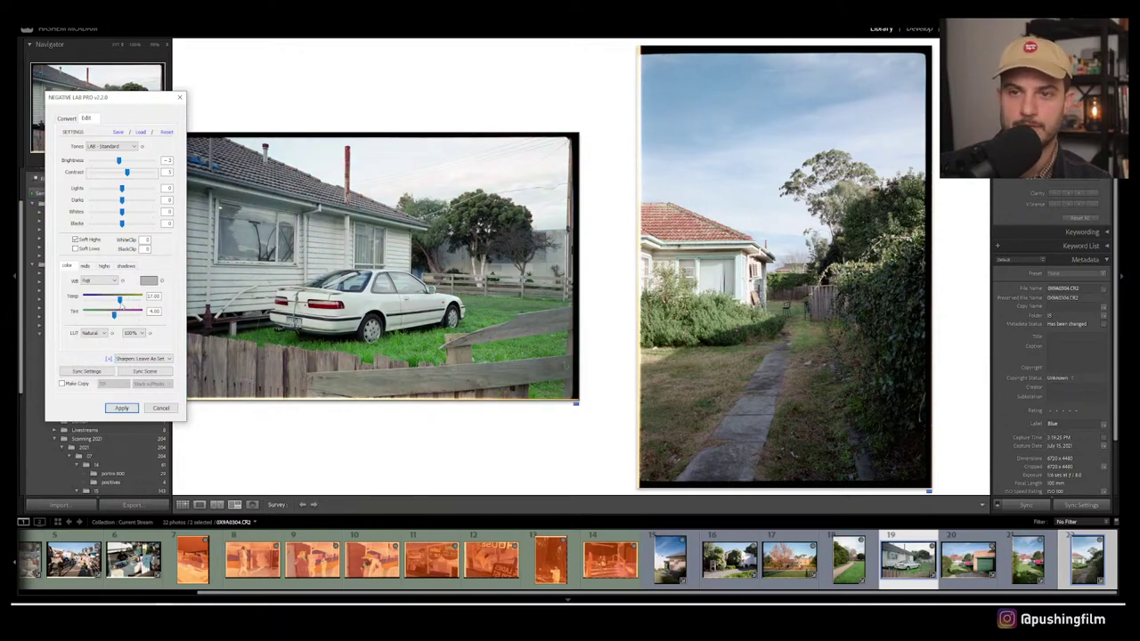
# Step: Fine-tune the car photo's white balance, set brightness to 1, raise contrast, lower darks, and sync and apply the settings to both photos
pyautogui.moveTo(120, 301); pyautogui.dragTo(114, 318)
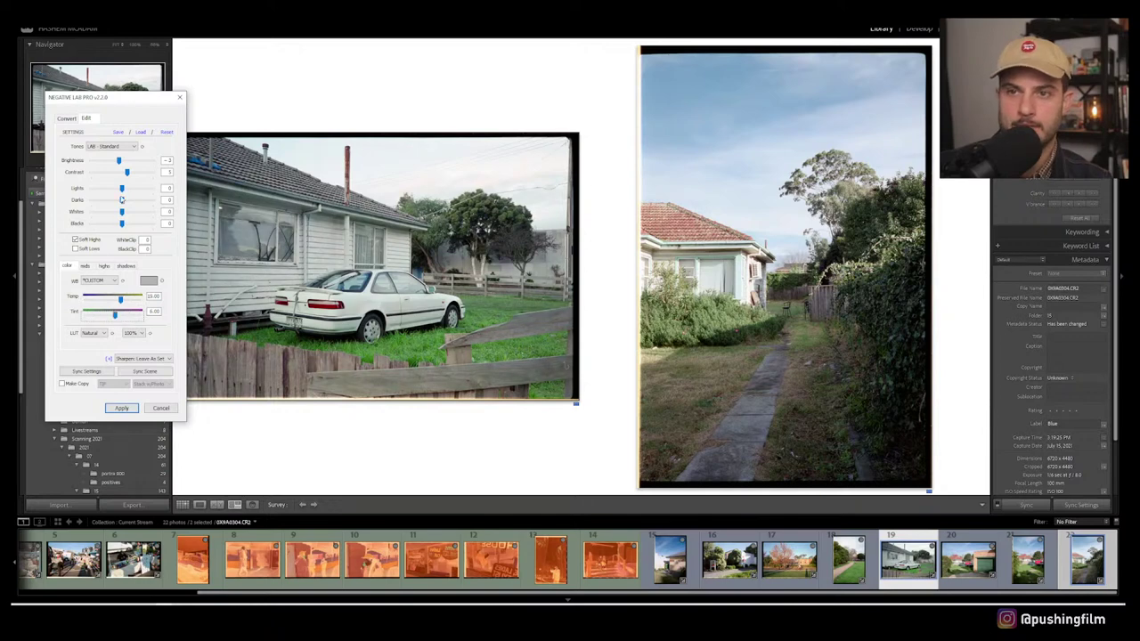
pyautogui.click(121, 162)
pyautogui.moveTo(120, 162); pyautogui.dragTo(123, 161)
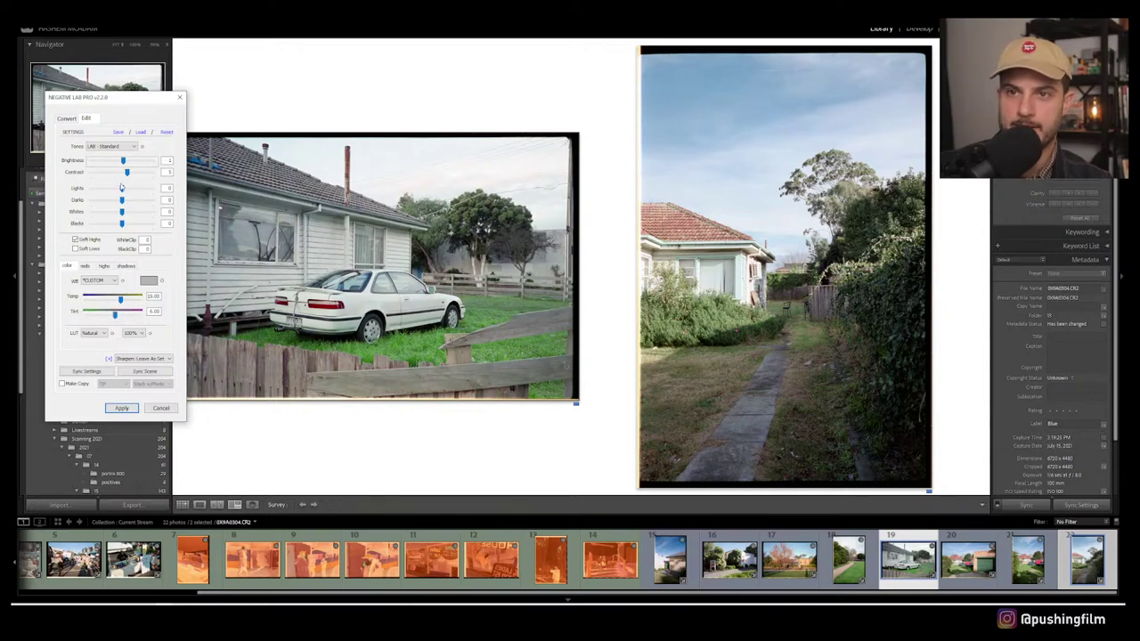
pyautogui.moveTo(121, 201); pyautogui.dragTo(119, 203)
pyautogui.click(129, 175)
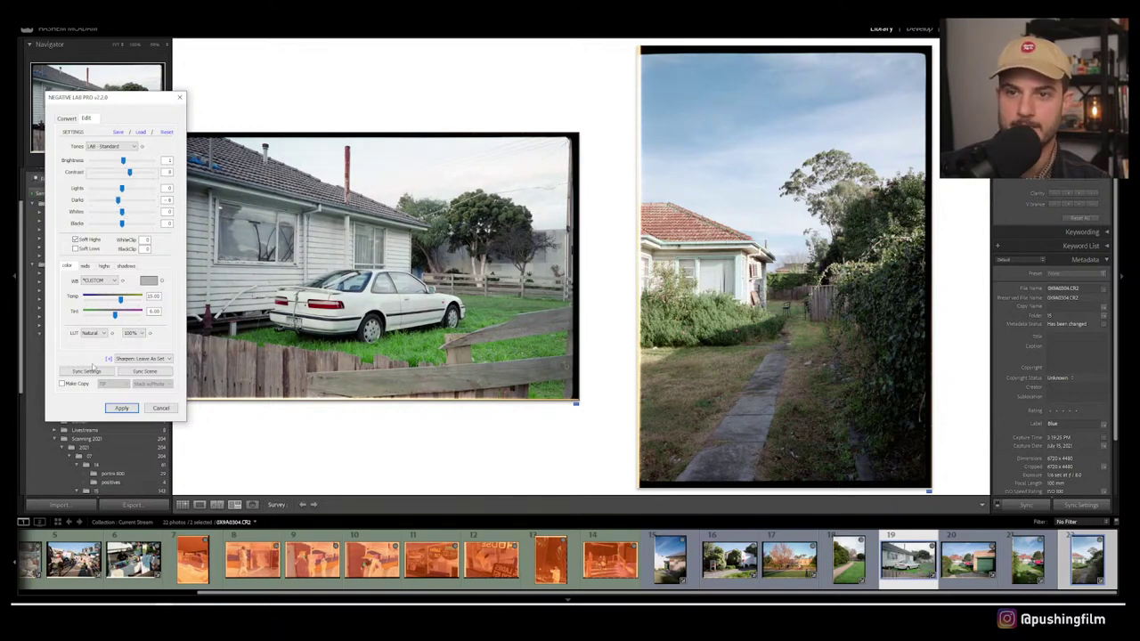
pyautogui.click(92, 372)
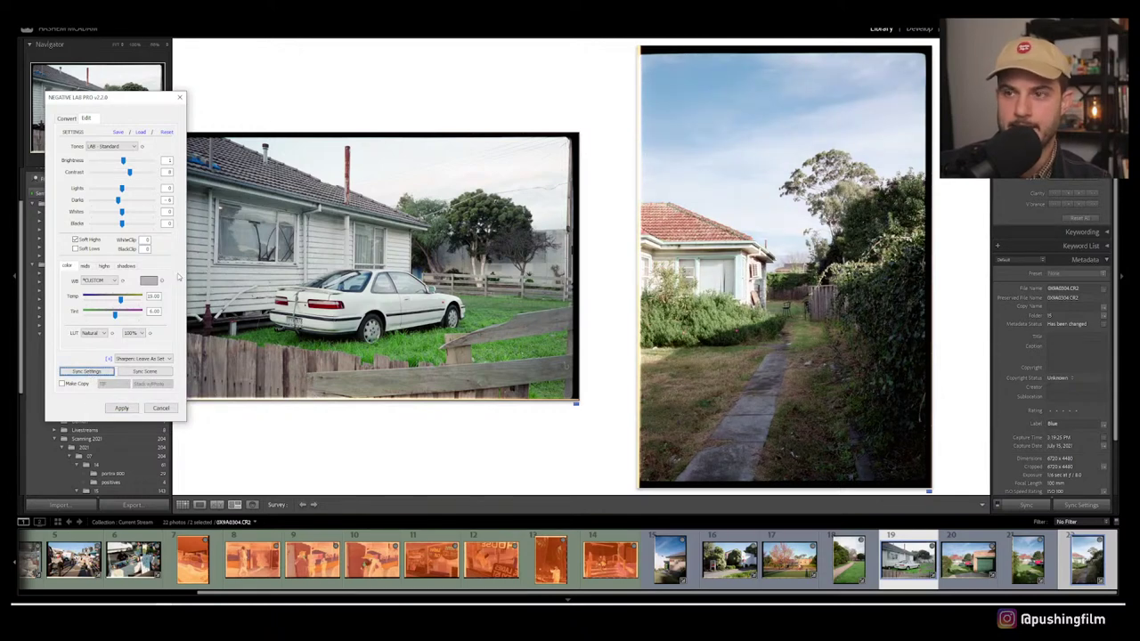
pyautogui.click(109, 408)
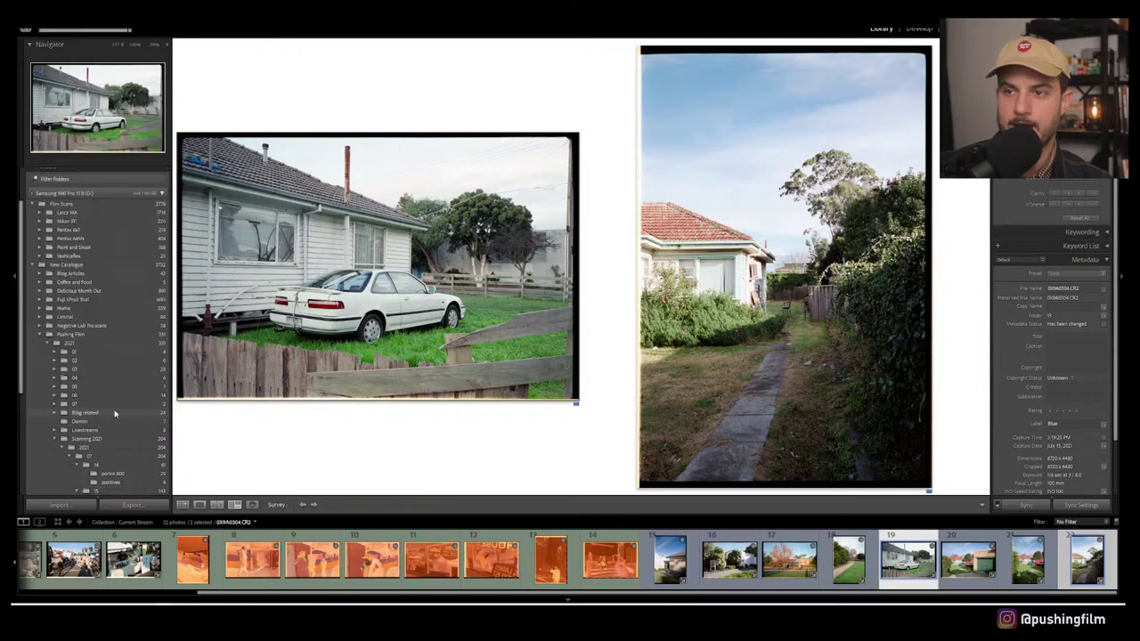
# Step: Select photos 15 to 22 together in the Survey view and open them in Negative Lab Pro
pyautogui.click(668, 556)
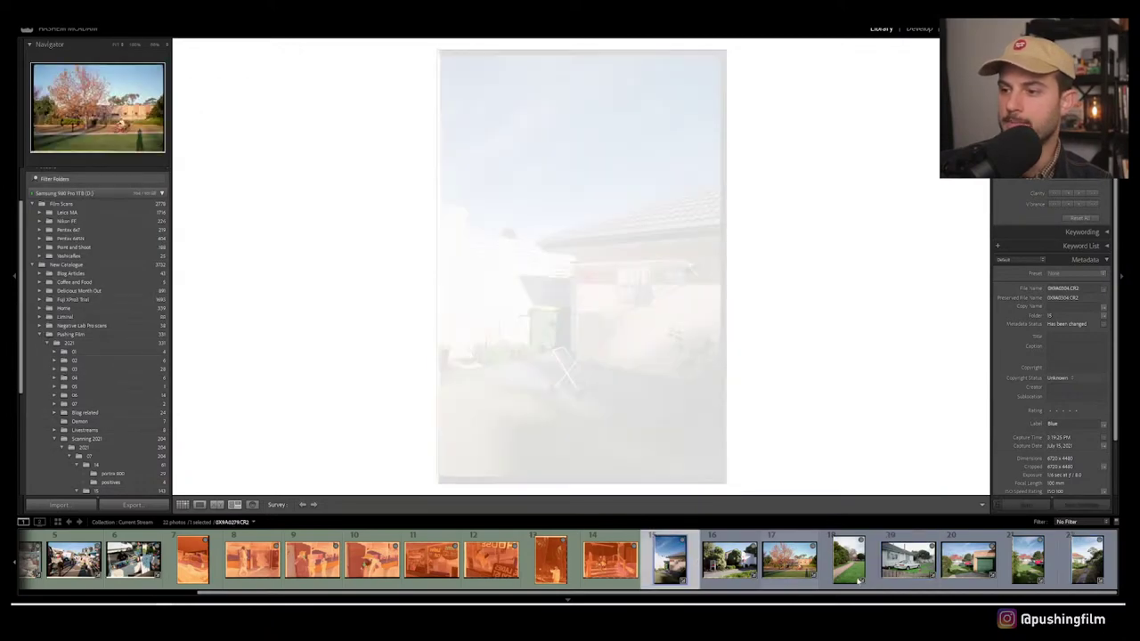
pyautogui.keyDown('shift'); pyautogui.click(1074, 570); pyautogui.keyUp('shift')
pyautogui.click(278, 155)
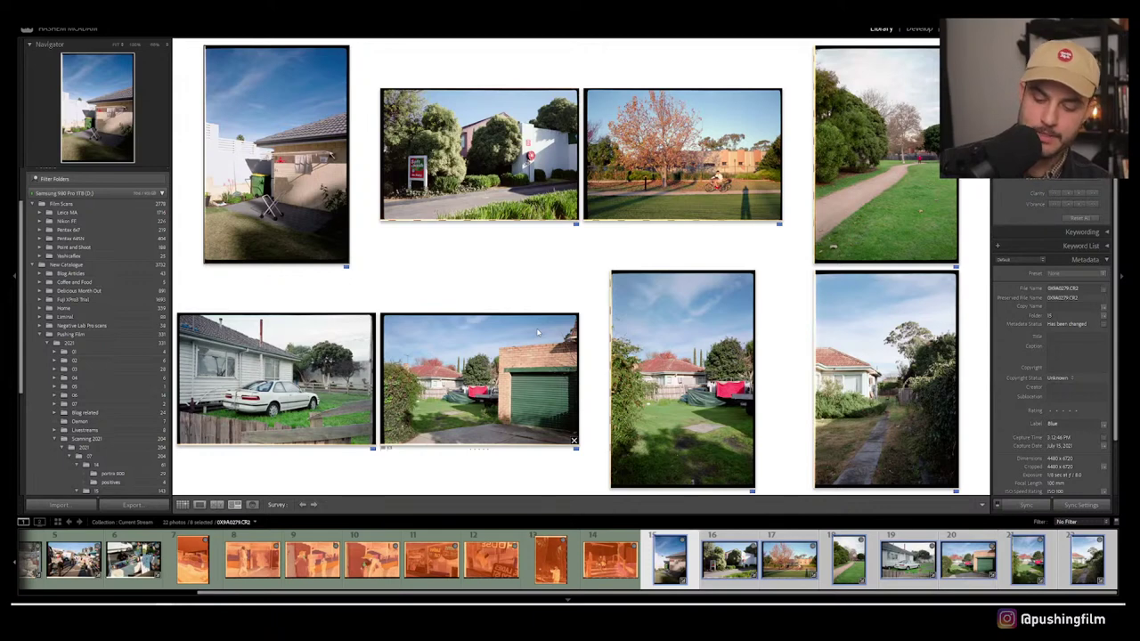
pyautogui.hotkey('ctrl', 'alt', 'shift', 'n')
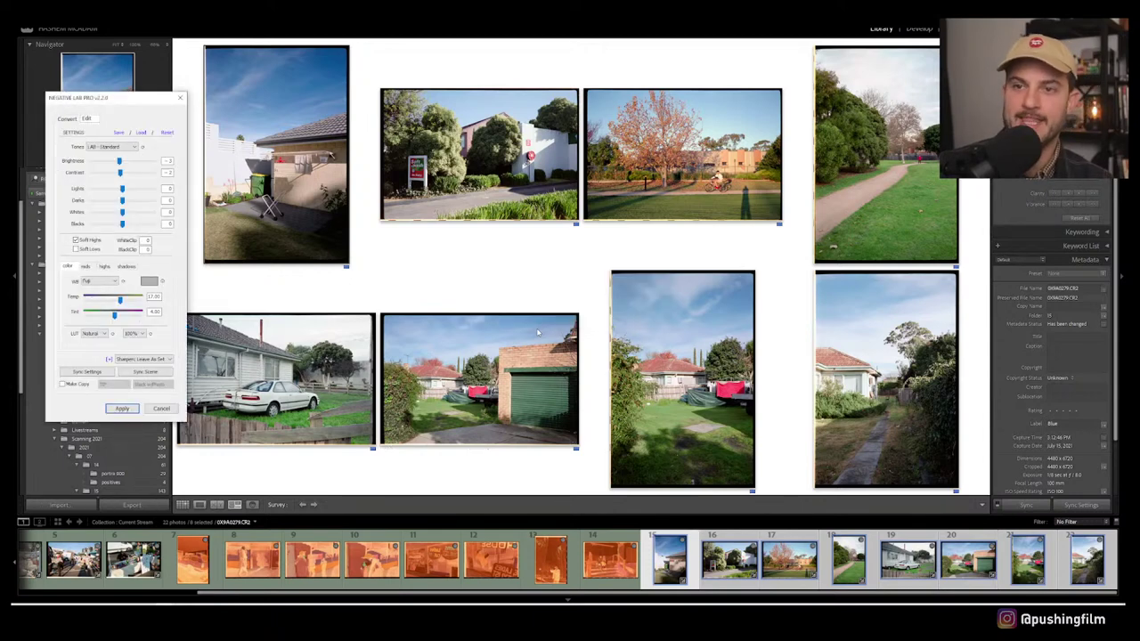
# Step: Make positive copies of the selected photos as JPG in an added subfolder and apply the conversion
pyautogui.click(63, 384)
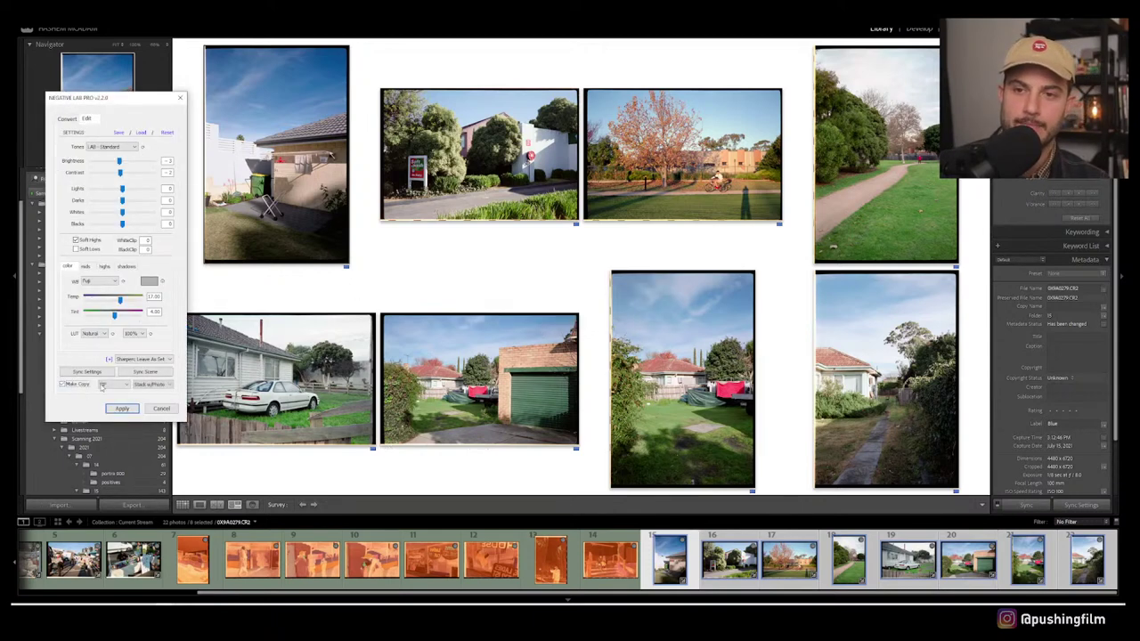
pyautogui.click(107, 386)
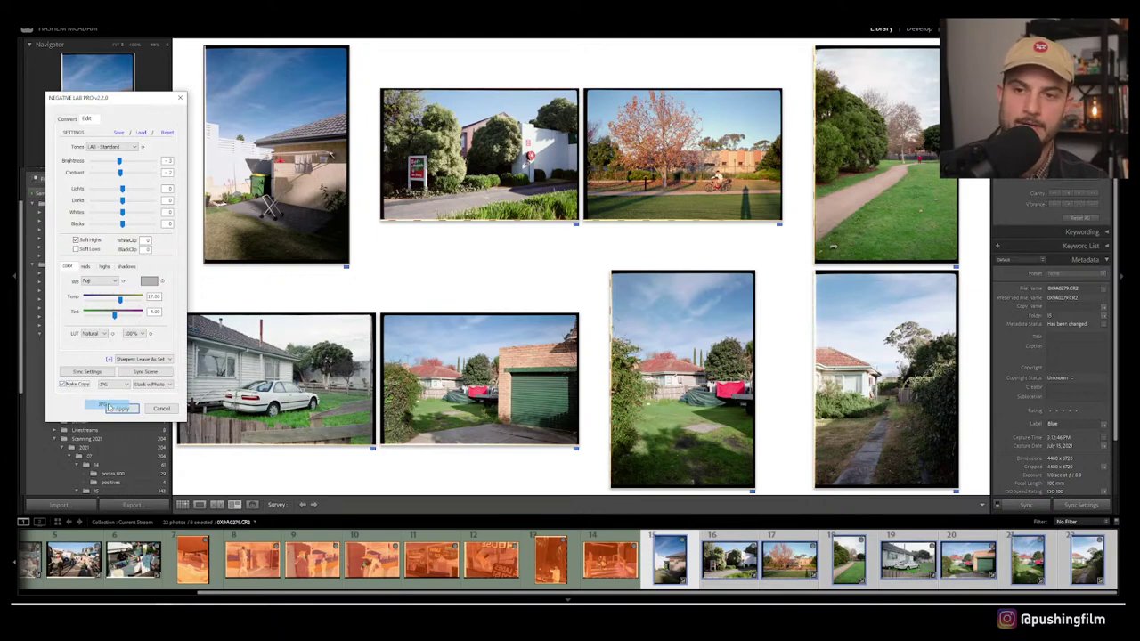
pyautogui.click(109, 407)
pyautogui.click(151, 383)
pyautogui.click(145, 403)
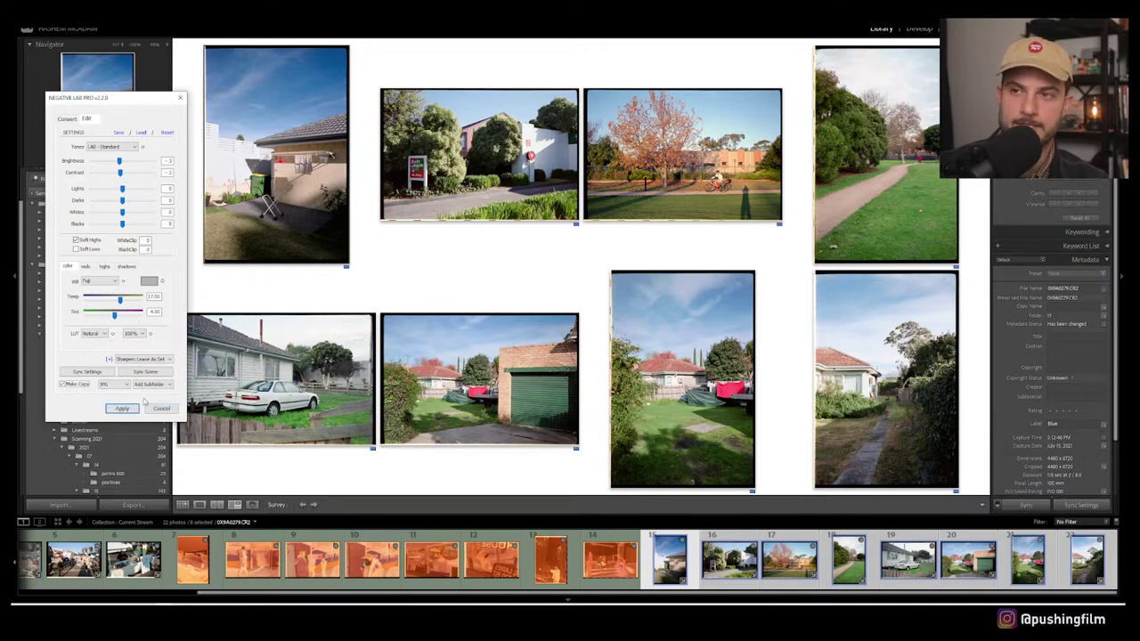
pyautogui.click(122, 409)
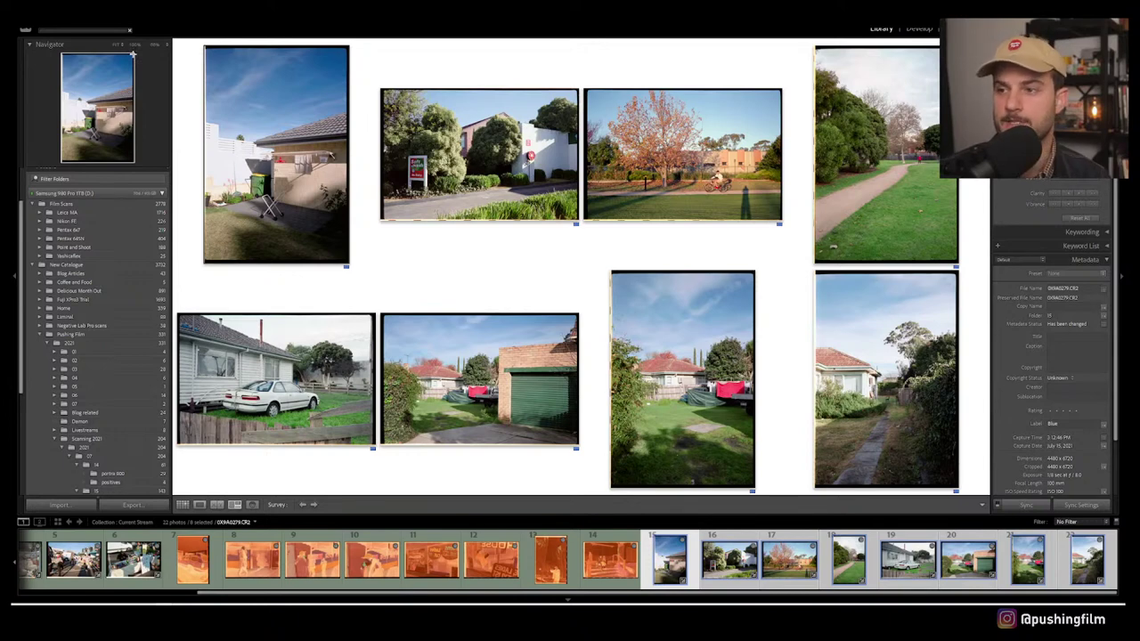
# Step: Open the positives folder inside folder 14 of the 2021 scans
pyautogui.scroll(-2, 98, 338)
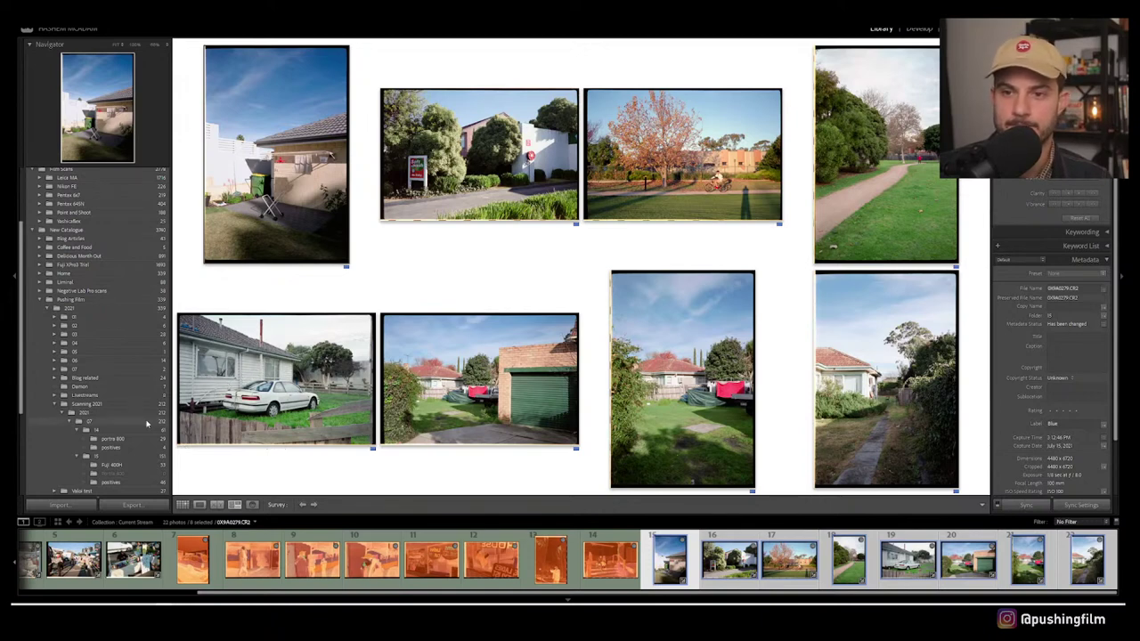
pyautogui.scroll(-2, 140, 436)
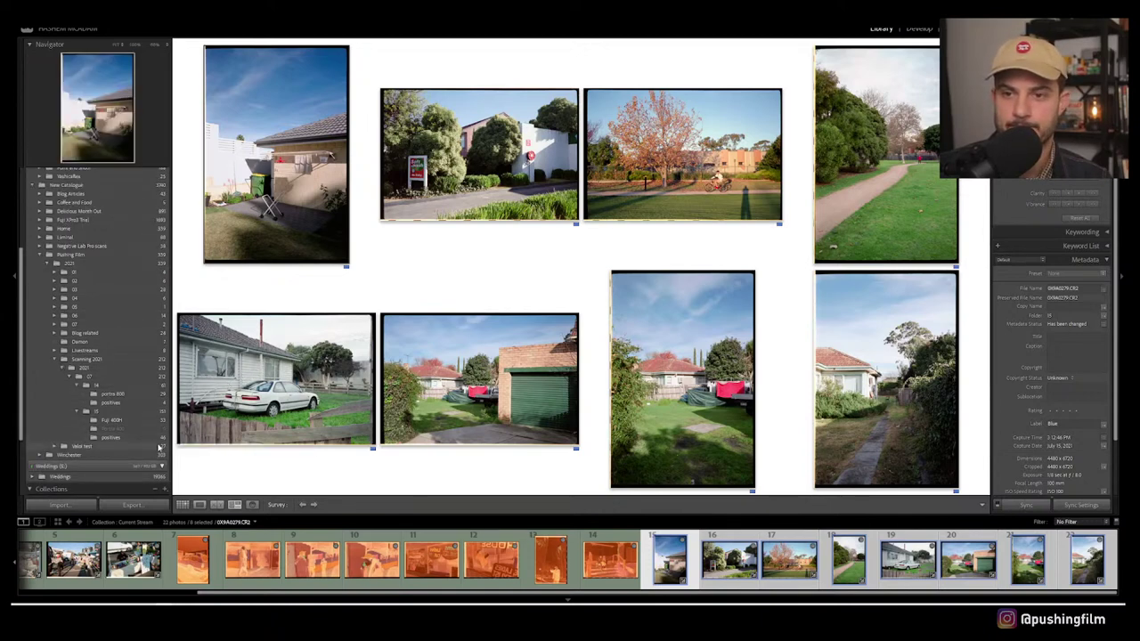
pyautogui.click(147, 402)
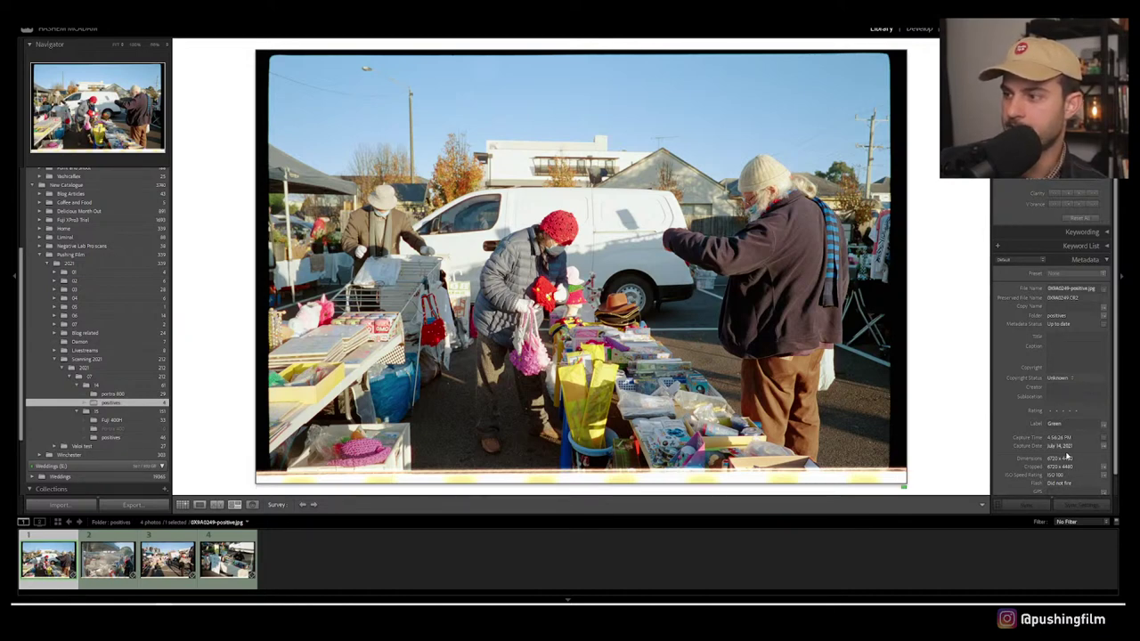
# Step: Open the first market positive in Develop and lower its highlights slightly
pyautogui.click(919, 29)
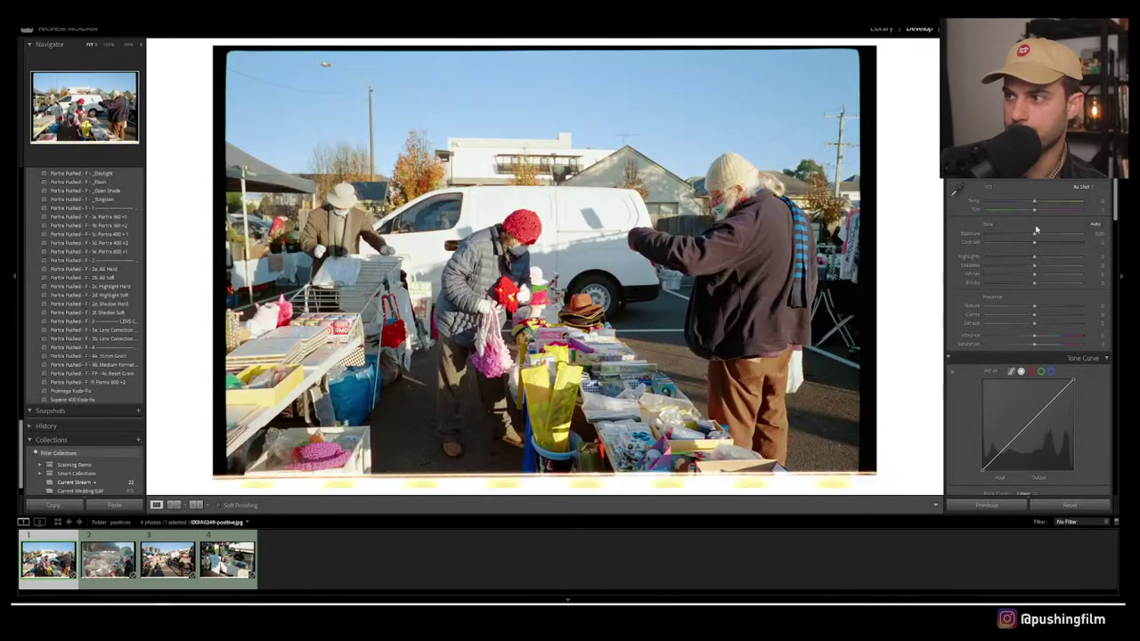
pyautogui.moveTo(1036, 230)
pyautogui.mouseDown()
pyautogui.moveTo(1023, 234)
pyautogui.moveTo(1053, 234)
pyautogui.moveTo(1035, 235)
pyautogui.mouseUp()
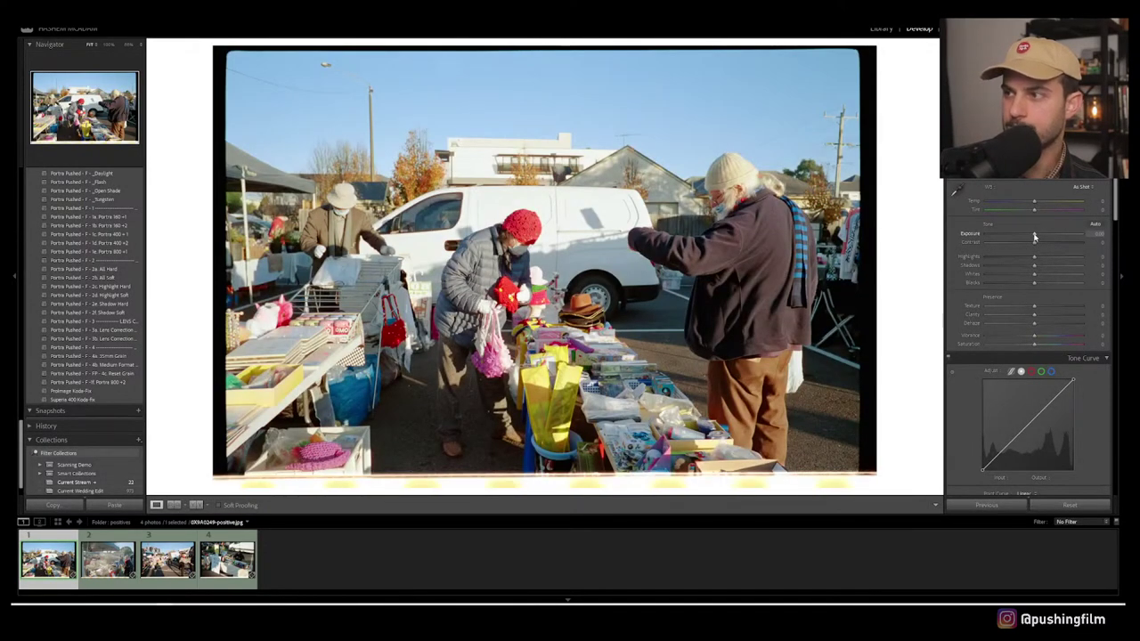
pyautogui.moveTo(1033, 258); pyautogui.dragTo(1028, 257)
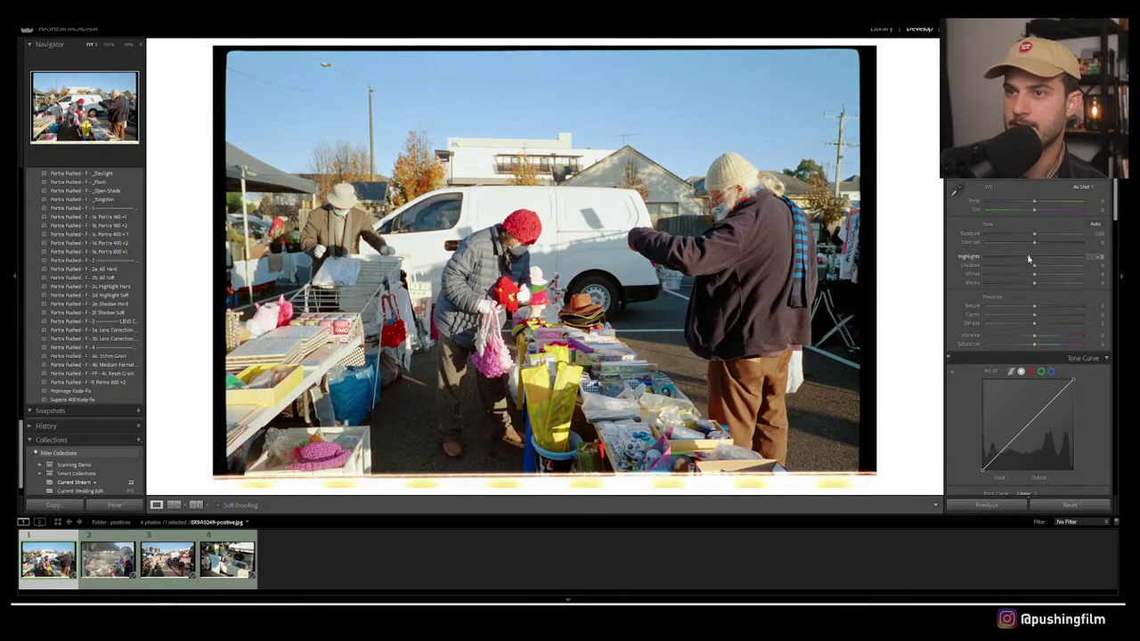
# Step: Examine the market positive at 100%, checking detail in the man's beanie, the white van and the knitted goods, and return to the full view
pyautogui.click(777, 153)
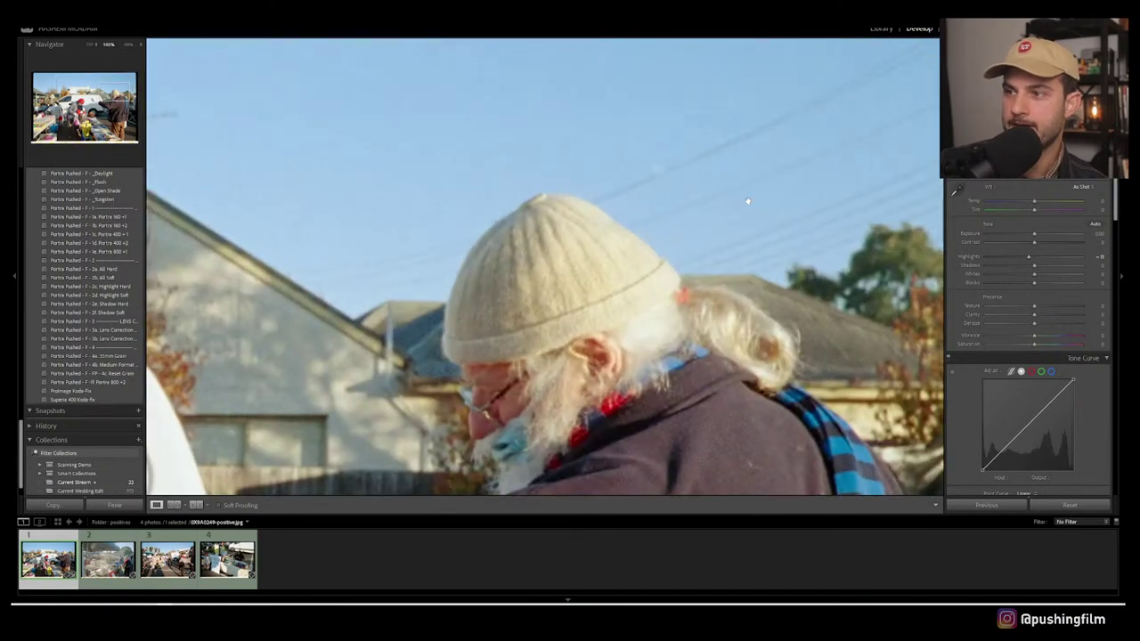
pyautogui.moveTo(747, 202); pyautogui.dragTo(746, 160)
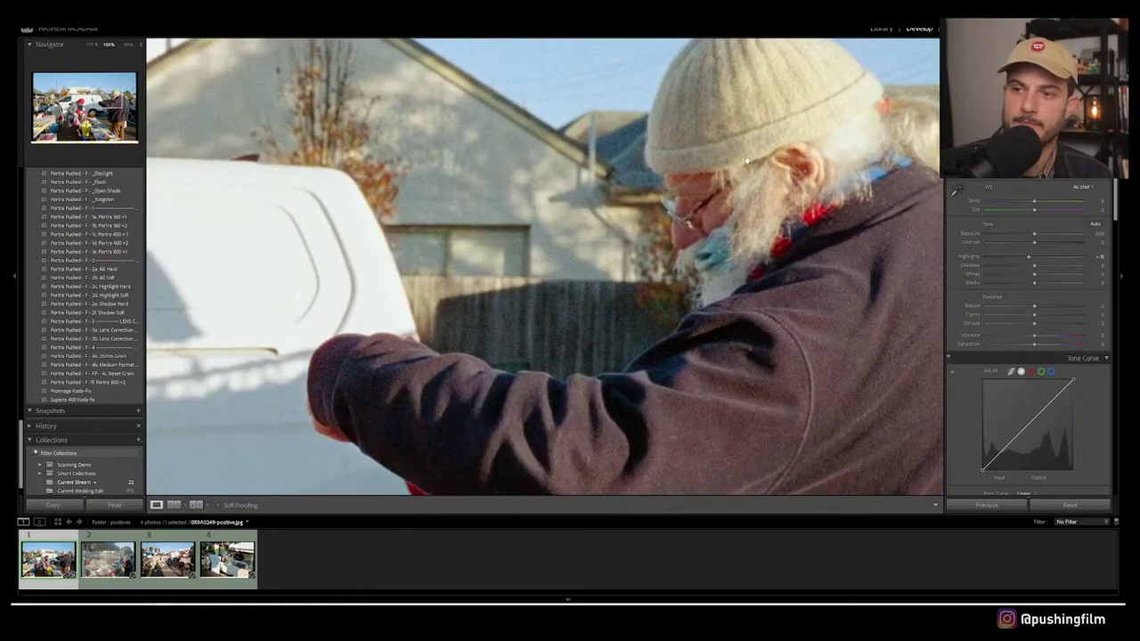
pyautogui.moveTo(187, 239); pyautogui.dragTo(557, 292)
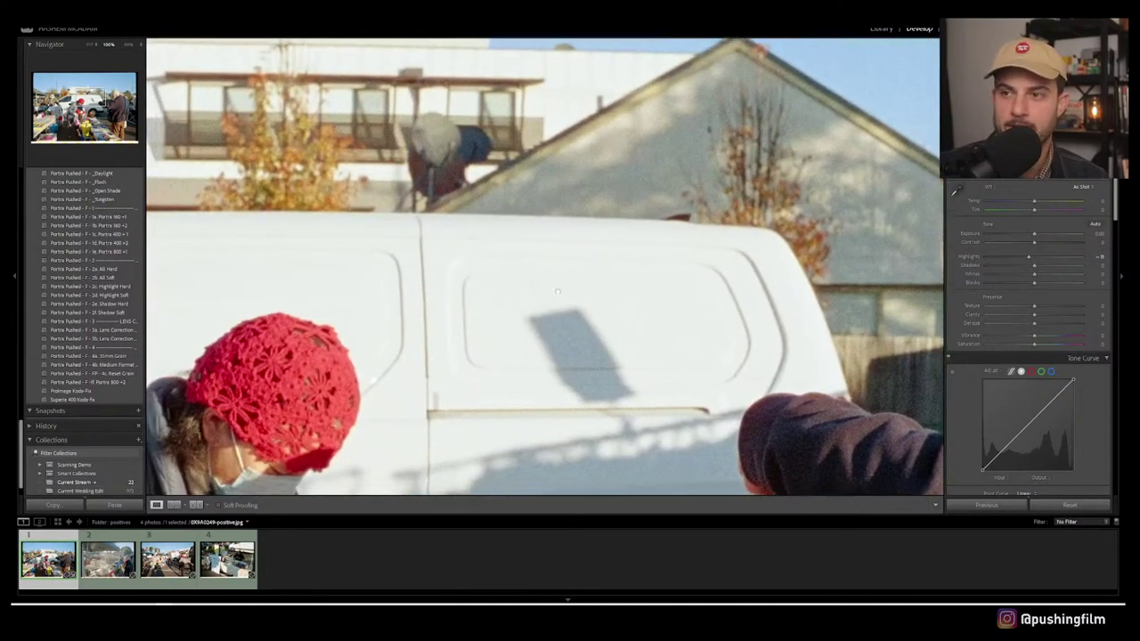
pyautogui.moveTo(403, 424); pyautogui.dragTo(528, 309)
pyautogui.moveTo(477, 335); pyautogui.dragTo(584, 195)
pyautogui.moveTo(412, 328); pyautogui.dragTo(527, 236)
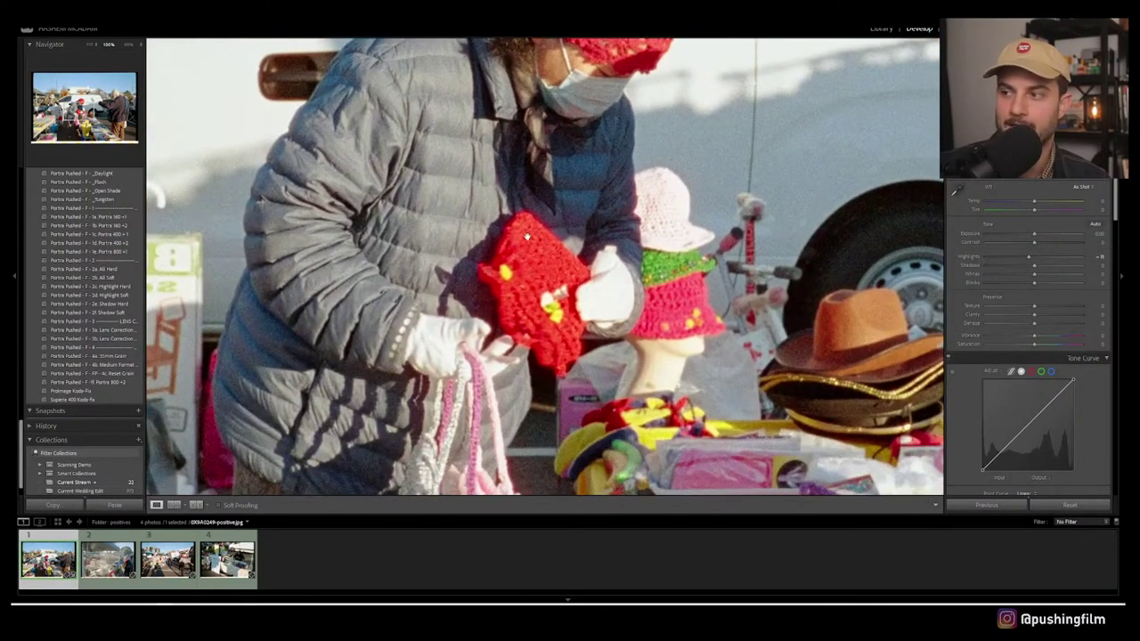
pyautogui.click(527, 236)
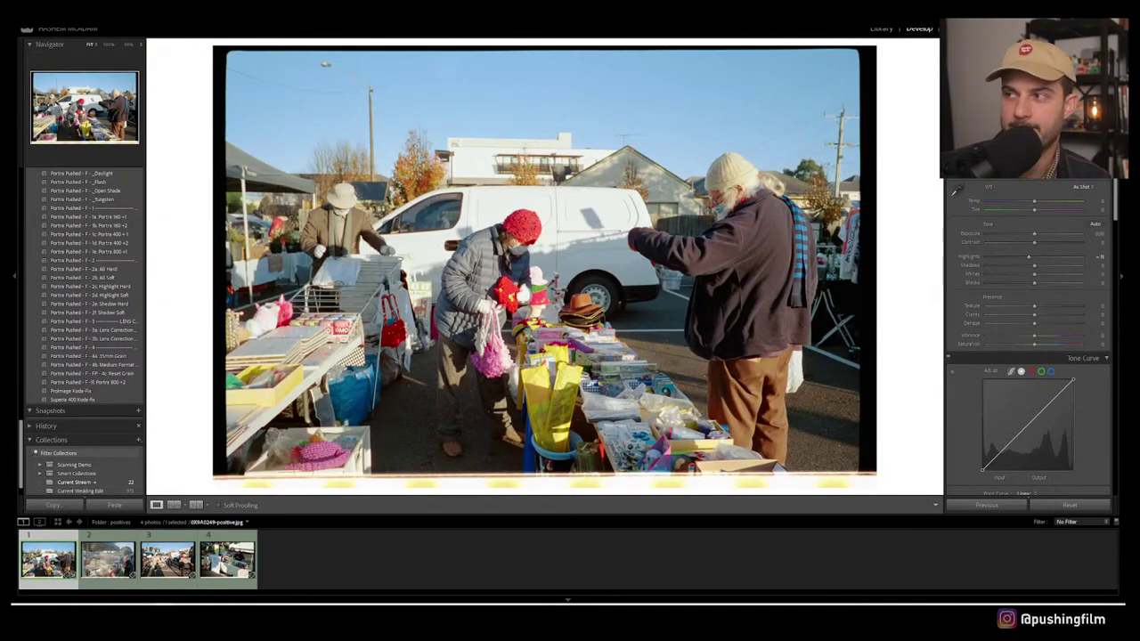
# Step: Apply the Negative Lab Frontier profile to the market positive and return to the basic adjustments
pyautogui.click(1103, 169)
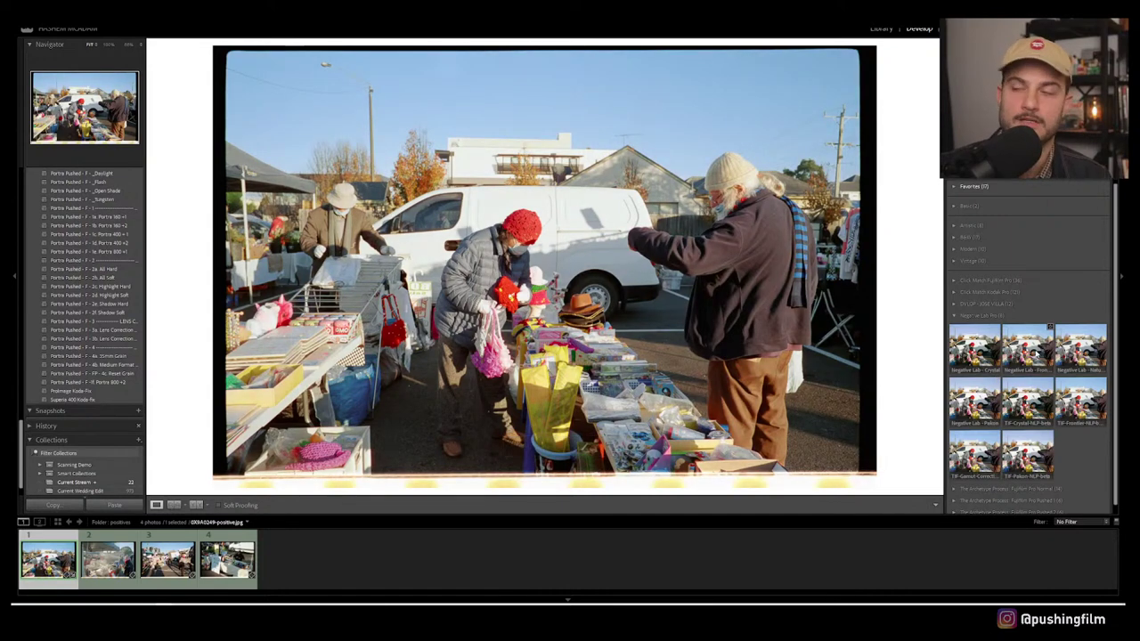
pyautogui.click(1042, 343)
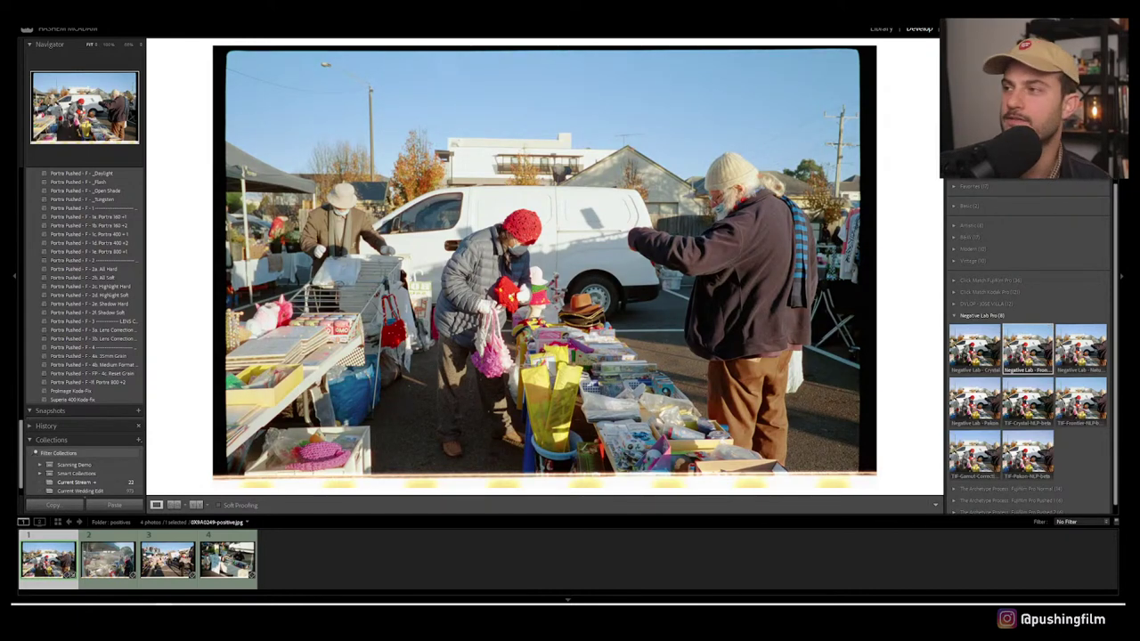
pyautogui.scroll(-5, 1012, 193)
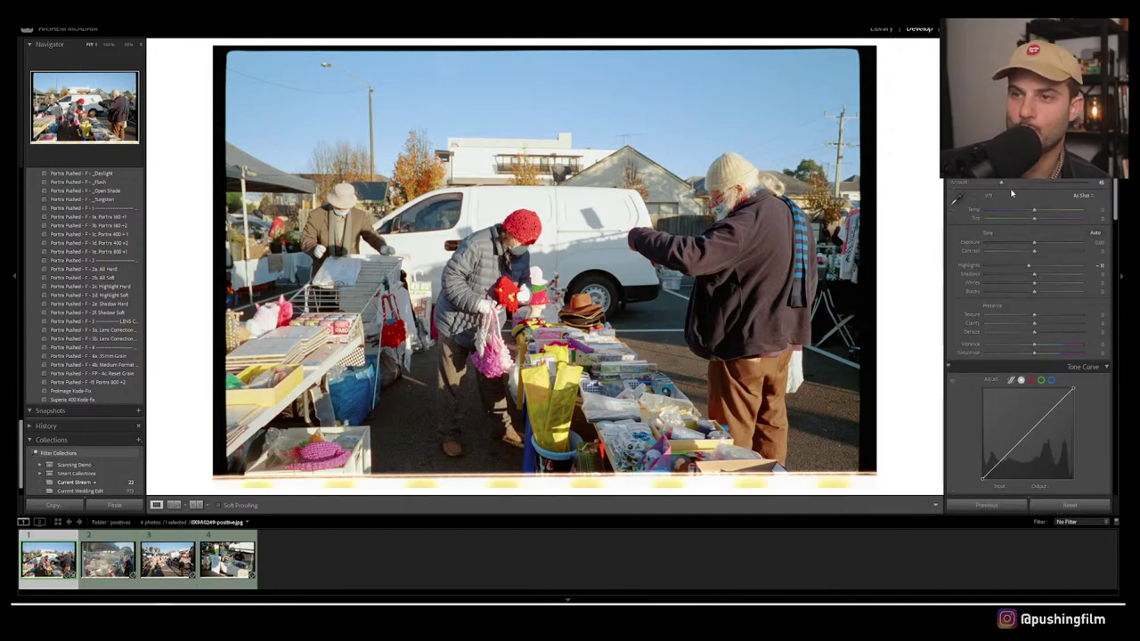
# Step: Remove the curly white hair mark from the brown-coated man's jacket with Spot Removal at 100% and return to the full view
pyautogui.click(352, 253)
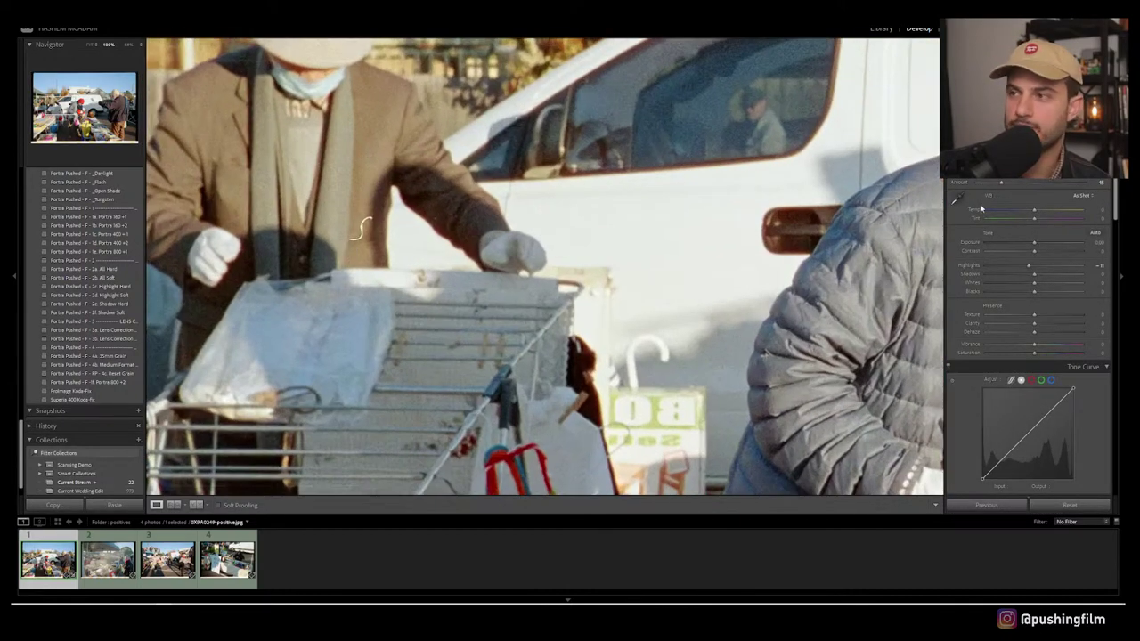
pyautogui.press('q')
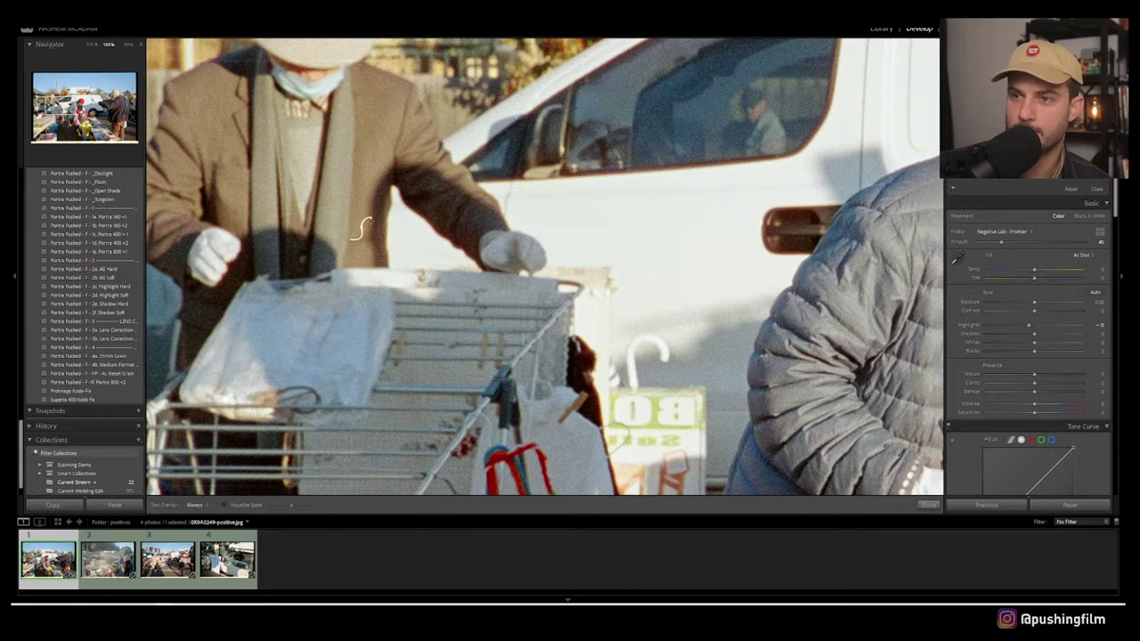
pyautogui.moveTo(370, 219)
pyautogui.mouseDown()
pyautogui.moveTo(353, 238)
pyautogui.moveTo(363, 245)
pyautogui.mouseUp()
pyautogui.press('q')
pyautogui.click(688, 260)
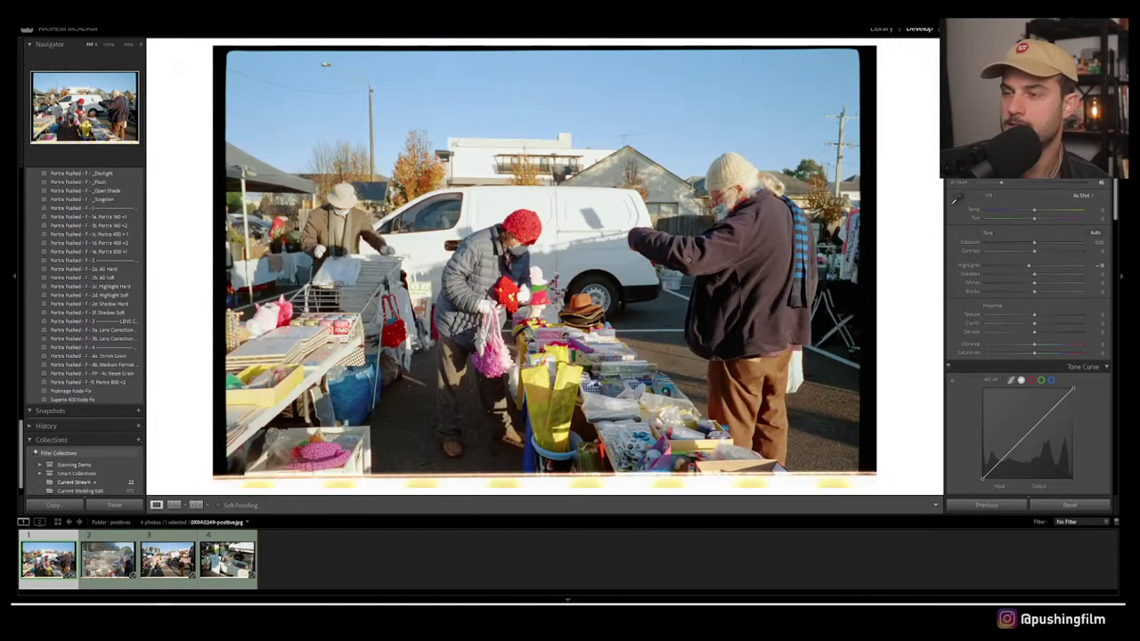
# Step: Raise the market positive's sharpening amount to 32 and check the stall's red knitted bag and surrounding detail at 100%
pyautogui.scroll(-15, 1021, 370)
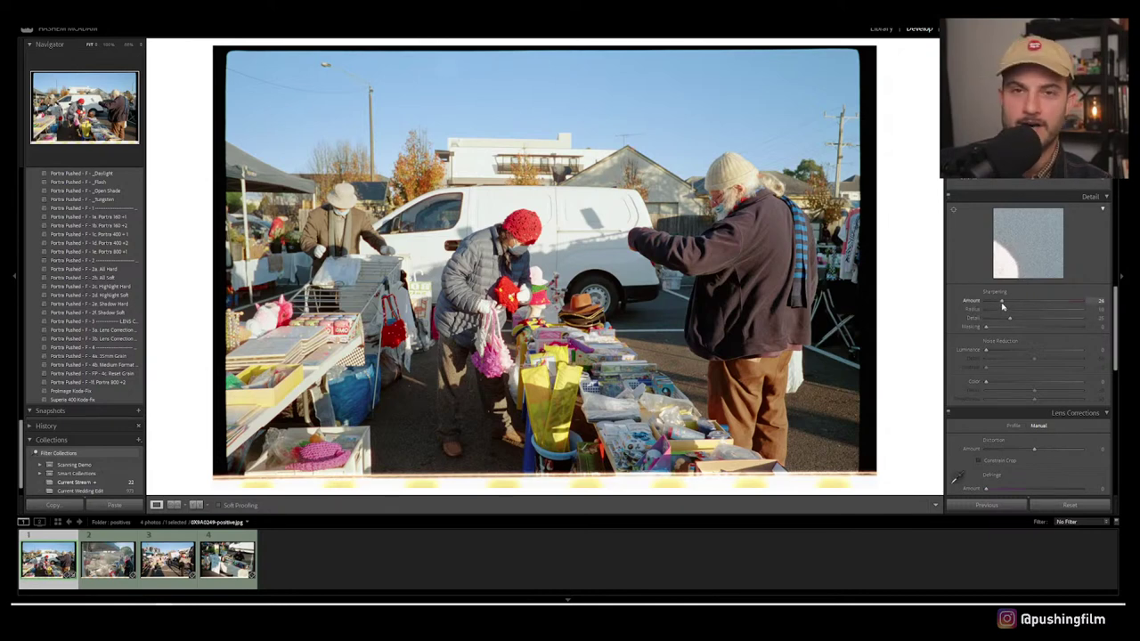
pyautogui.moveTo(1002, 305); pyautogui.dragTo(1006, 305)
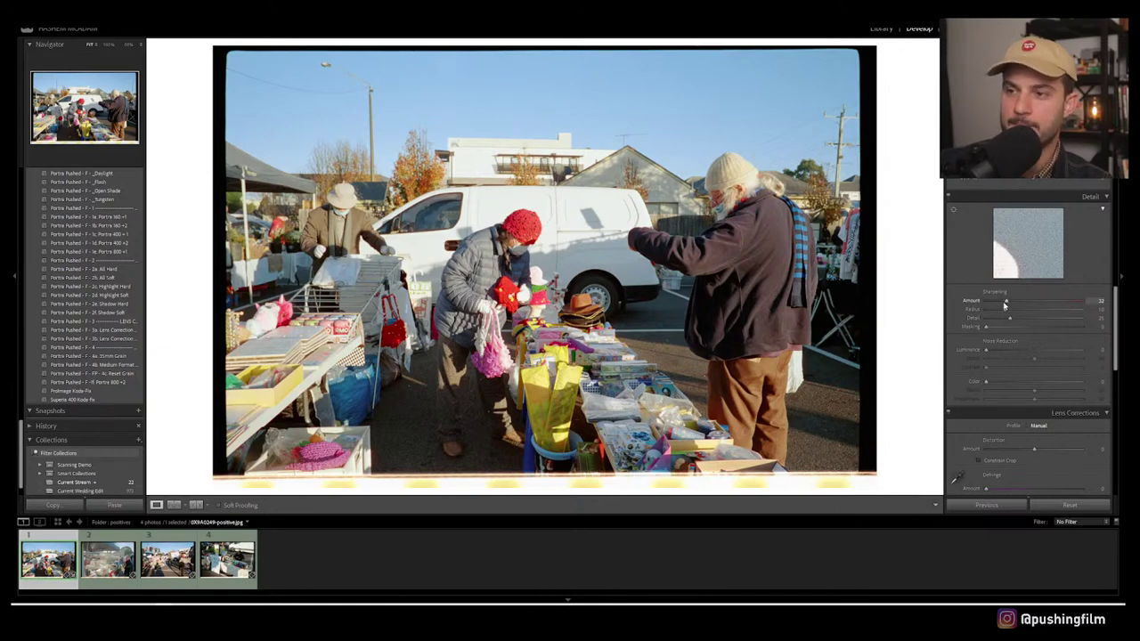
pyautogui.click(355, 323)
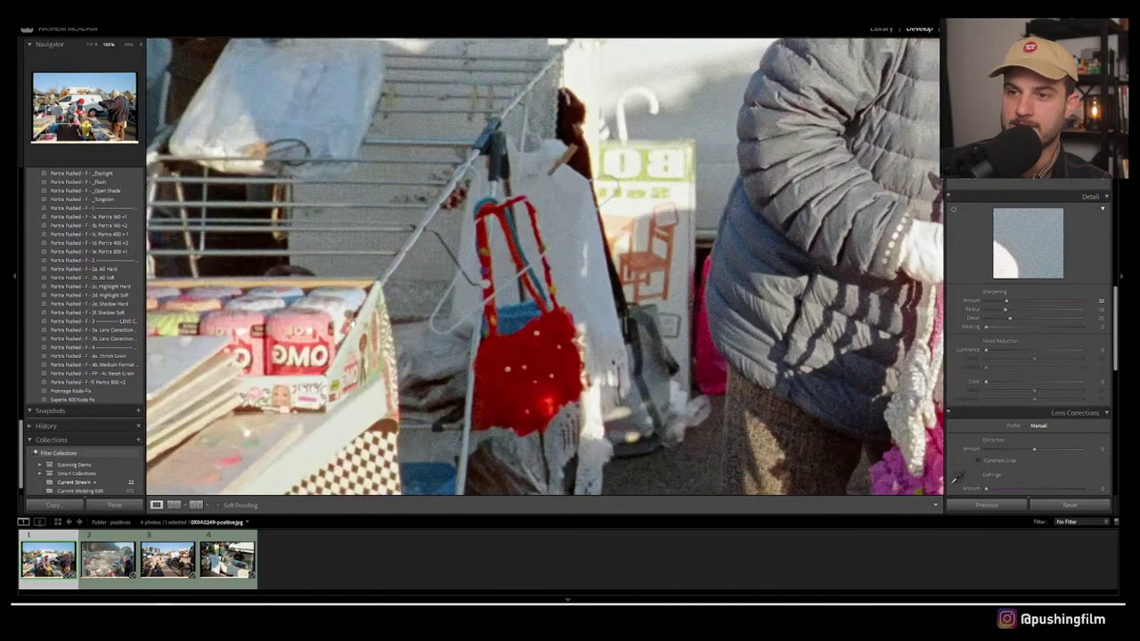
pyautogui.moveTo(359, 268); pyautogui.dragTo(532, 266)
pyautogui.click(566, 315)
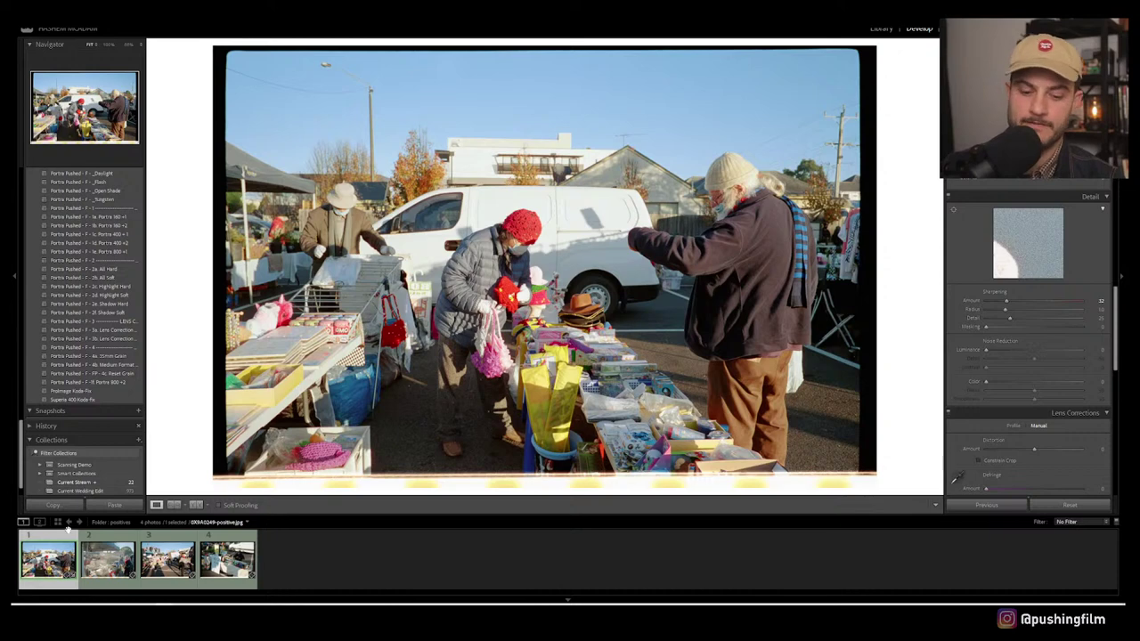
# Step: Switch to the browser's "Guide for Batch Scanning Film with a Digital Camera" article and read its equipment, digitising tips and conversion sections
pyautogui.hotkey('alt', 'Tab')
pyautogui.hotkey('alt', 'Tab')
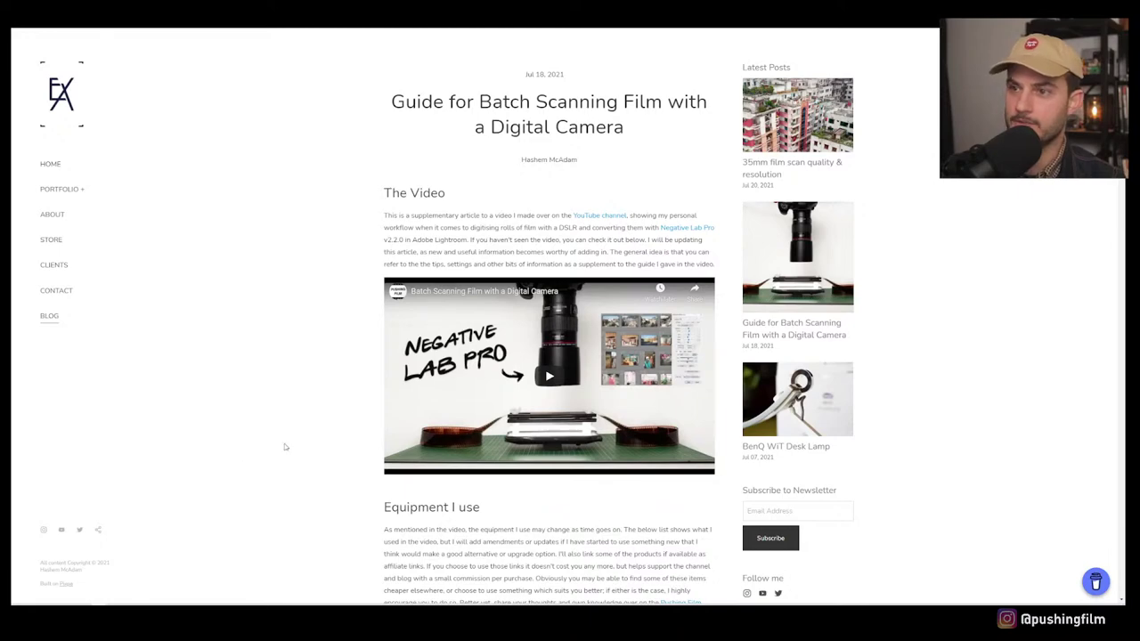
pyautogui.scroll(-2, 314, 429)
pyautogui.scroll(-3, 368, 399)
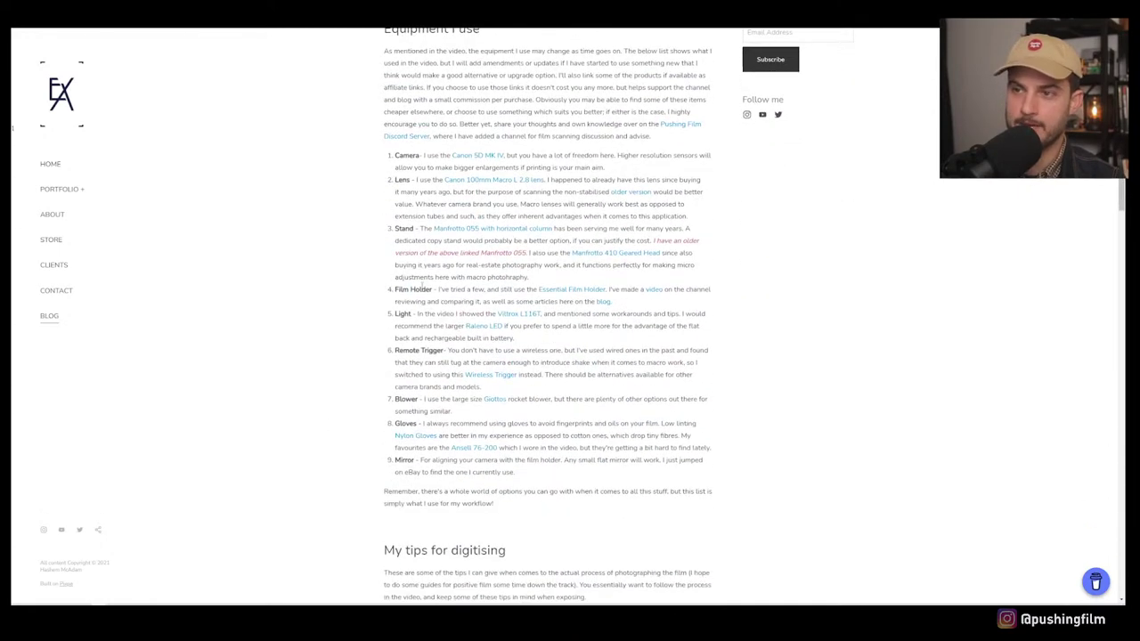
pyautogui.scroll(-4, 480, 237)
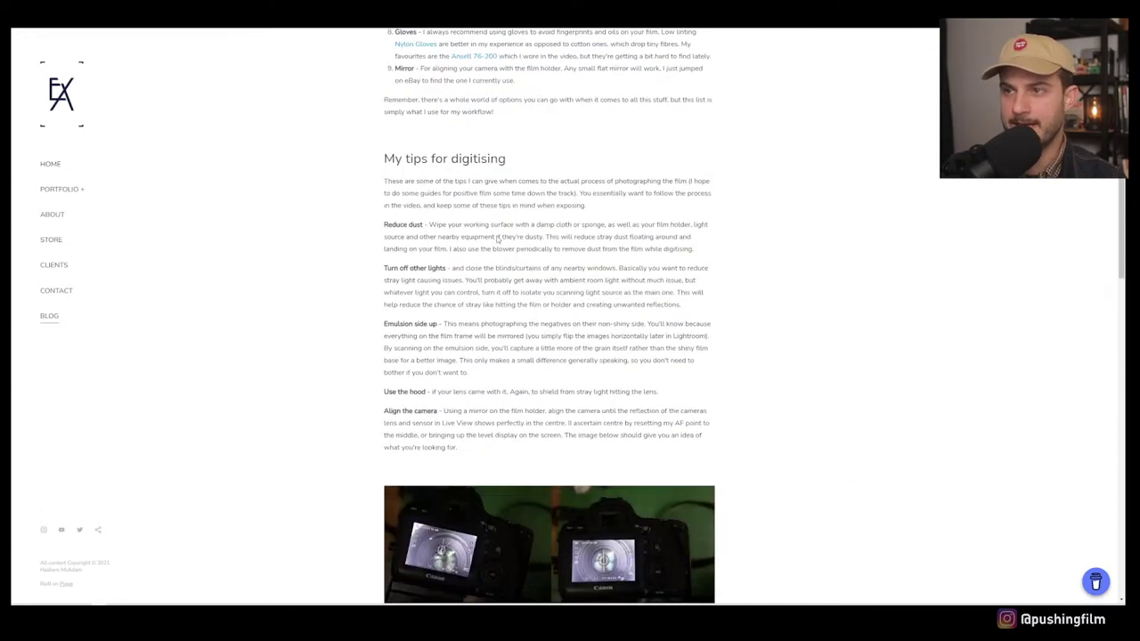
pyautogui.scroll(-4, 497, 237)
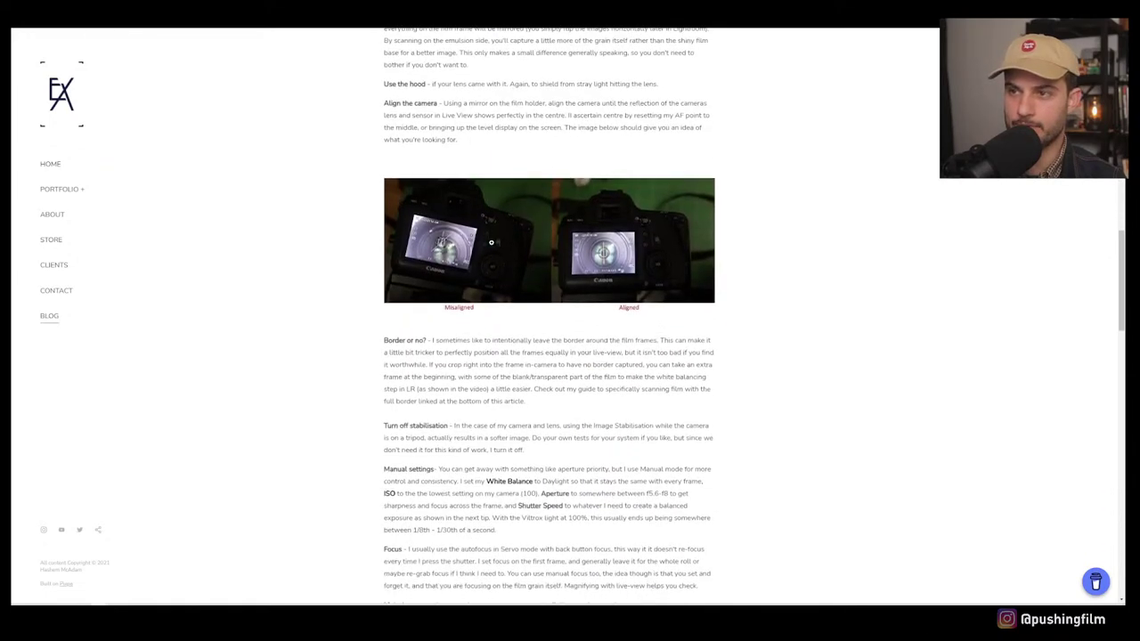
pyautogui.scroll(-2, 490, 256)
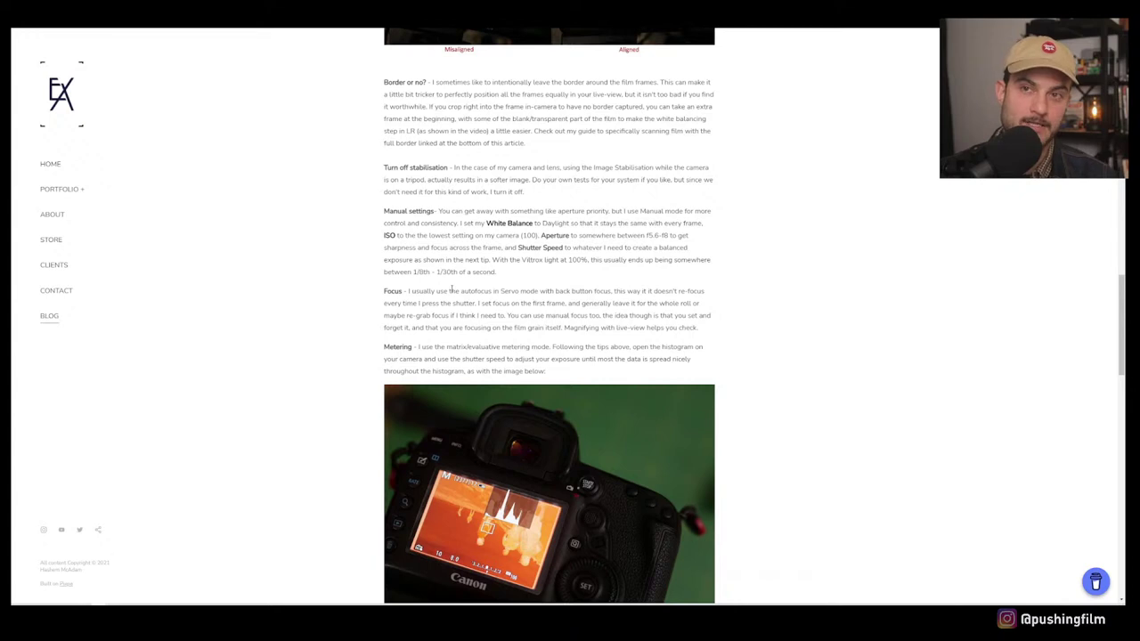
pyautogui.scroll(-4, 461, 288)
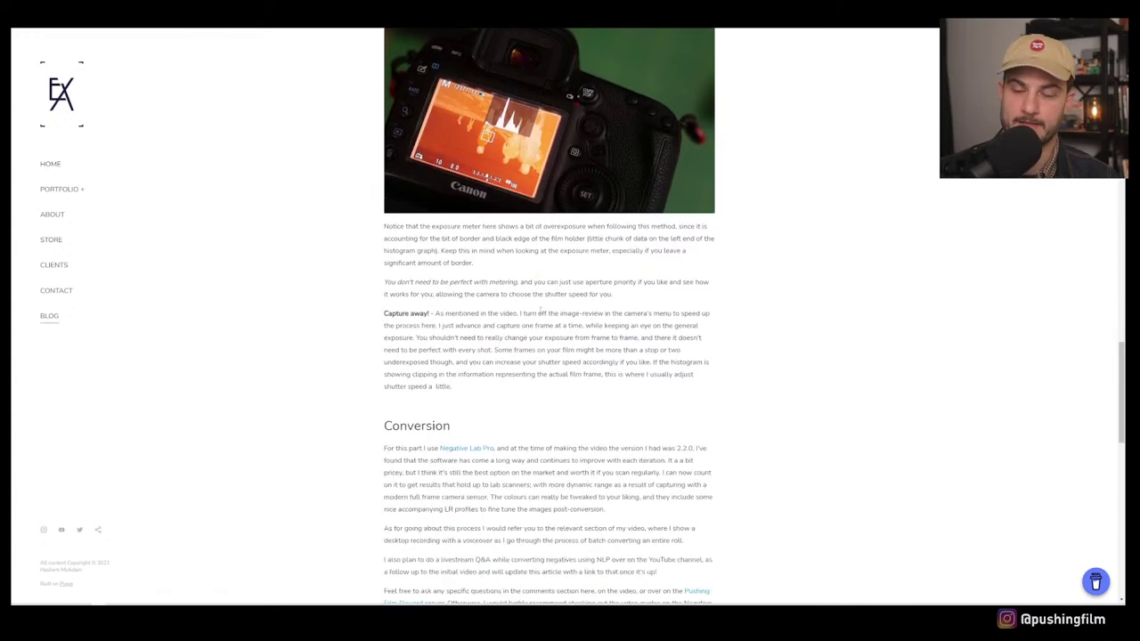
pyautogui.scroll(-2, 539, 310)
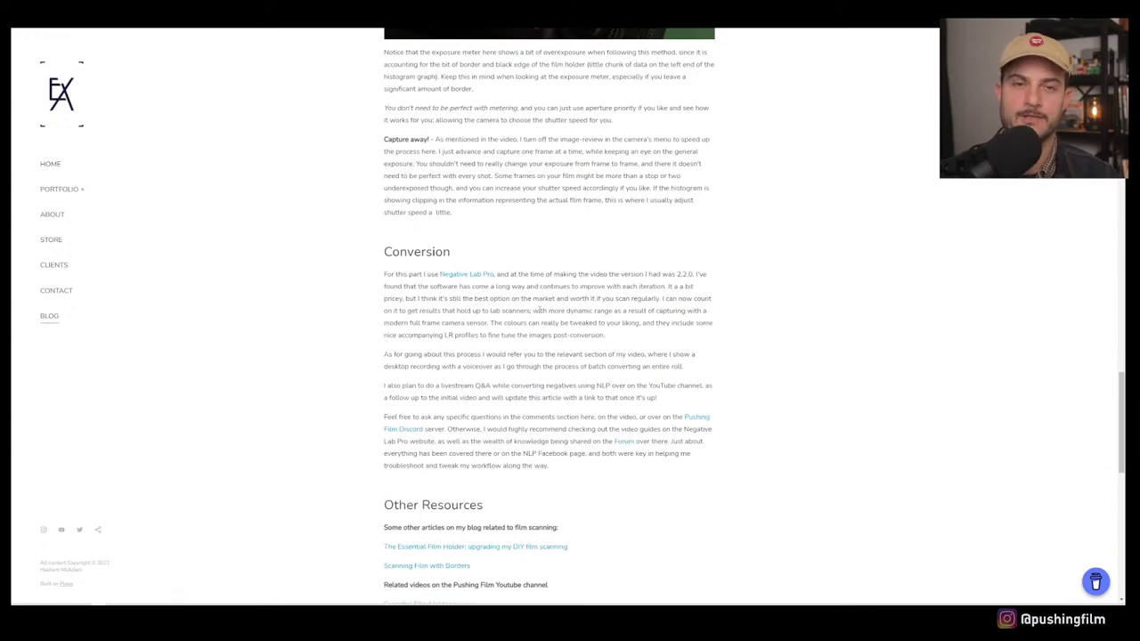